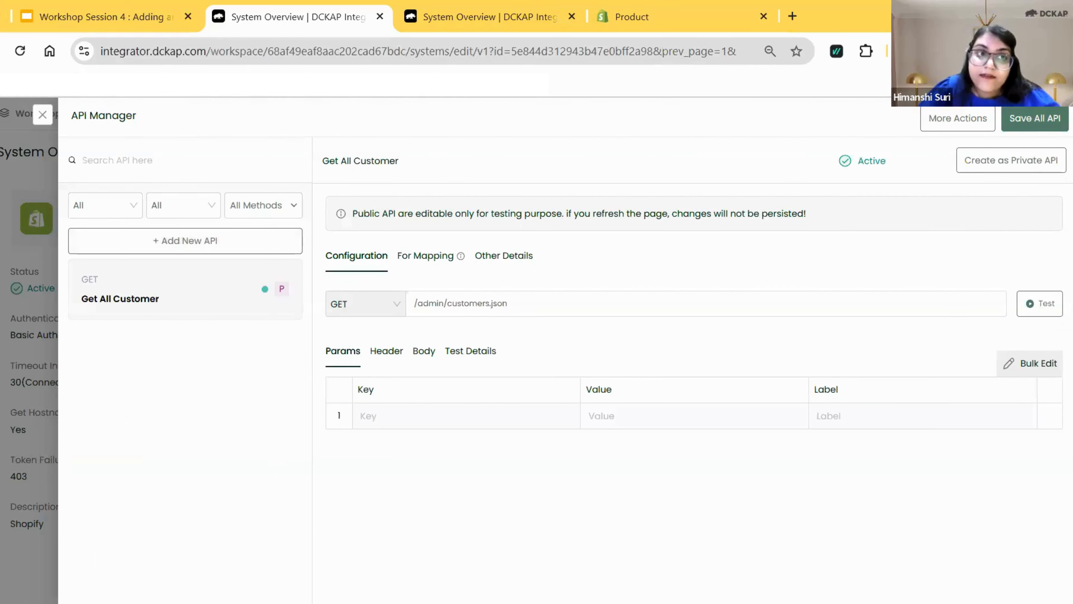
Review the Shopify system's API Manager and the notice about editing public APIs on the Get All Customer entry.
left_click_drag(70, 115, 148, 119)
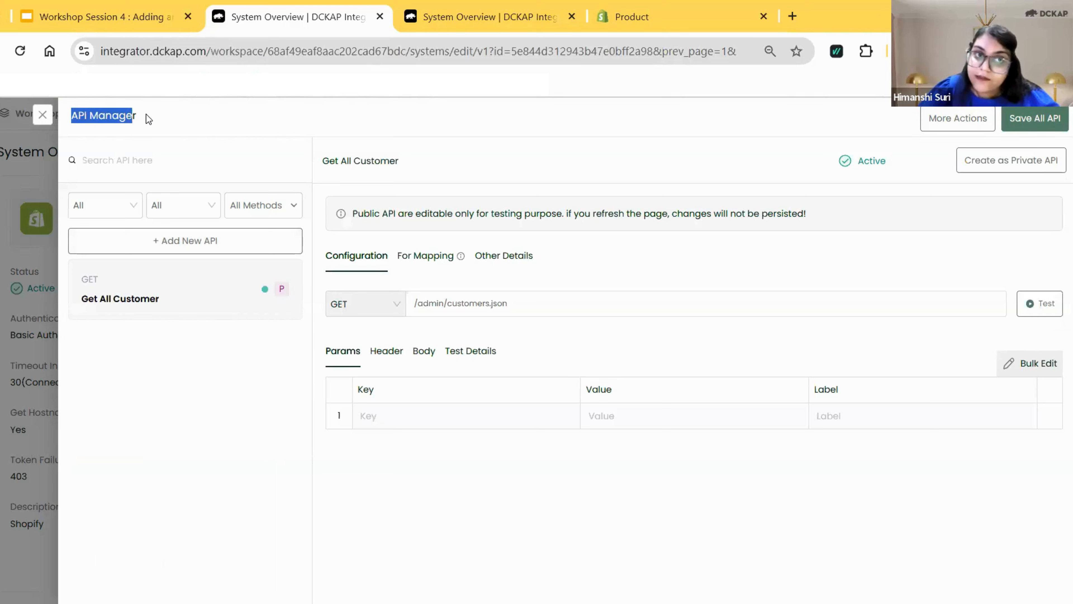
left_click(191, 241)
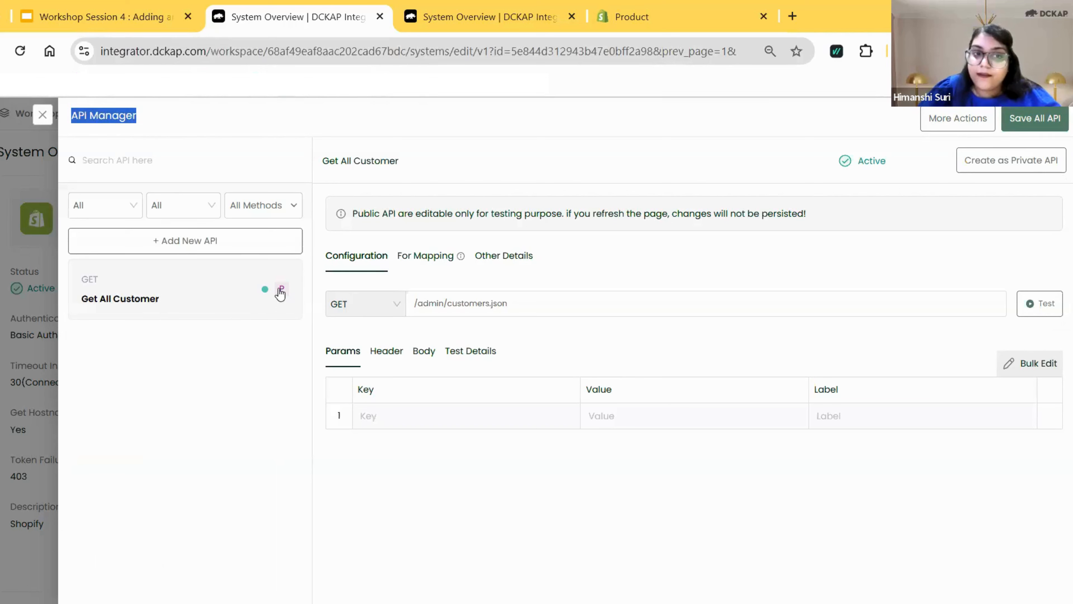
mouse_move(281, 293)
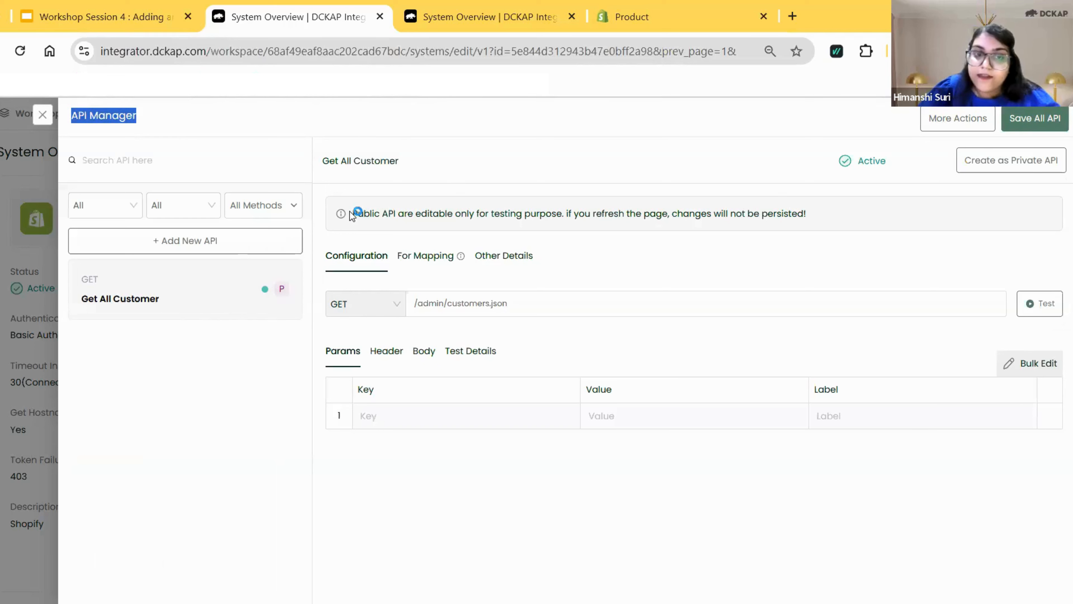
left_click_drag(356, 213, 557, 203)
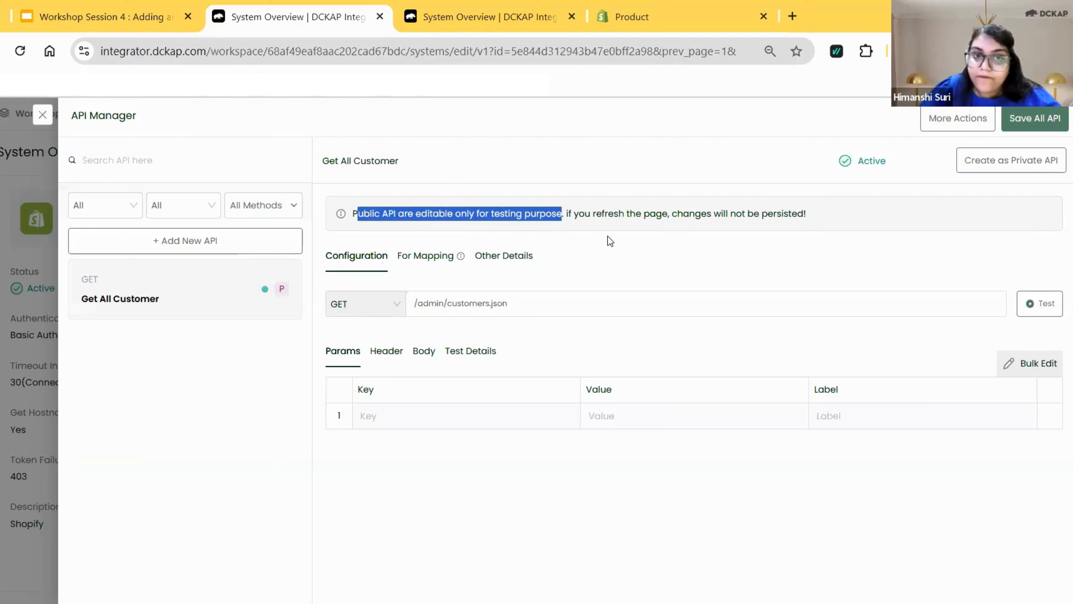
left_click(609, 244)
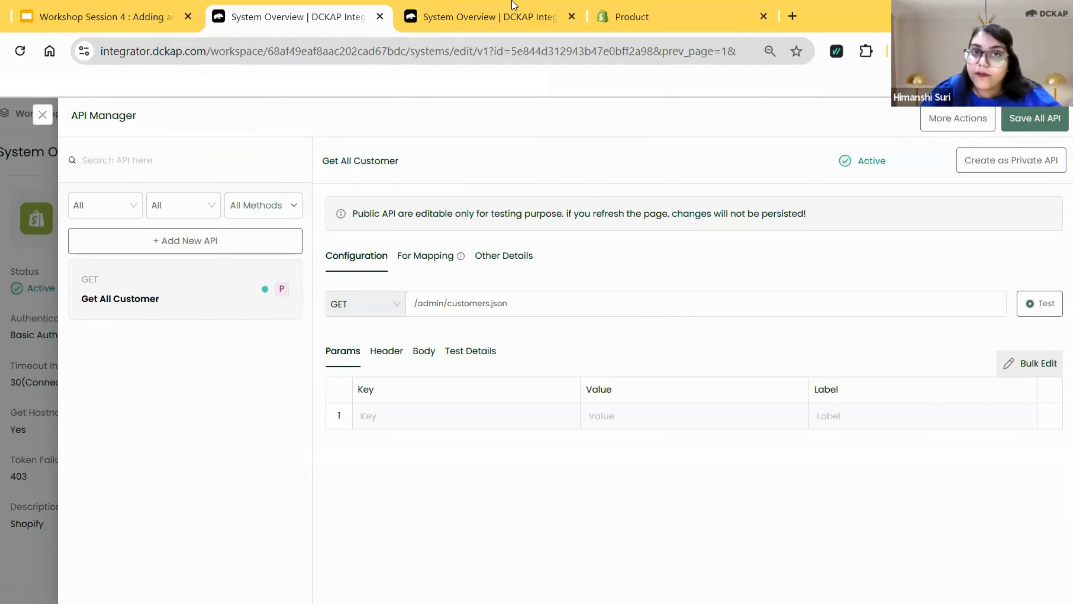
Browse the BigCommerce system's API list for comparison and return to the Shopify system's API Manager.
left_click(510, 12)
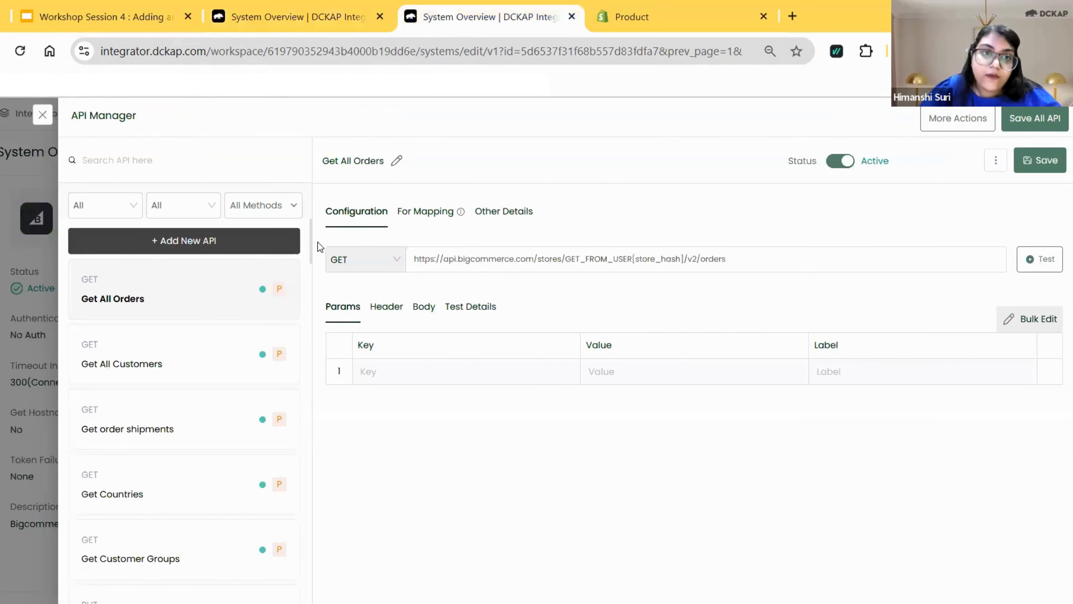
left_click_drag(313, 258, 313, 271)
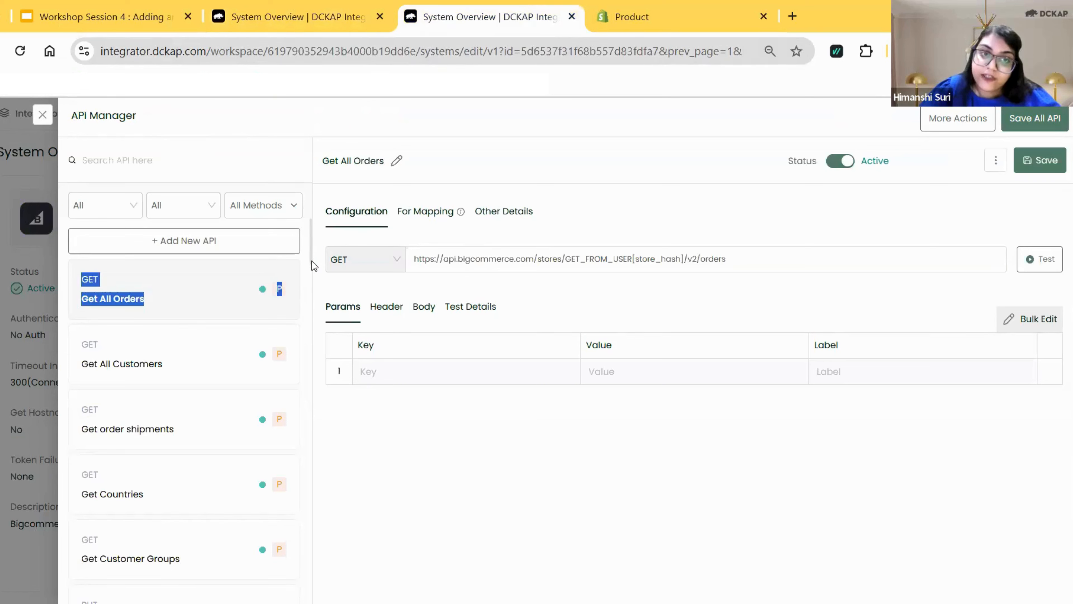
scroll(305, 527, "down", 10)
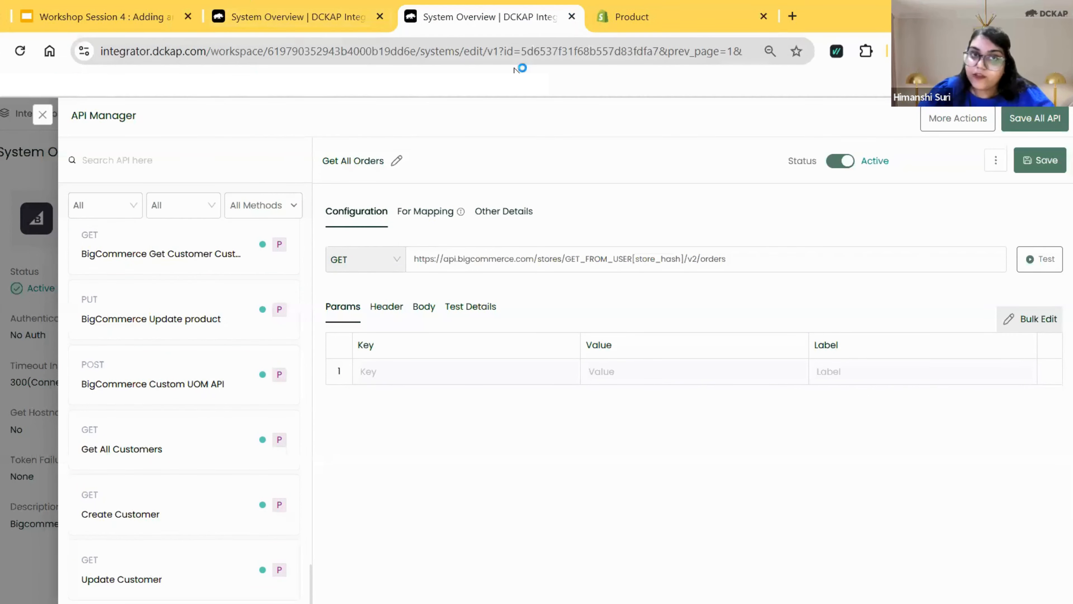
left_click(700, 19)
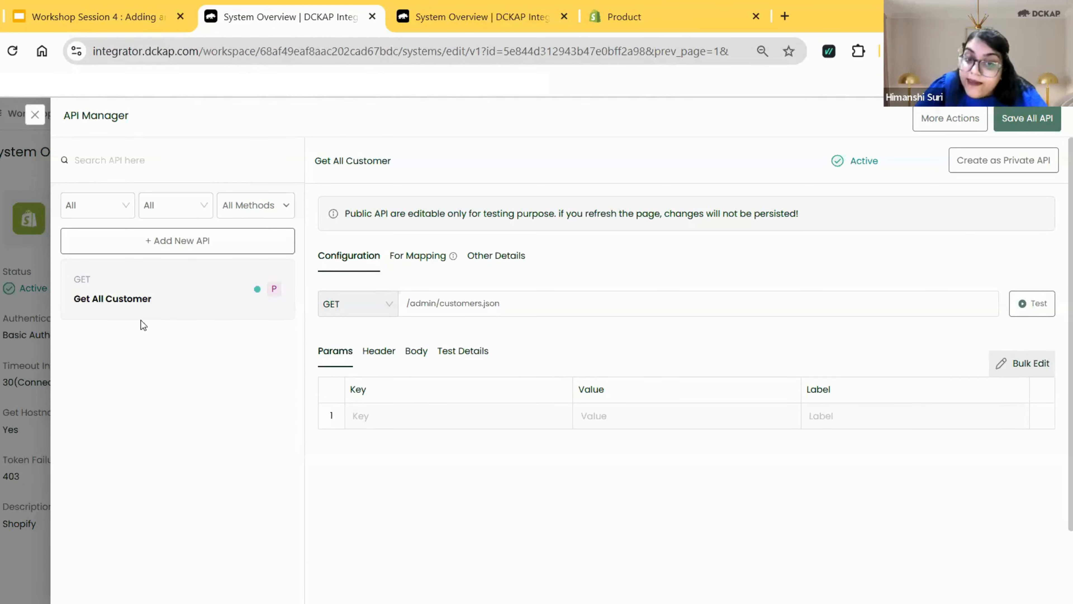
left_click(441, 17)
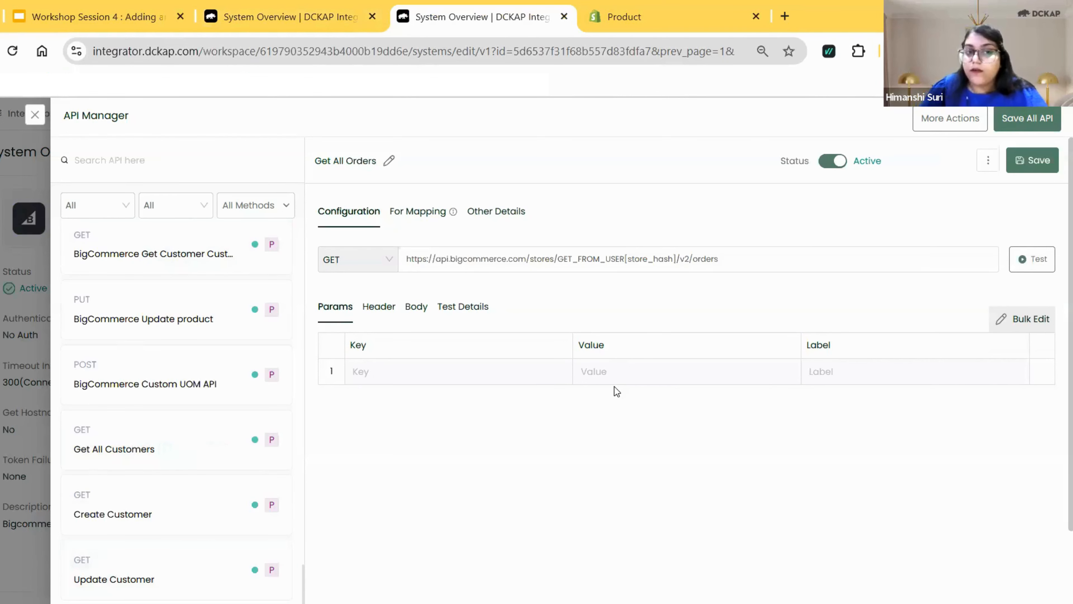
left_click(308, 9)
left_click(112, 10)
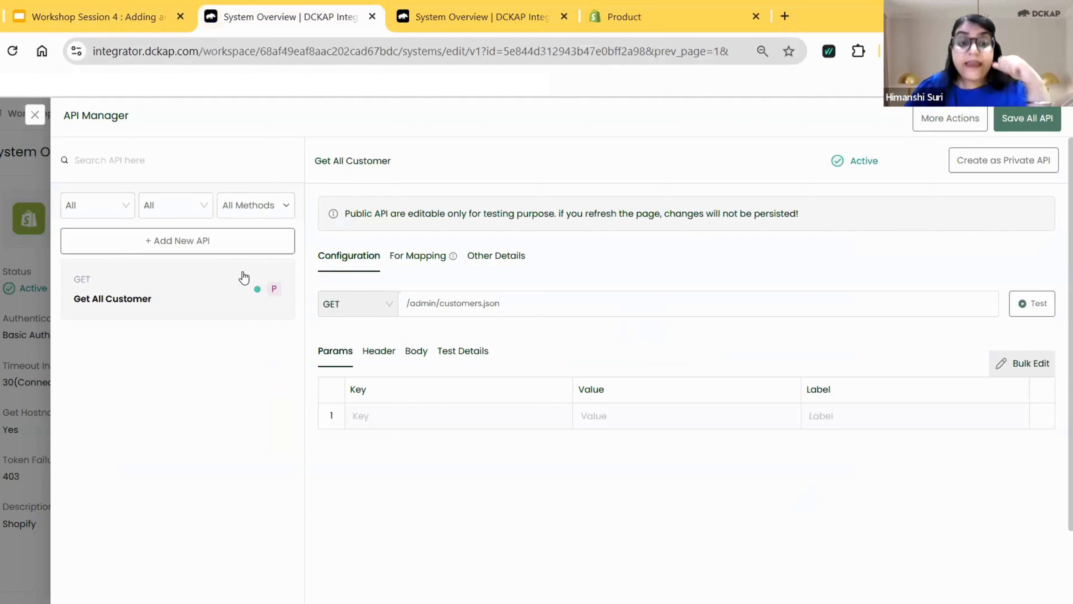
Add a new blank API to the Shopify system and compare it with the public Get All Customer API.
left_click(183, 245)
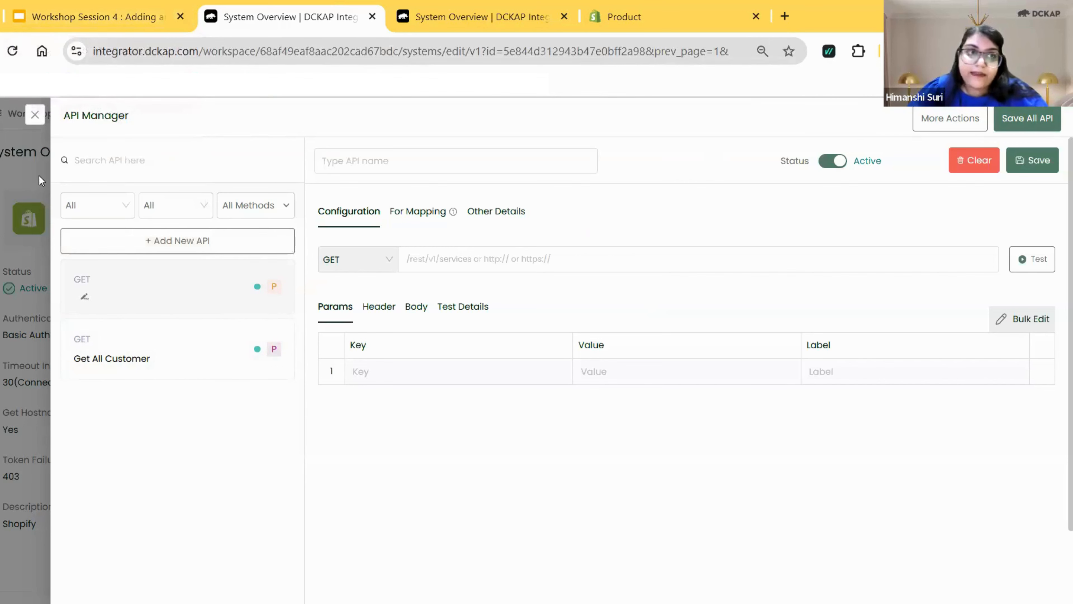
left_click(149, 356)
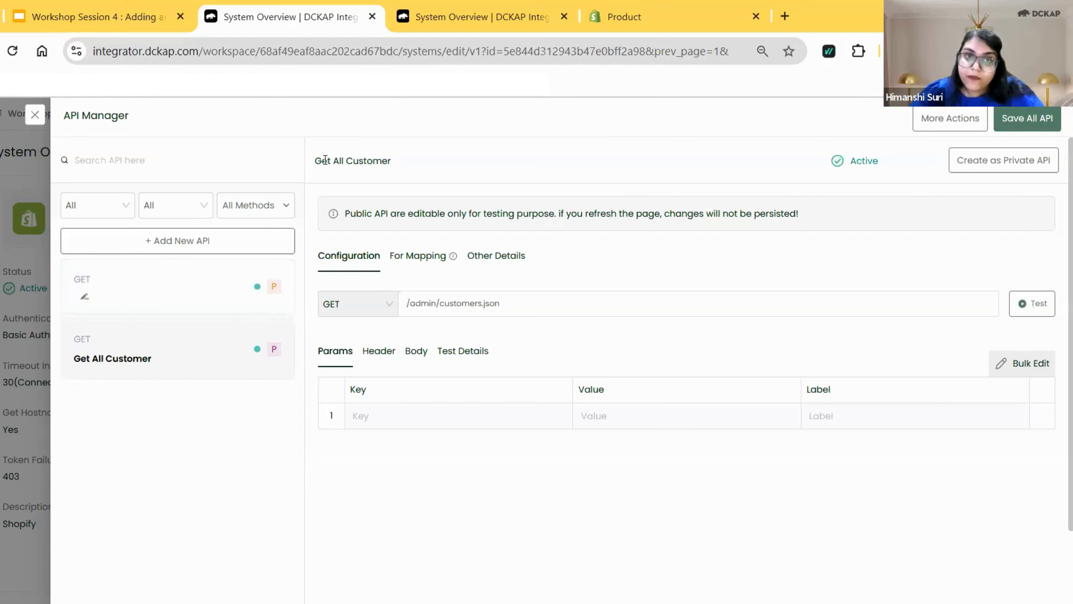
triple_click(364, 165)
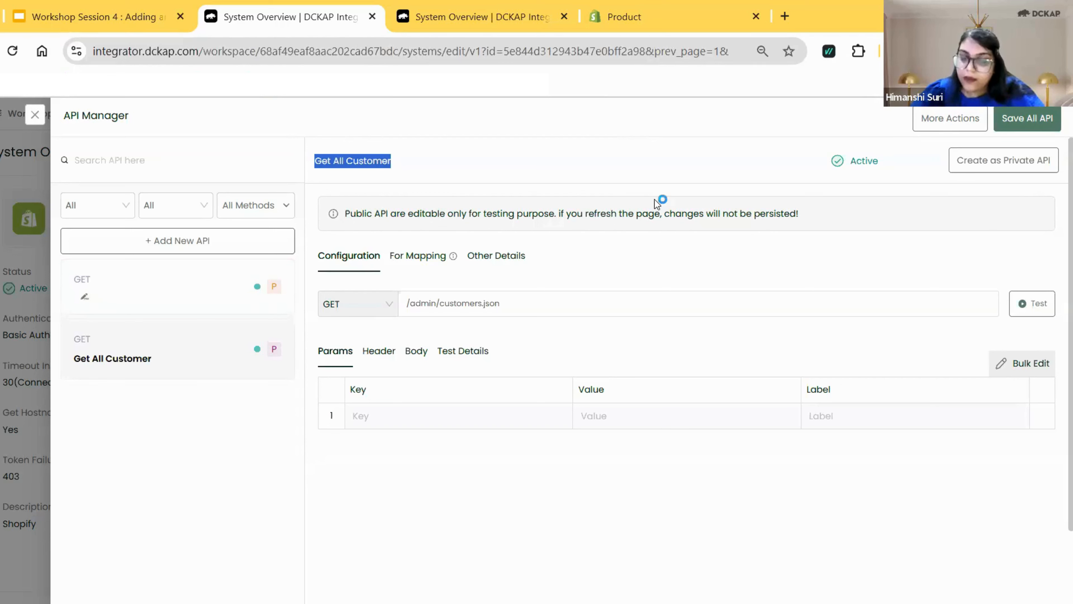
left_click(103, 298)
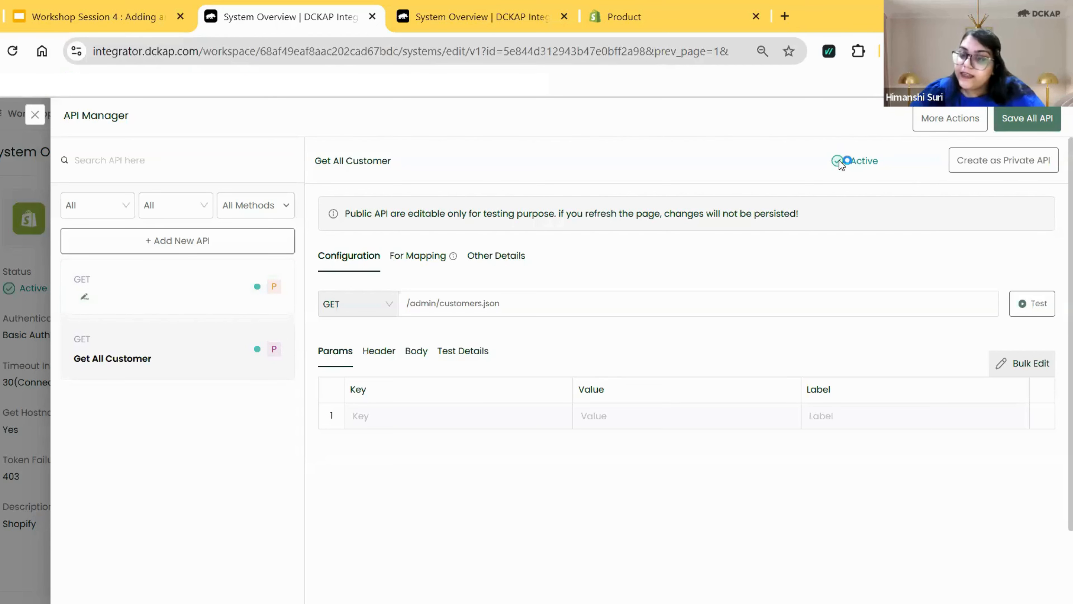
left_click(174, 293)
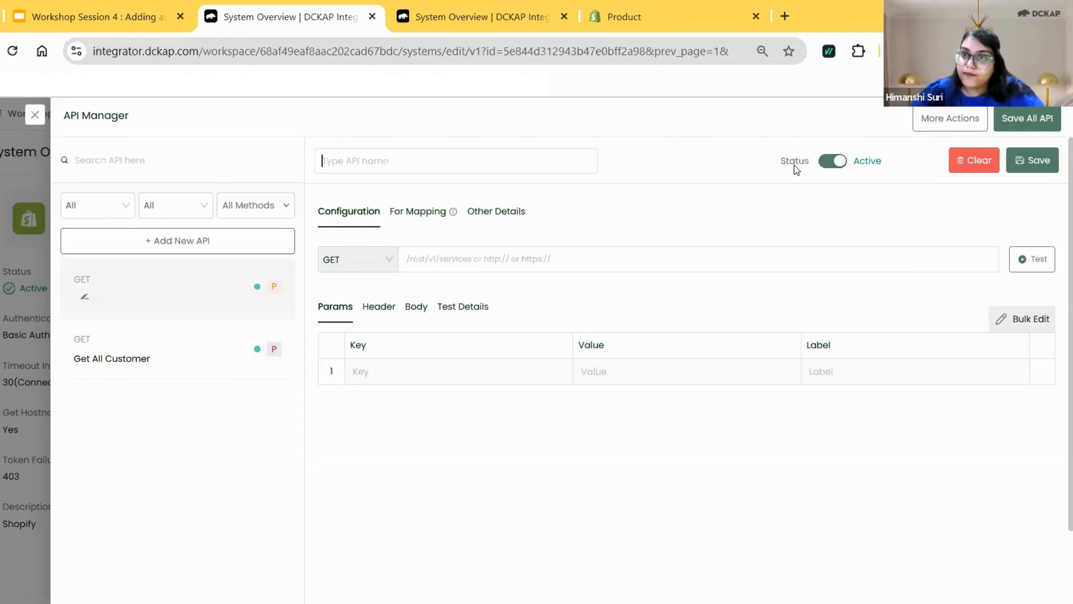
Try the blank API's status switch, keeping it Active, and look through the available request methods and endpoint field.
left_click(826, 166)
left_click(833, 164)
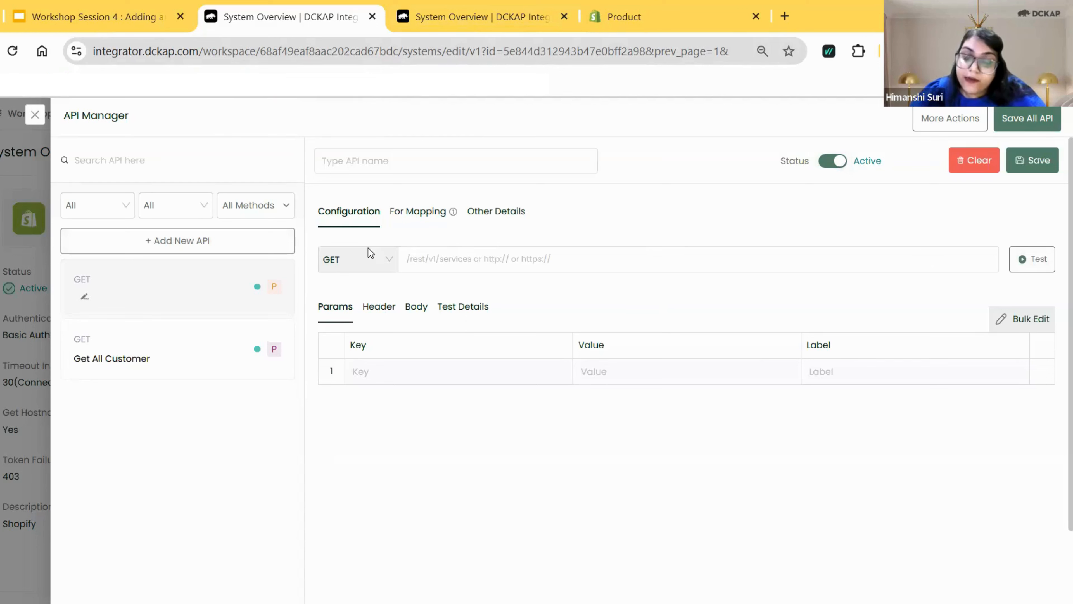
left_click(380, 272)
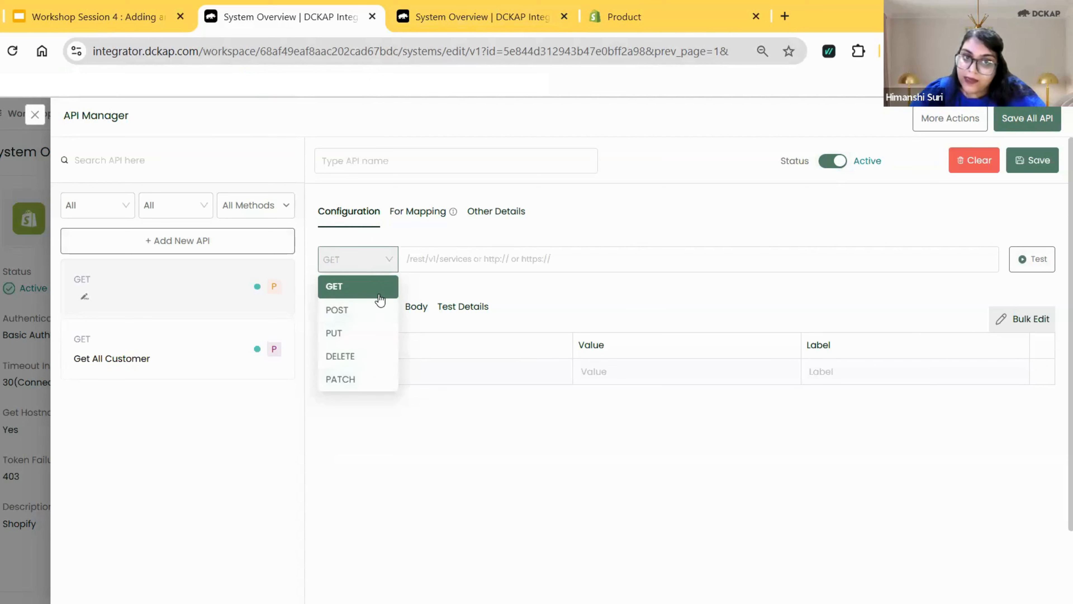
left_click(563, 259)
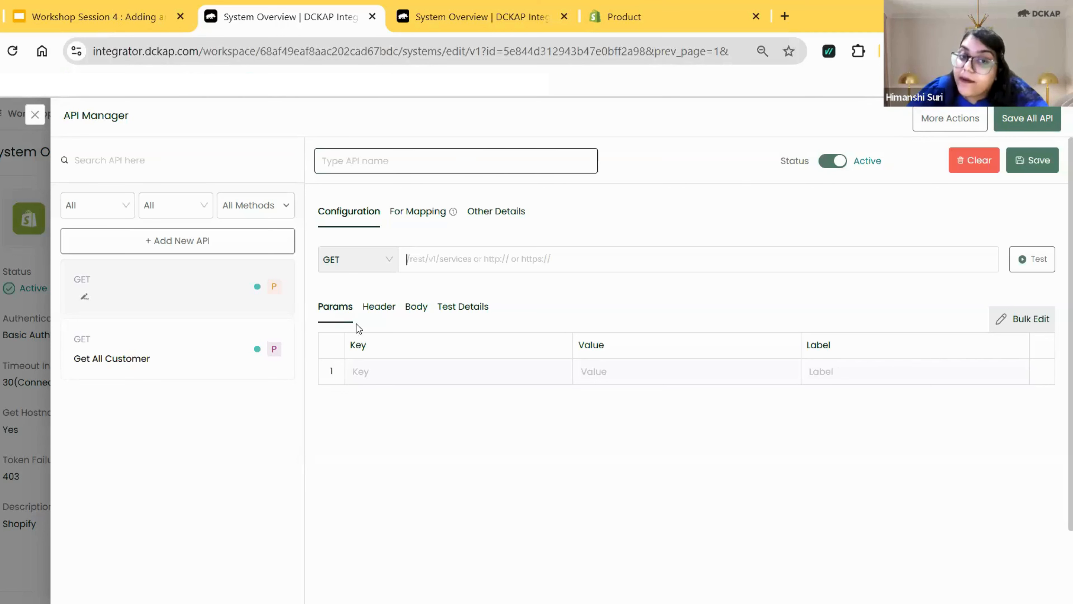
Examine the blank API's Header, Body and Test Details settings.
left_click(379, 311)
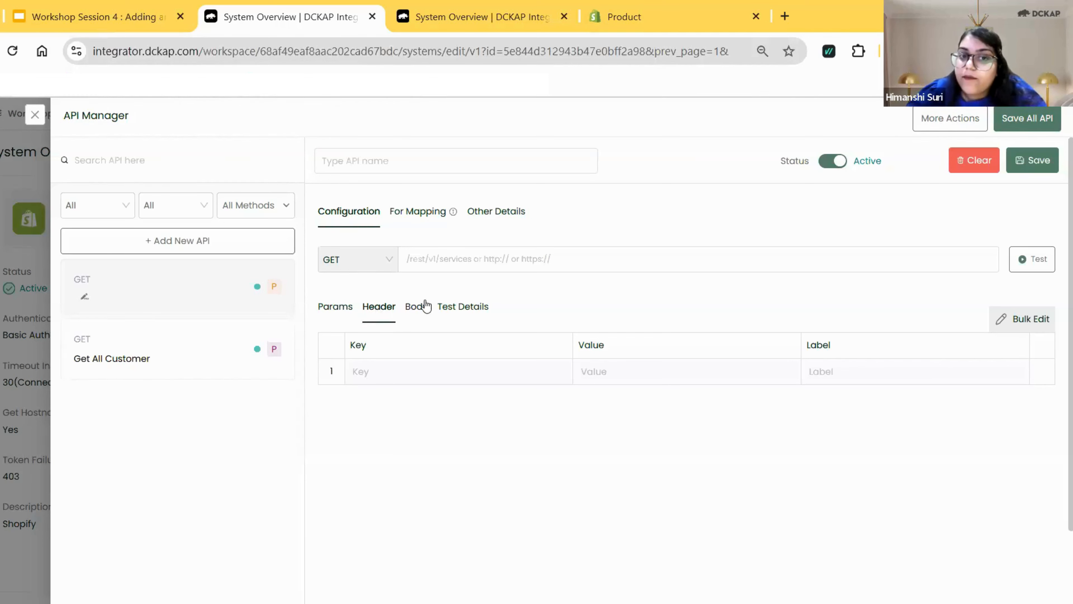
left_click(416, 307)
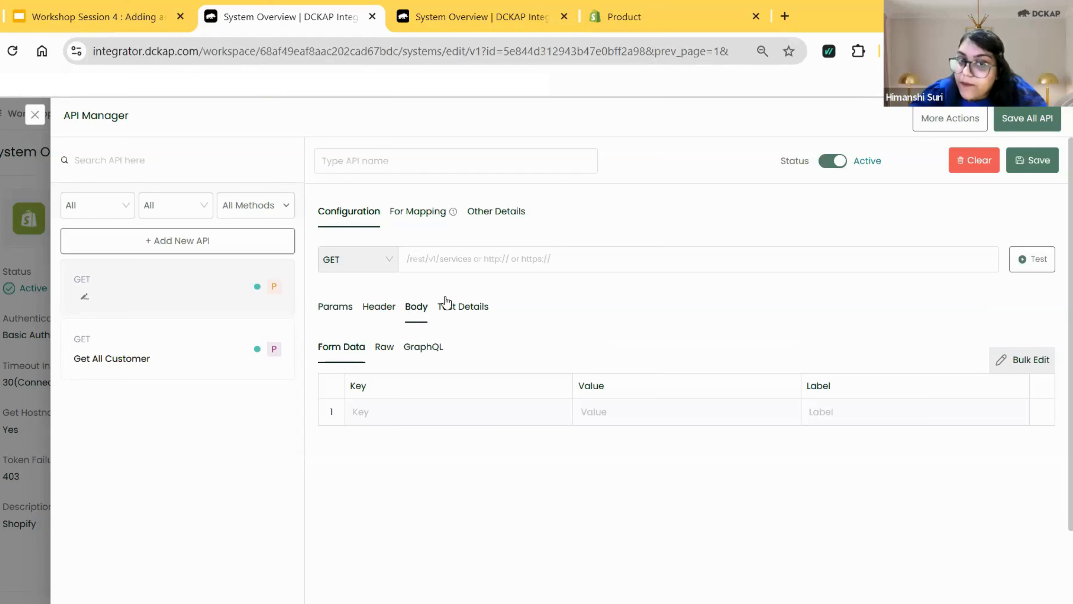
left_click(475, 310)
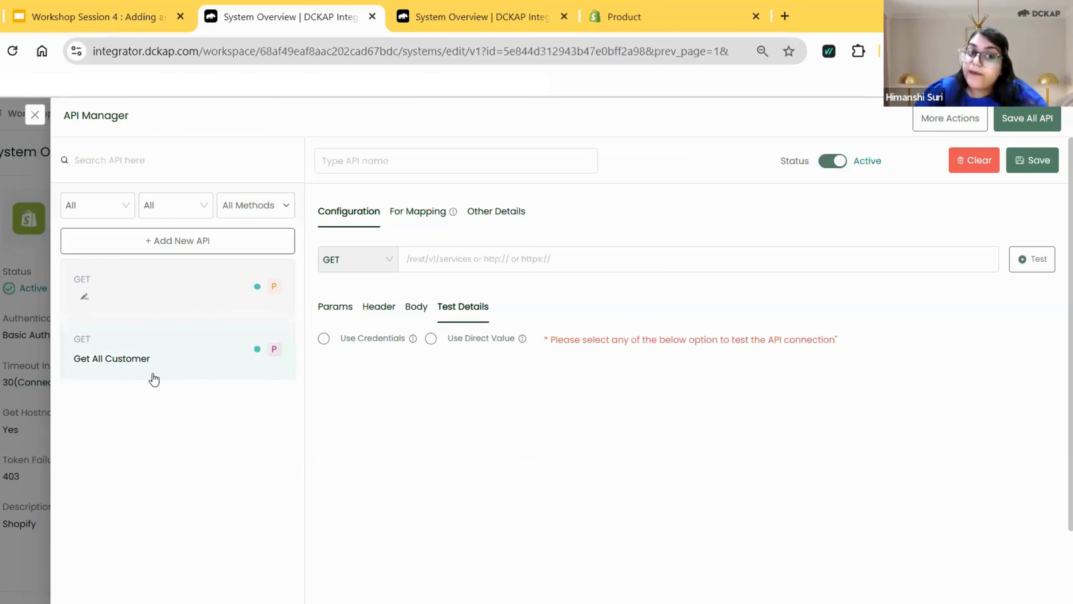
Open the Get All Customer API, close the BigCommerce page, and inspect the API's request method options and endpoint path.
left_click(135, 349)
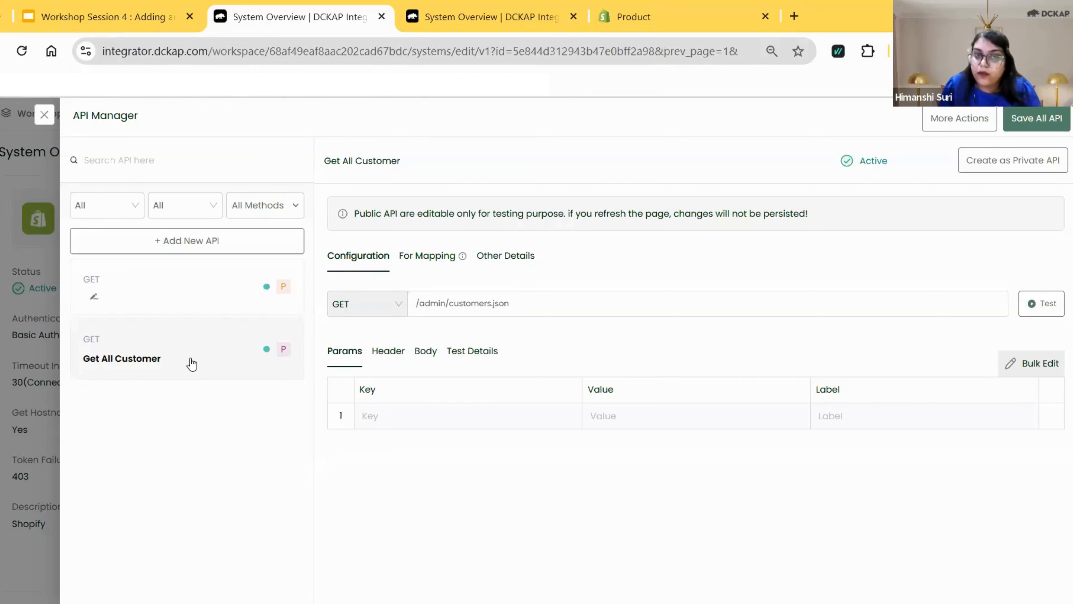
left_click(573, 17)
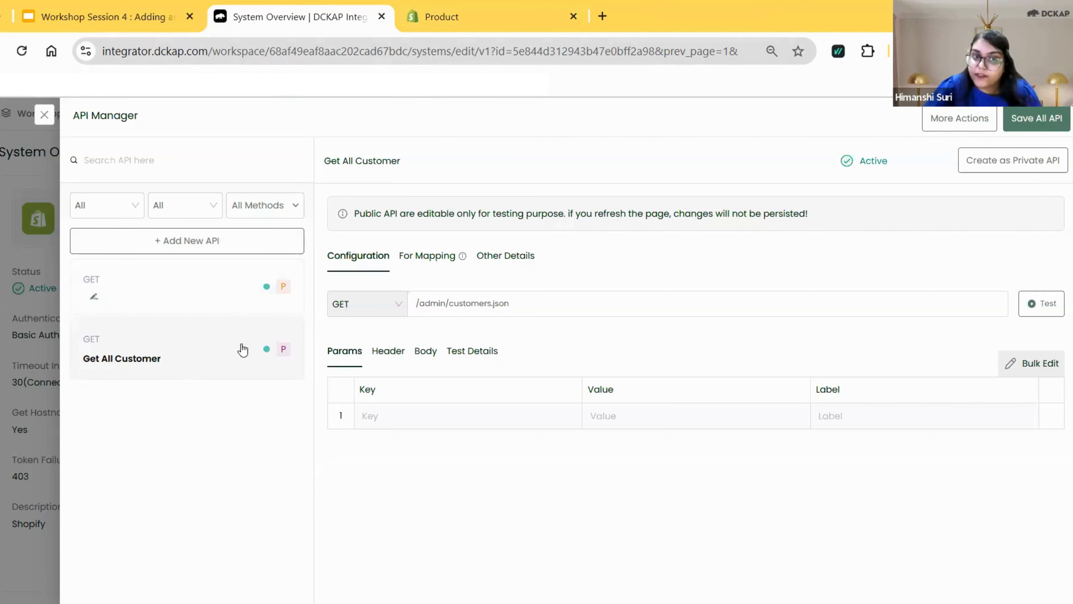
left_click(369, 312)
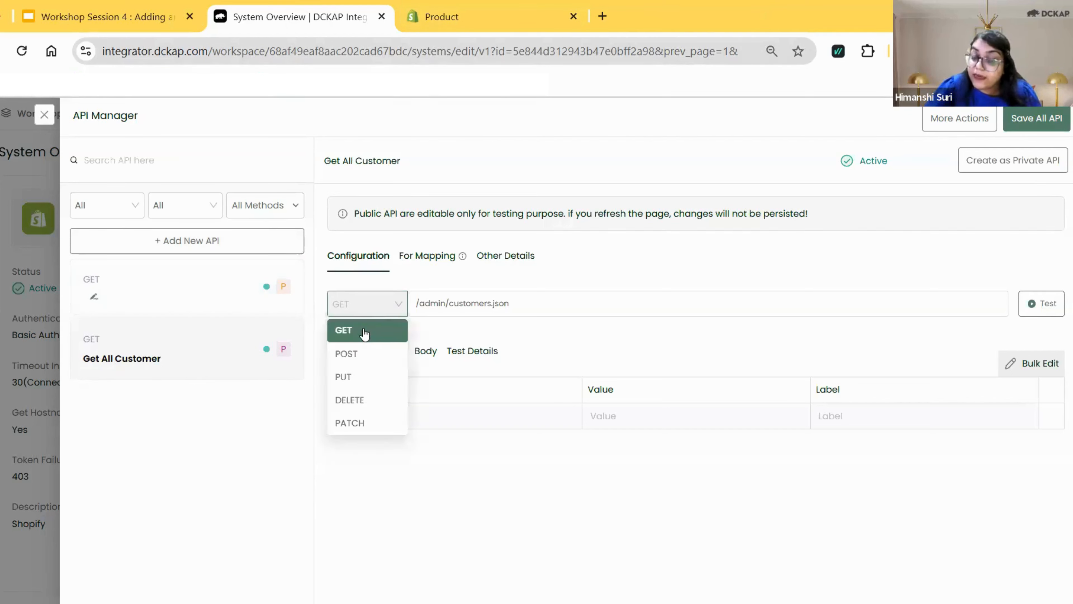
left_click(502, 333)
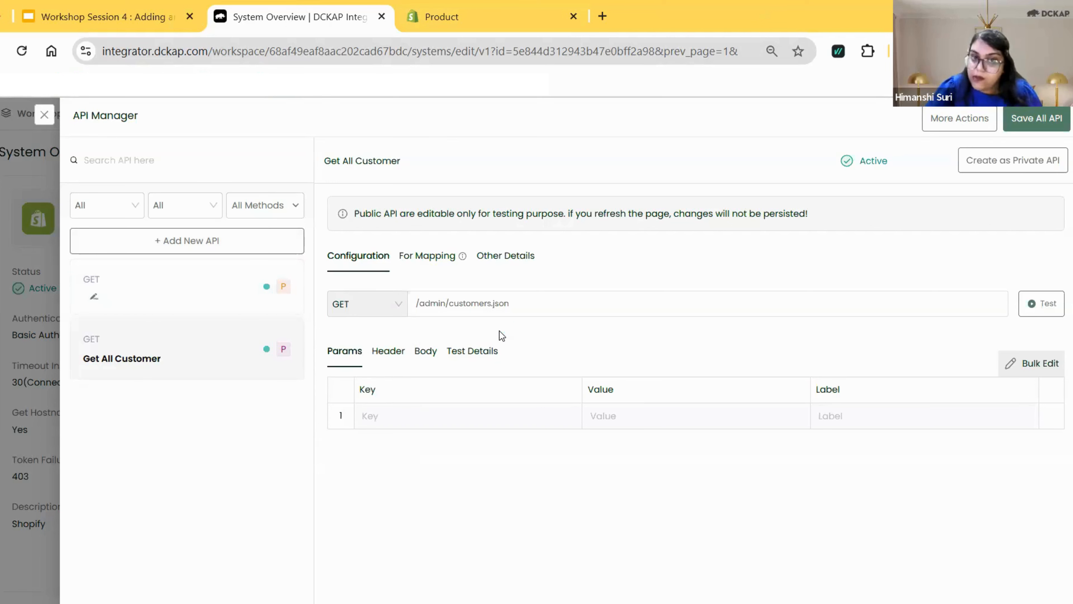
left_click_drag(415, 303, 524, 303)
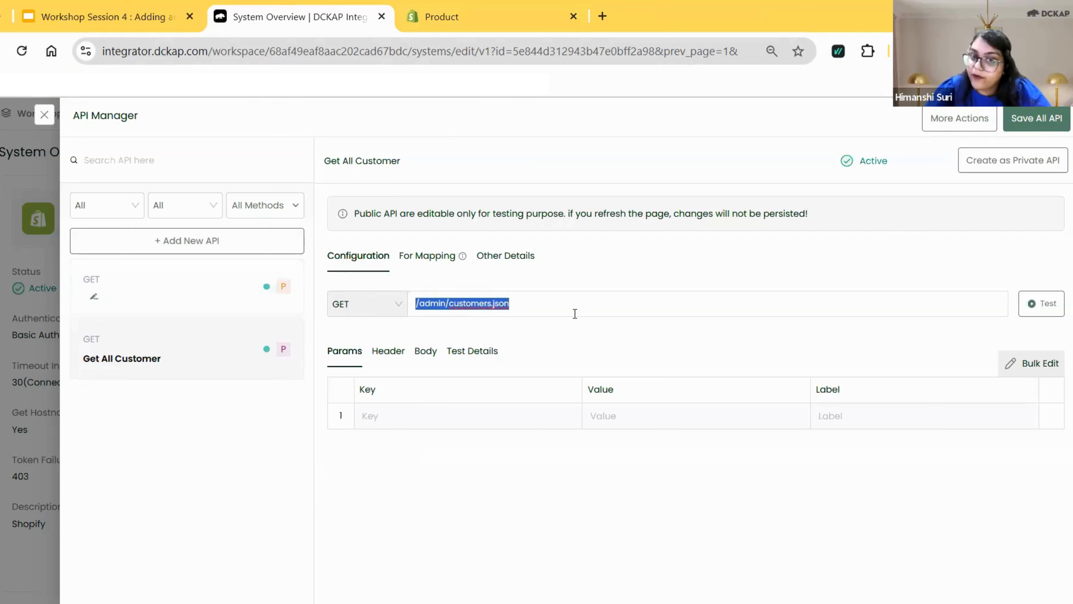
left_click(456, 292)
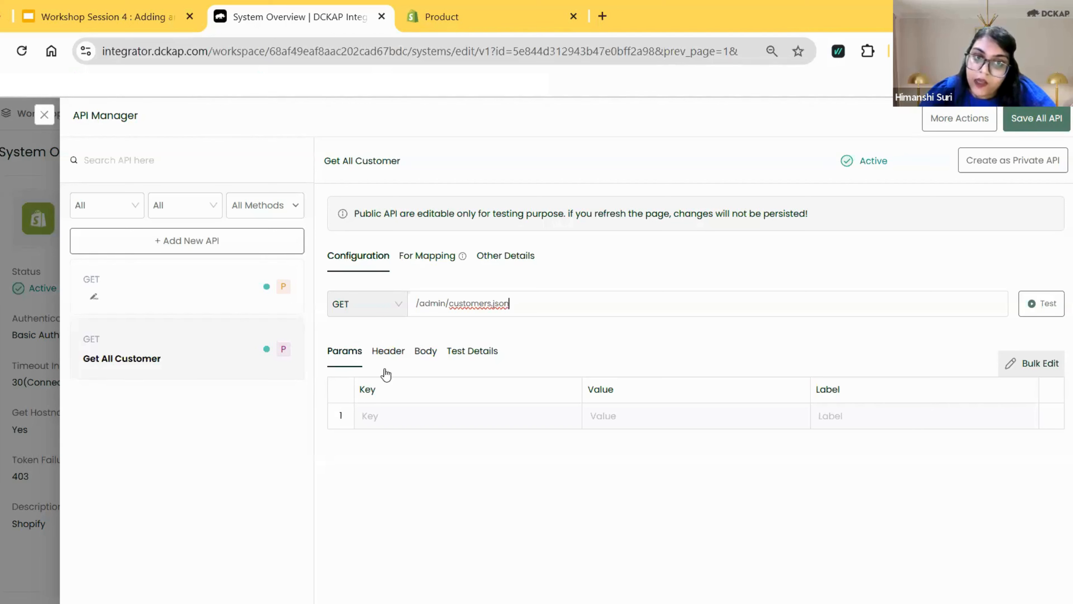
Examine the Params, Header and Body settings of the Get All Customer API.
left_click(360, 365)
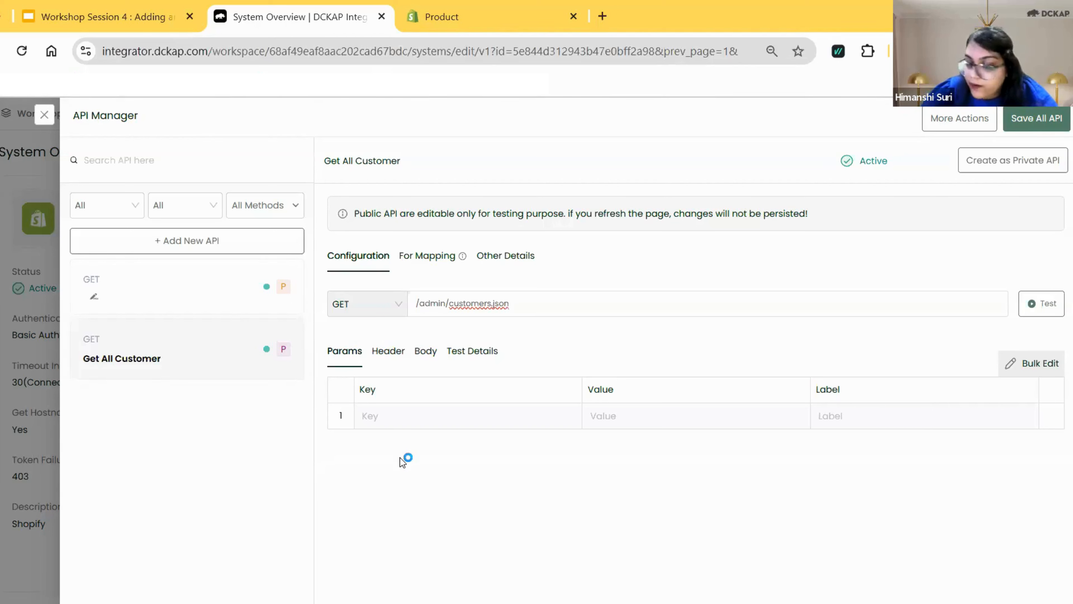
left_click(388, 353)
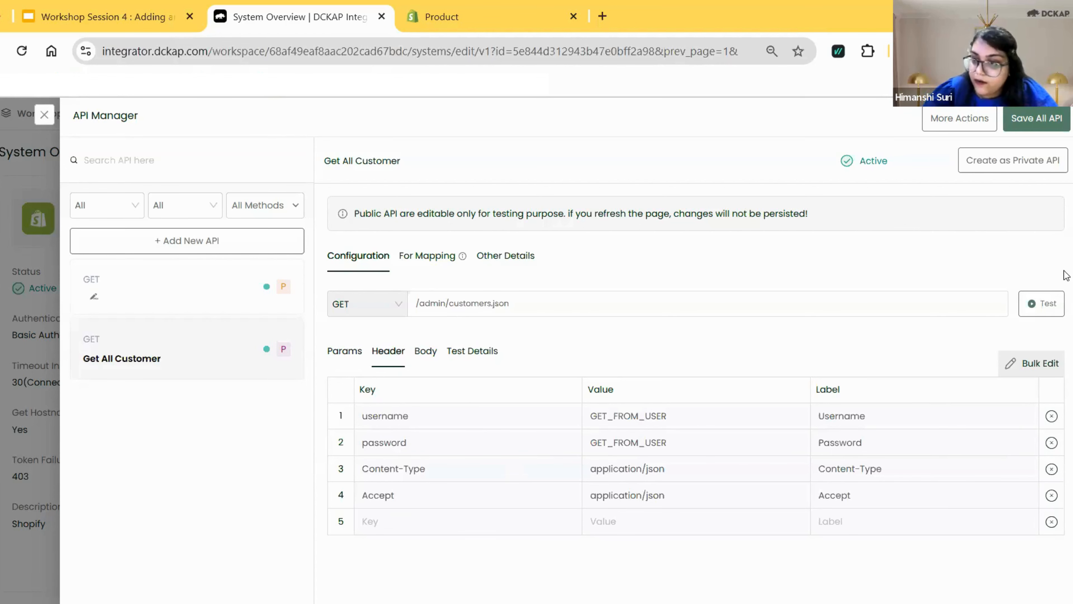
left_click_drag(1066, 250, 1065, 311)
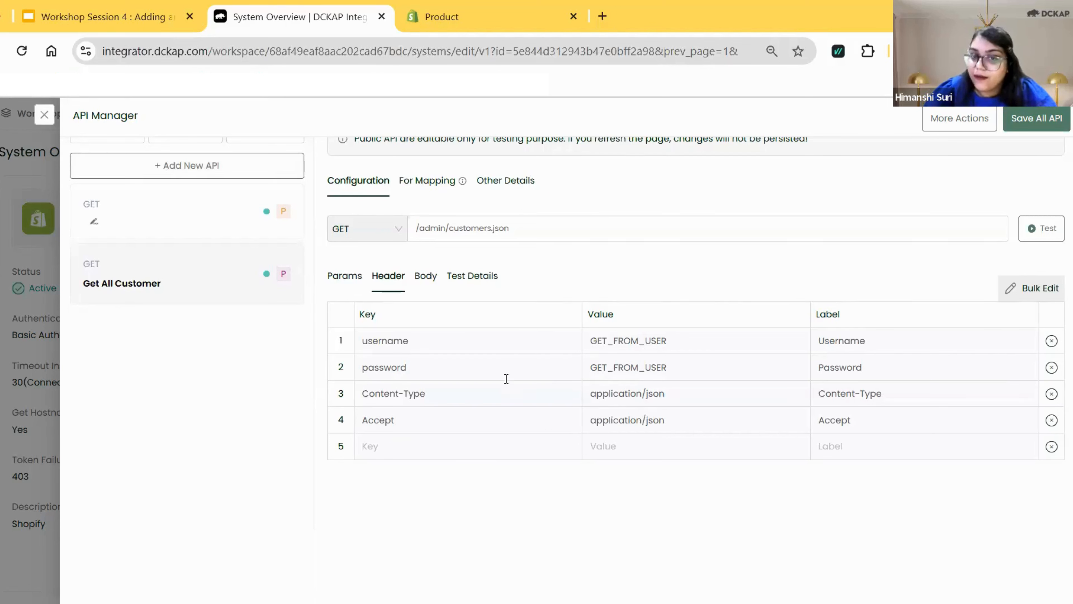
left_click(425, 278)
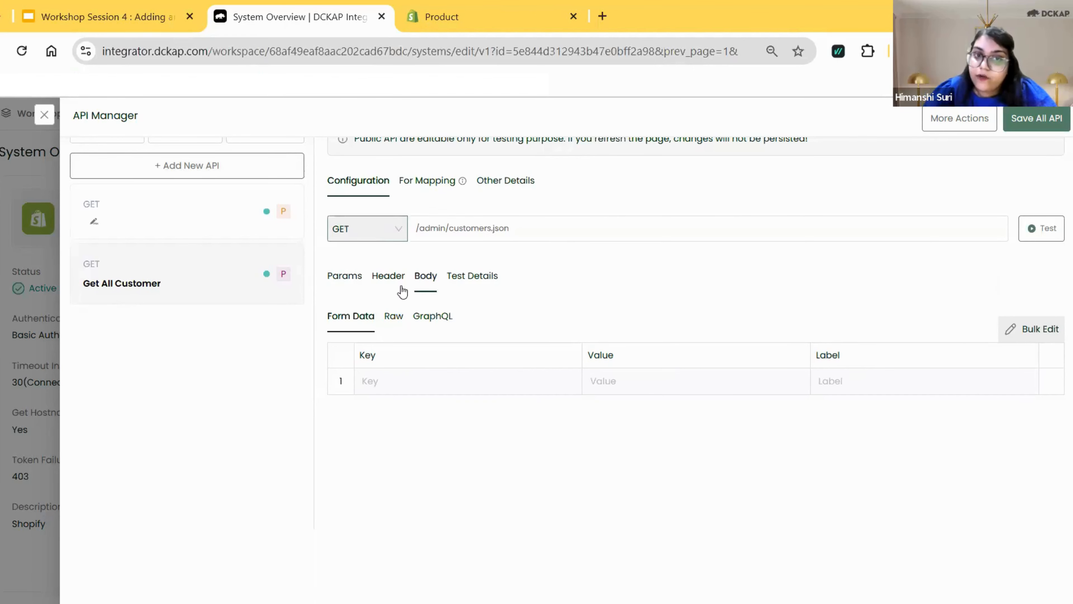
View the Use Credentials test option for Get All Customer, and switch its test details to Use Direct Value.
left_click(470, 278)
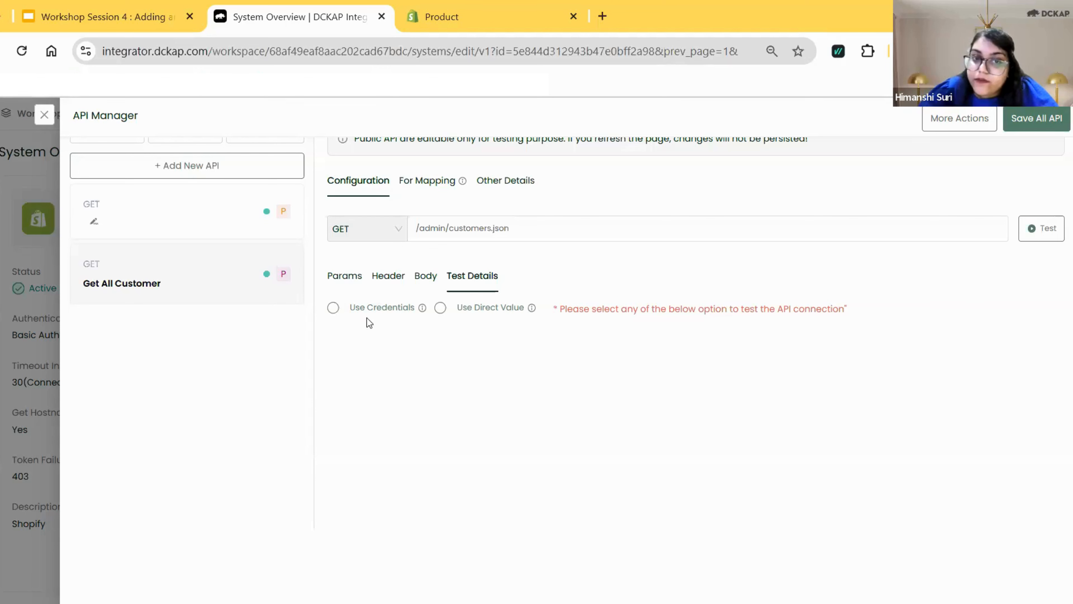
left_click(332, 308)
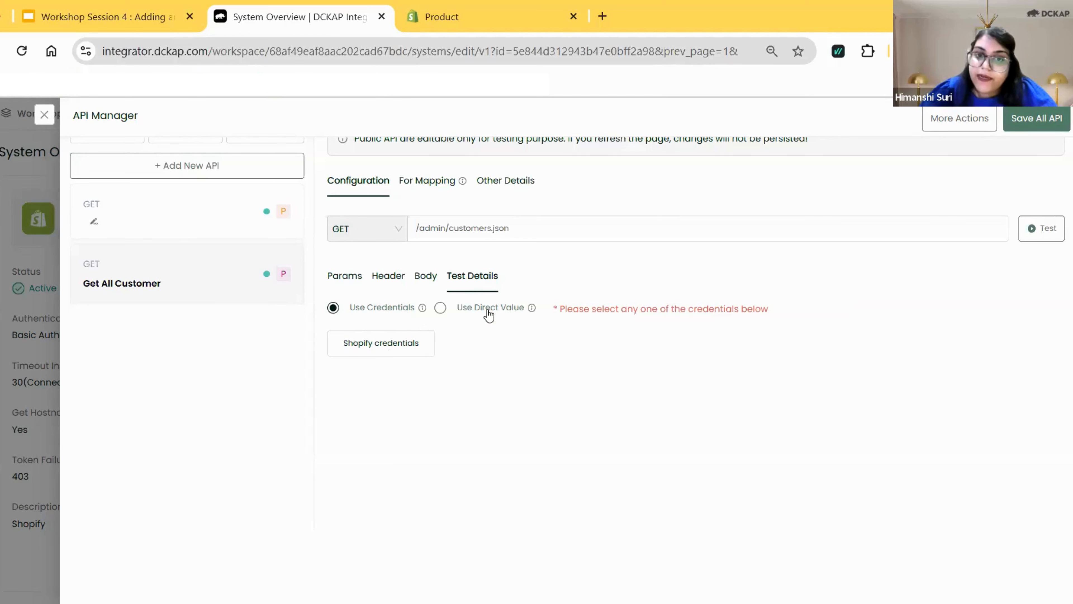
left_click(465, 313)
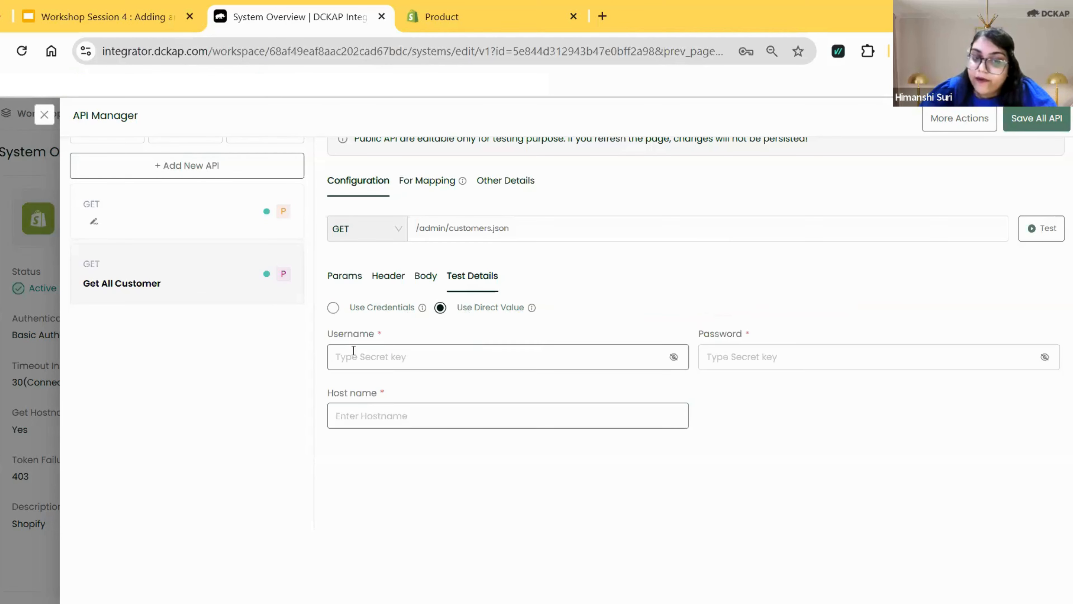
Switch Get All Customer's test details back to Use Credentials, select Shopify credentials, and test the API.
left_click(384, 356)
left_click(621, 342)
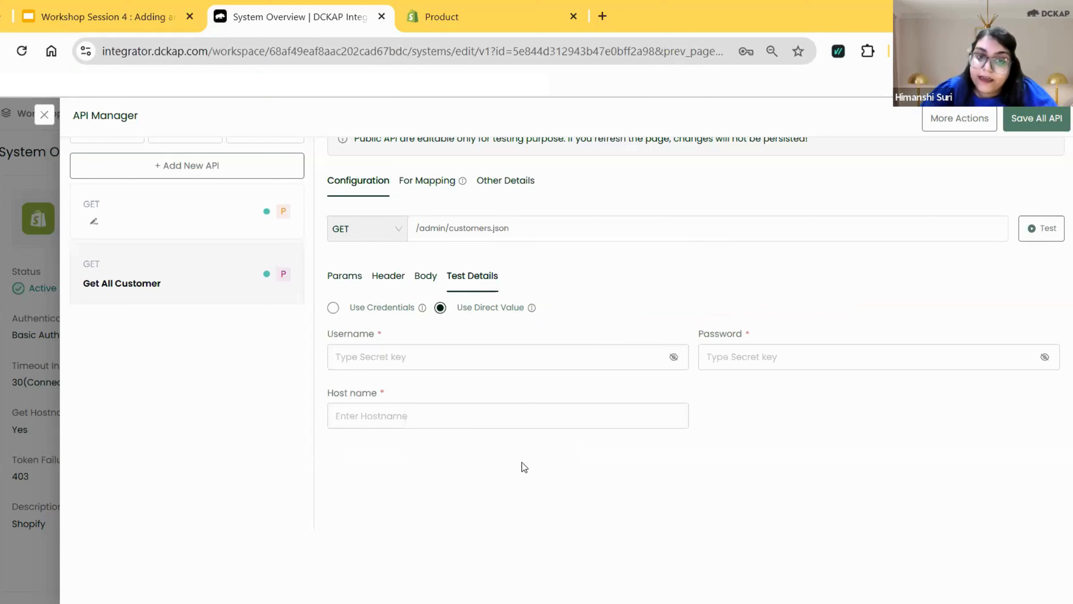
left_click(370, 308)
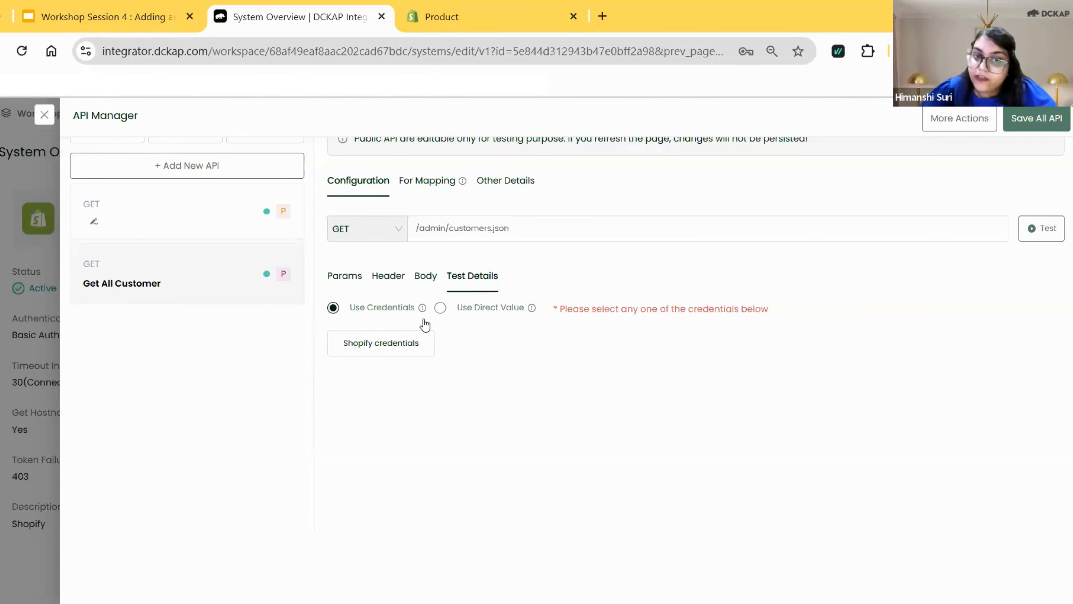
left_click(386, 347)
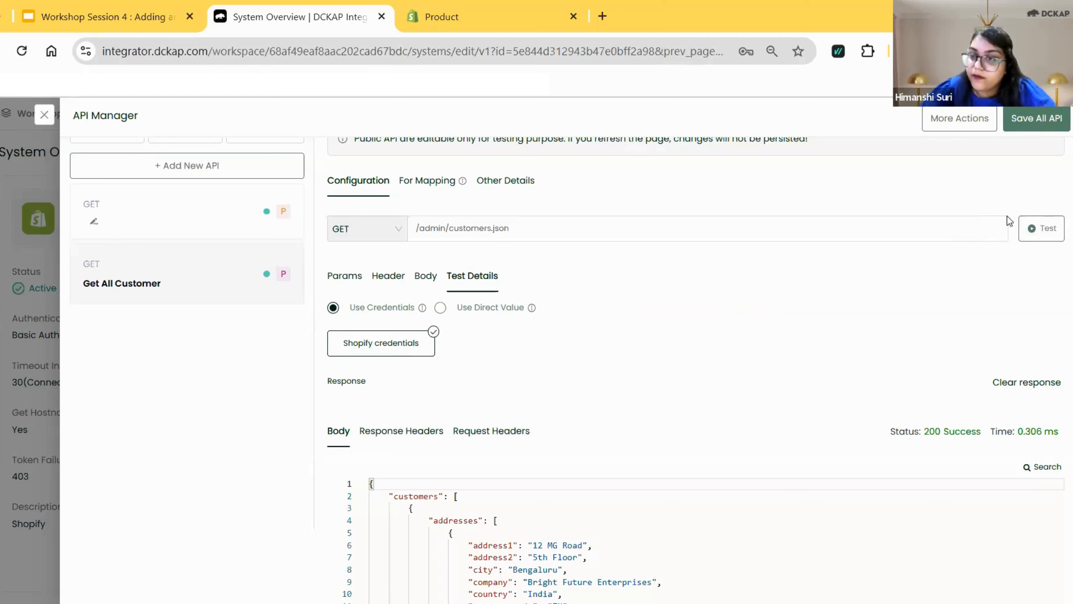
Examine the response body and status of the Get All Customer test.
scroll(1066, 294, "down", 4)
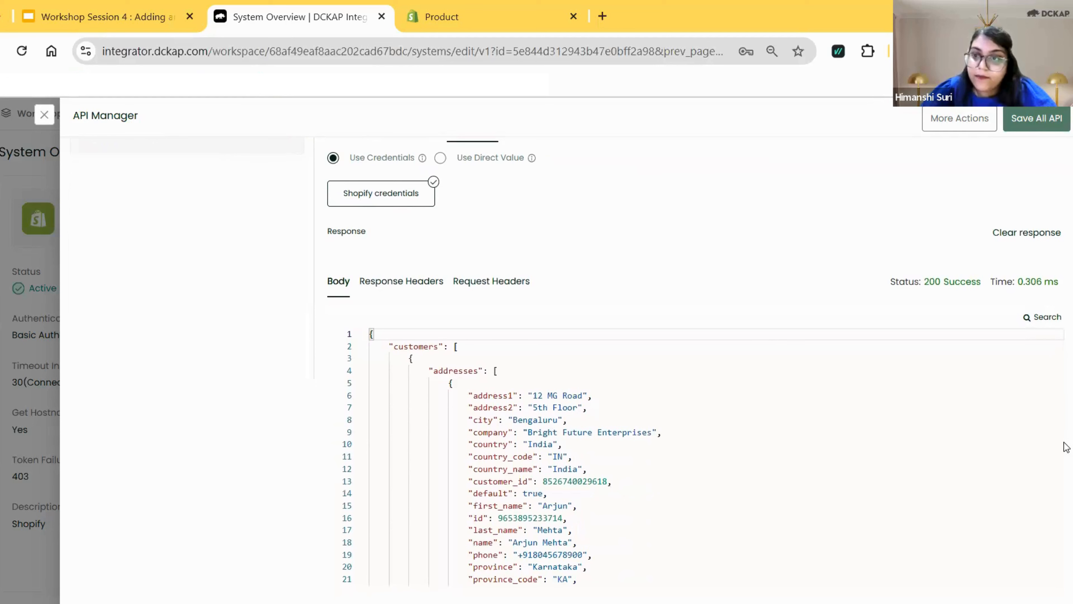
left_click_drag(933, 282, 985, 282)
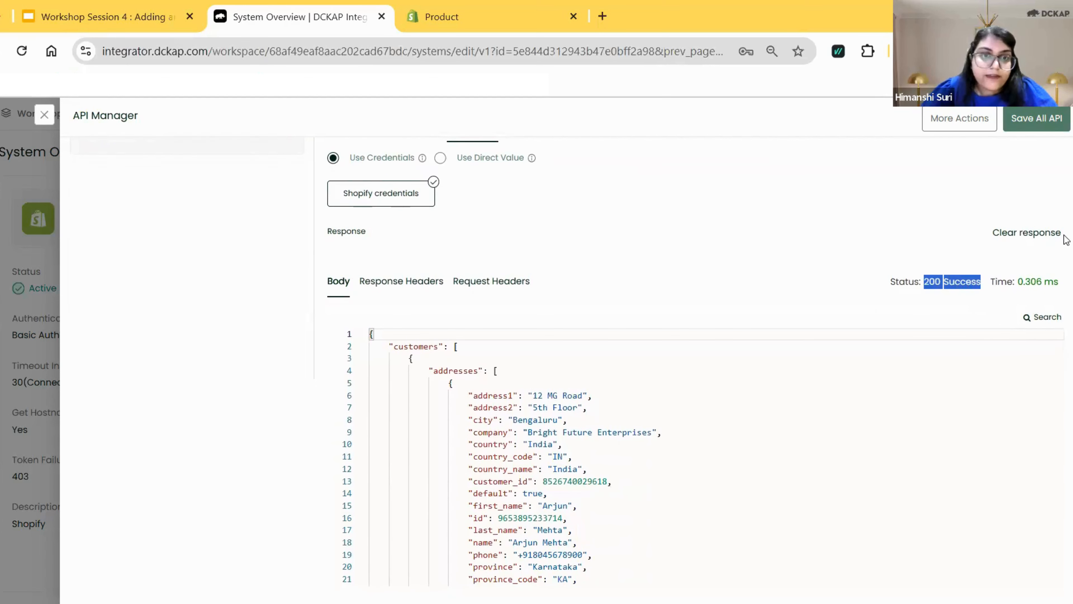
scroll(1064, 234, "up", 4)
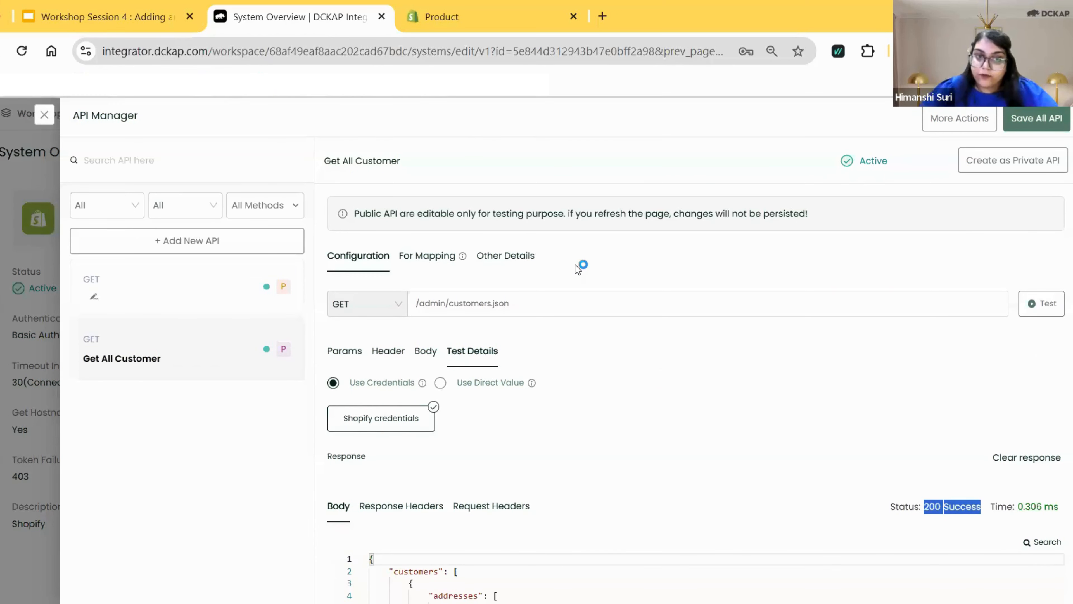
Add a parameter to Get All Customer with the key ids and a customer ID as its value.
left_click(354, 355)
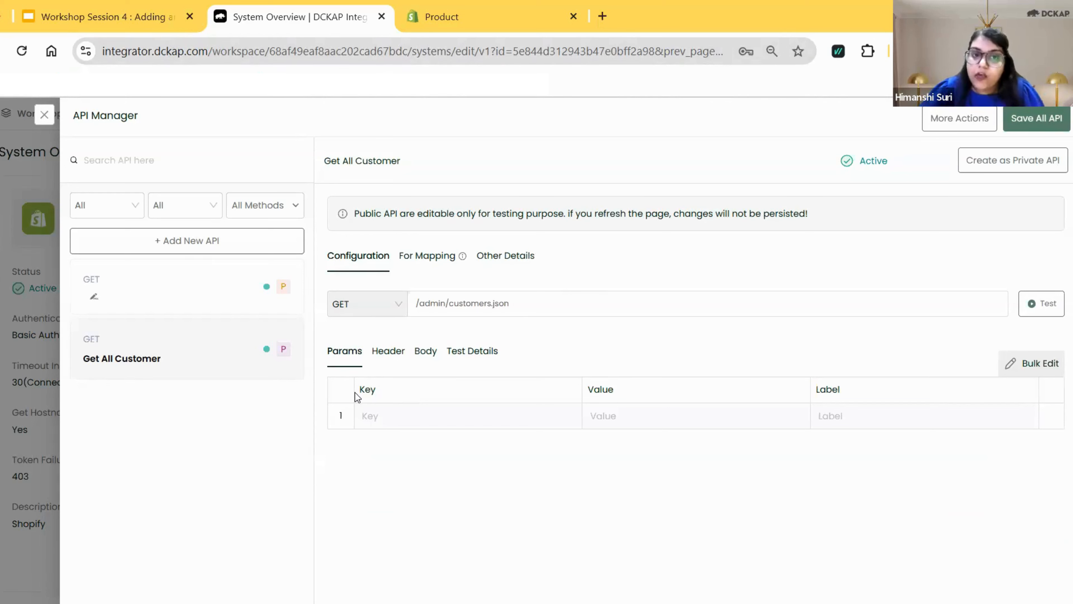
left_click(412, 410)
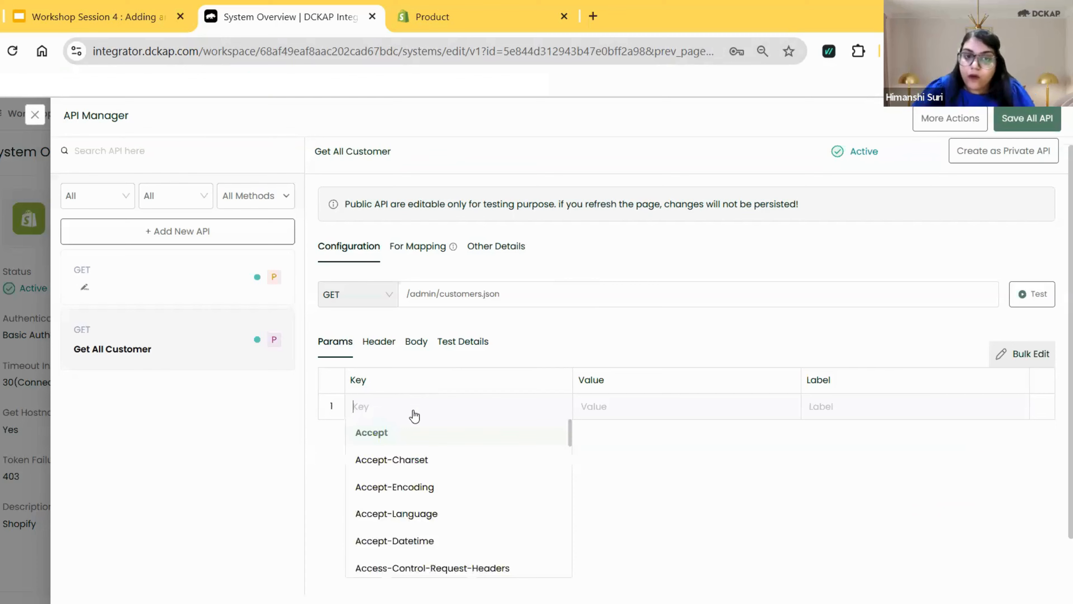
scroll(414, 415, "down", 2)
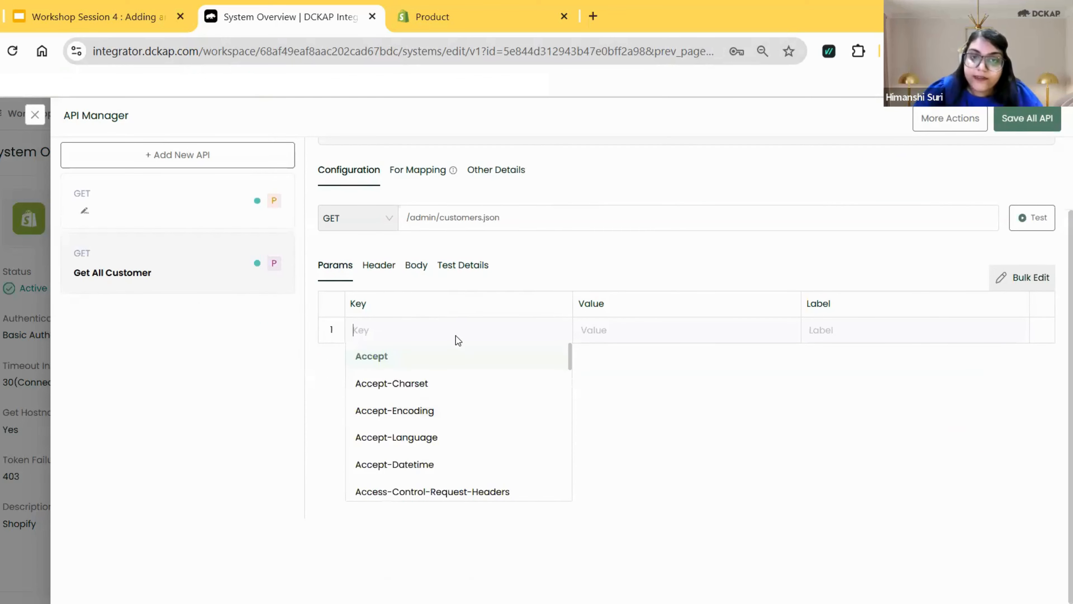
type("ids")
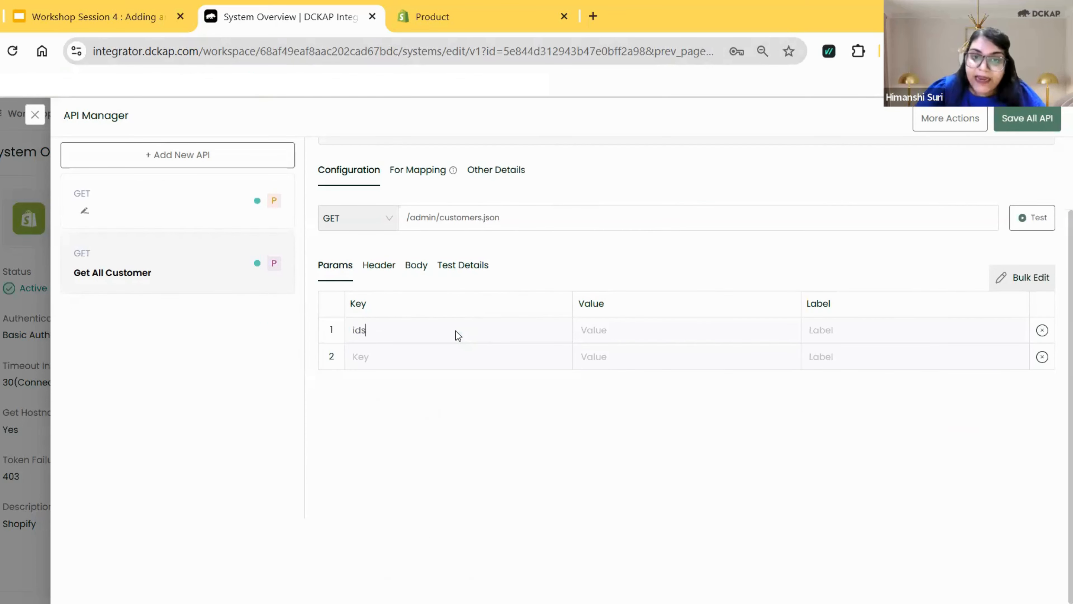
left_click(633, 332)
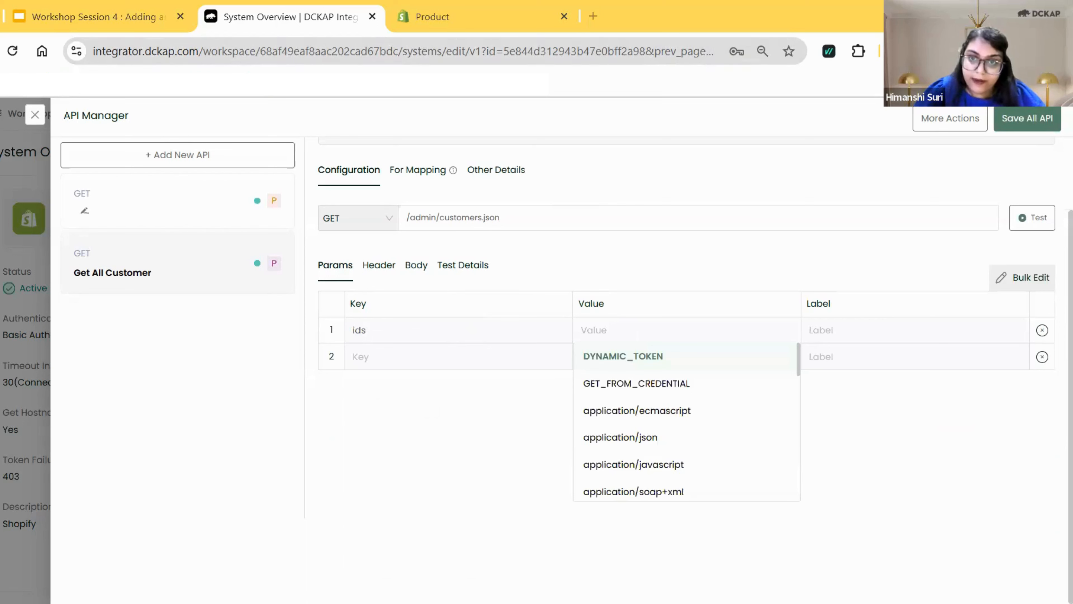
left_click(603, 333)
key("ctrl+v")
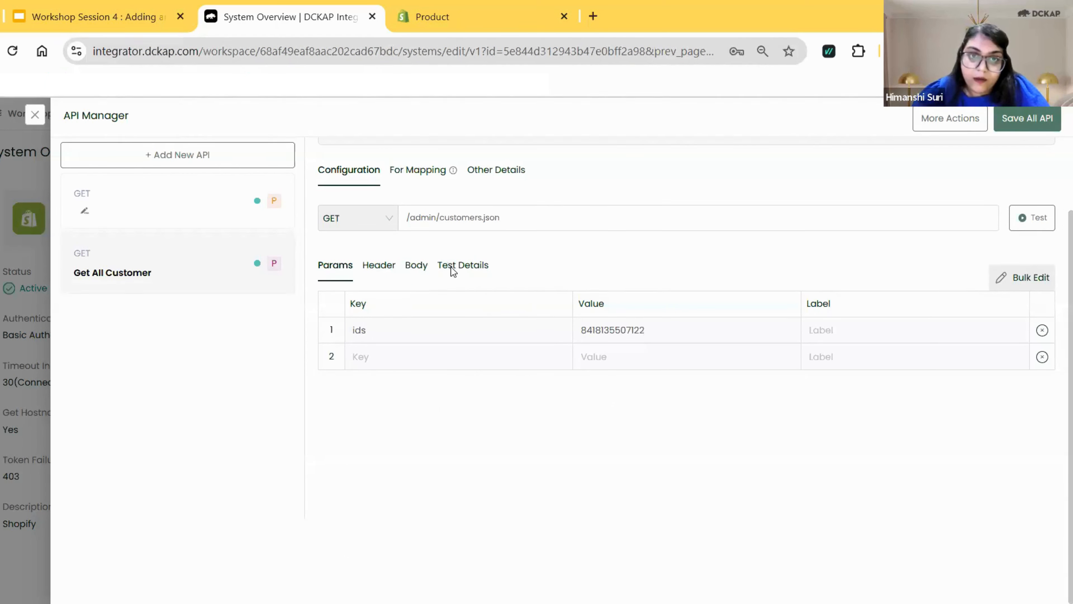
Reopen the test details and look through the full response body of the previous unfiltered test.
mouse_move(448, 270)
left_mouse_down()
mouse_move(593, 255)
mouse_move(452, 271)
left_mouse_up()
left_click(468, 270)
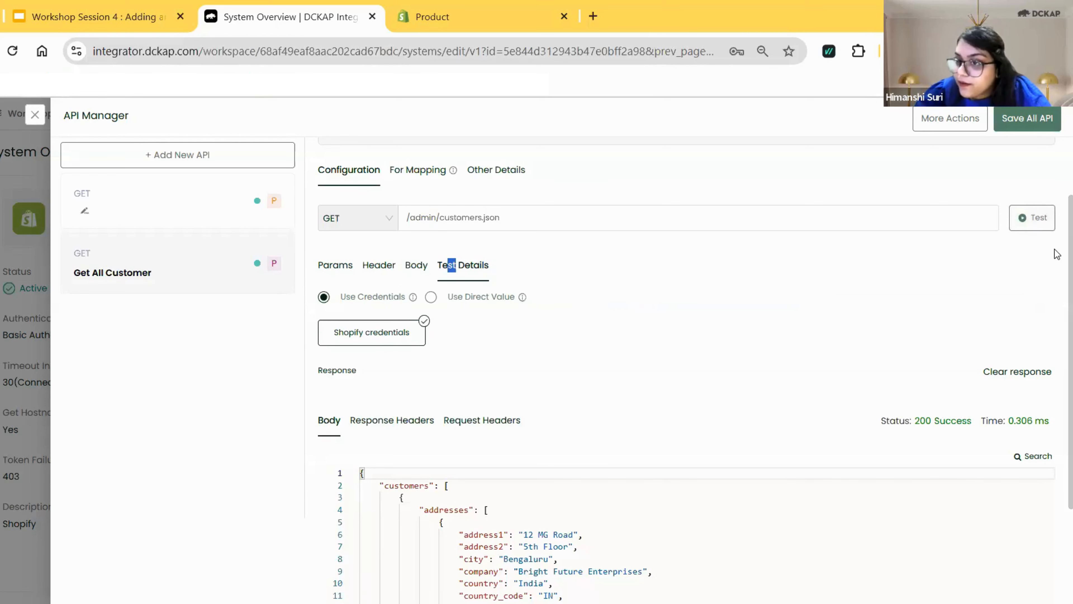
scroll(1057, 308, "down", 3)
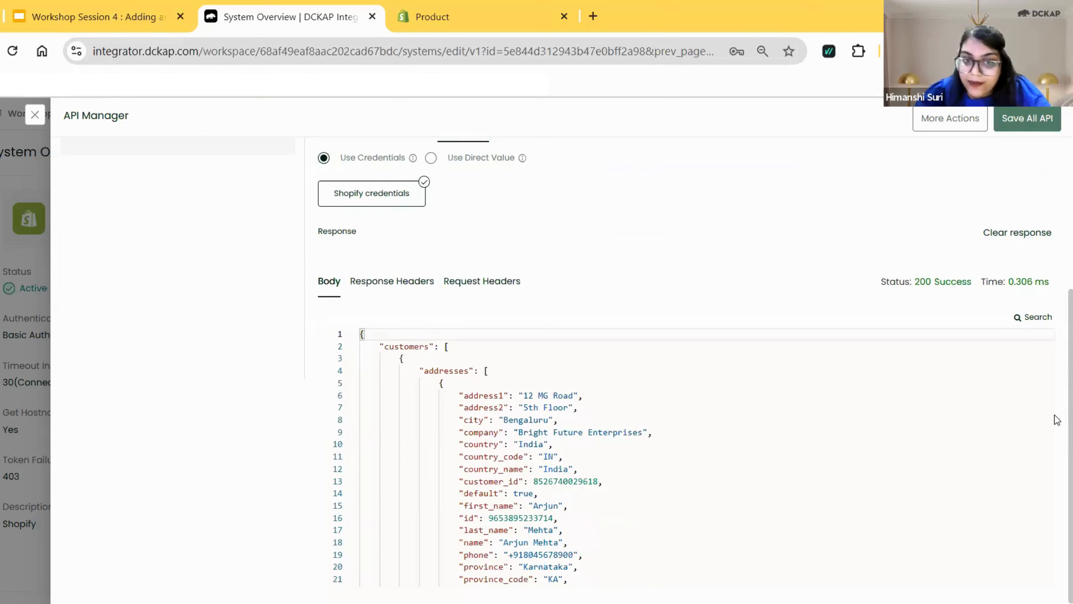
left_click(1046, 359)
left_click_drag(1052, 338, 1051, 580)
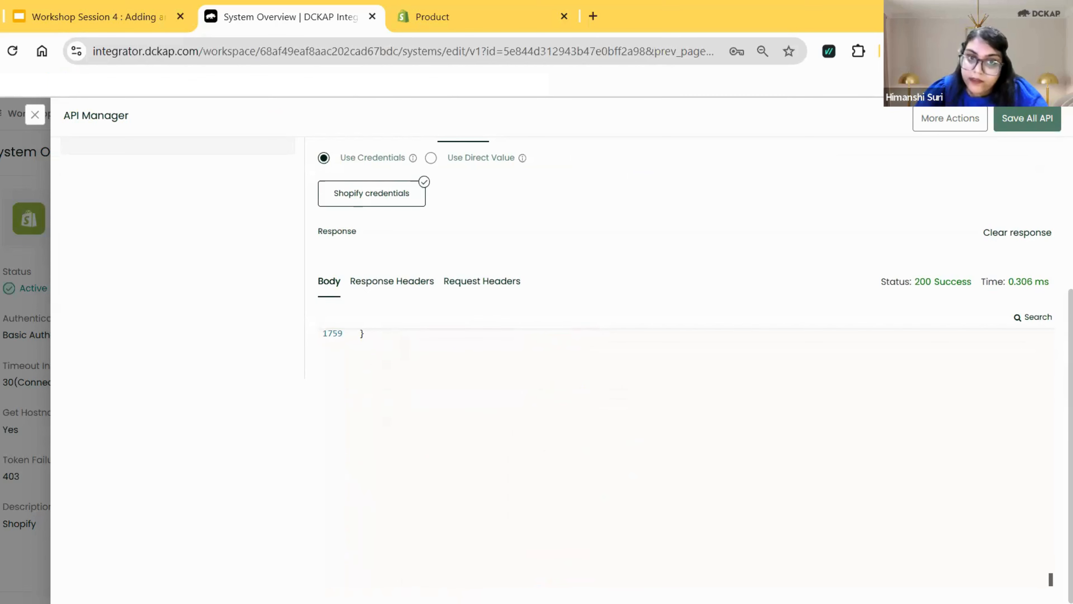
left_click_drag(1050, 579, 1024, 337)
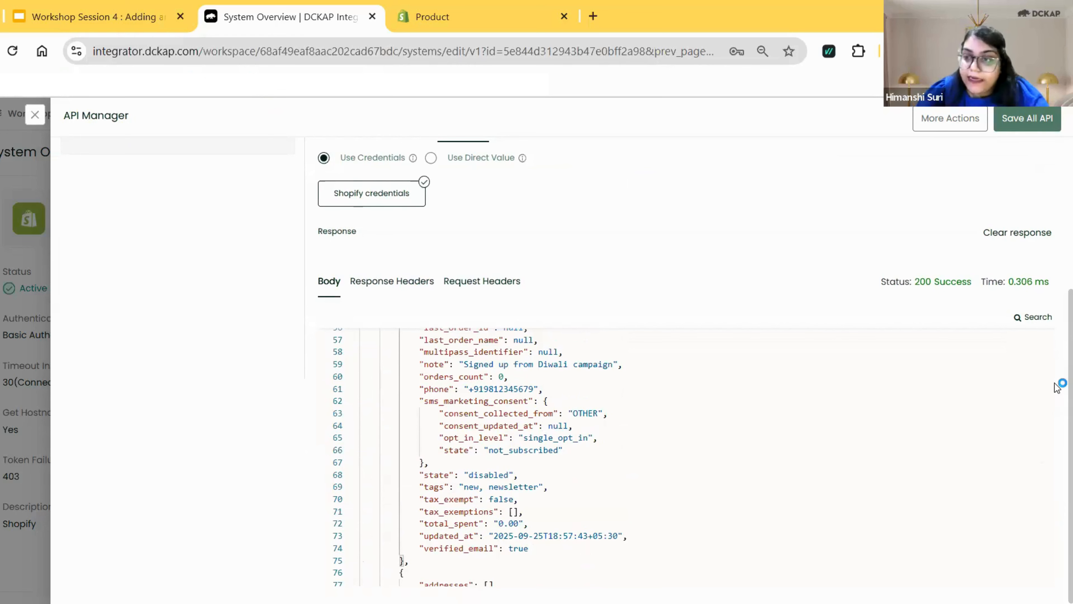
Test the Get All Customer API again with the ids parameter applied.
scroll(1057, 372, "up", 2)
scroll(1055, 313, "up", 2)
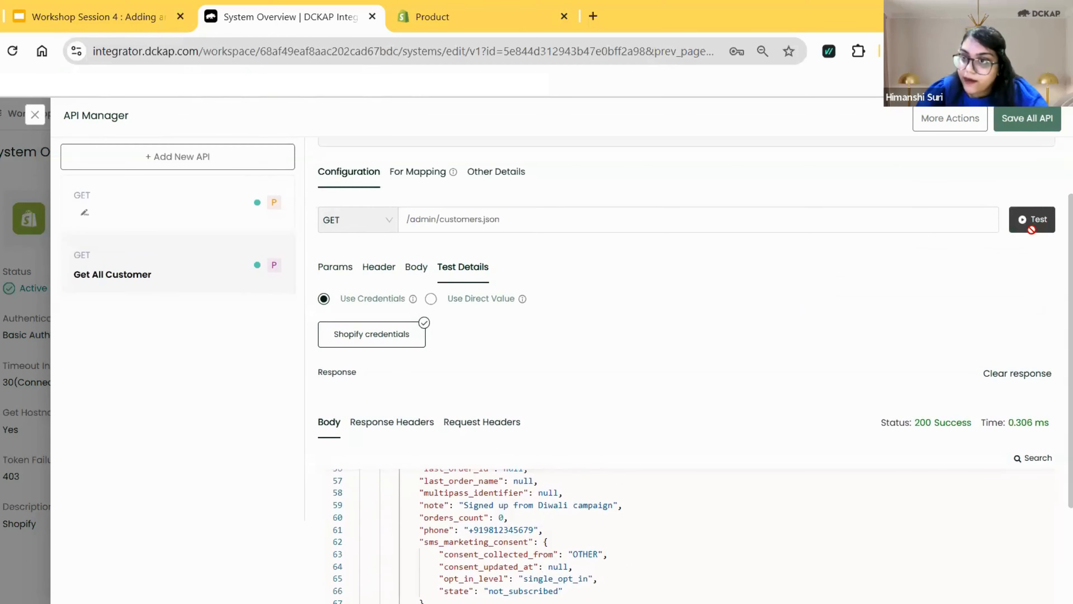
left_click(1037, 228)
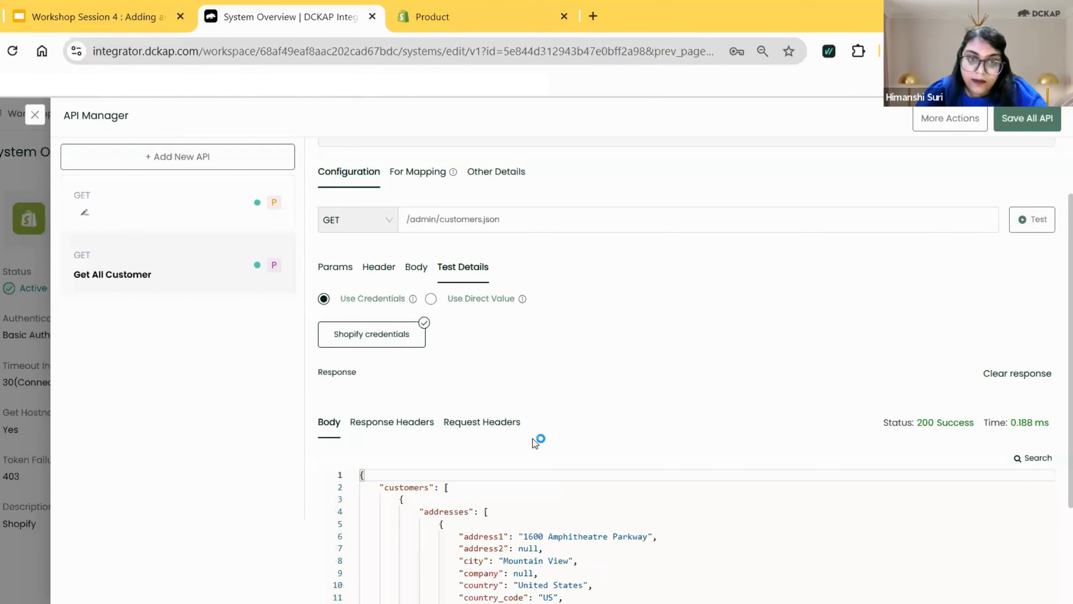
Check the customer ID in the filtered response and read the response body through to its end.
scroll(1057, 383, "down", 1)
scroll(1058, 385, "down", 2)
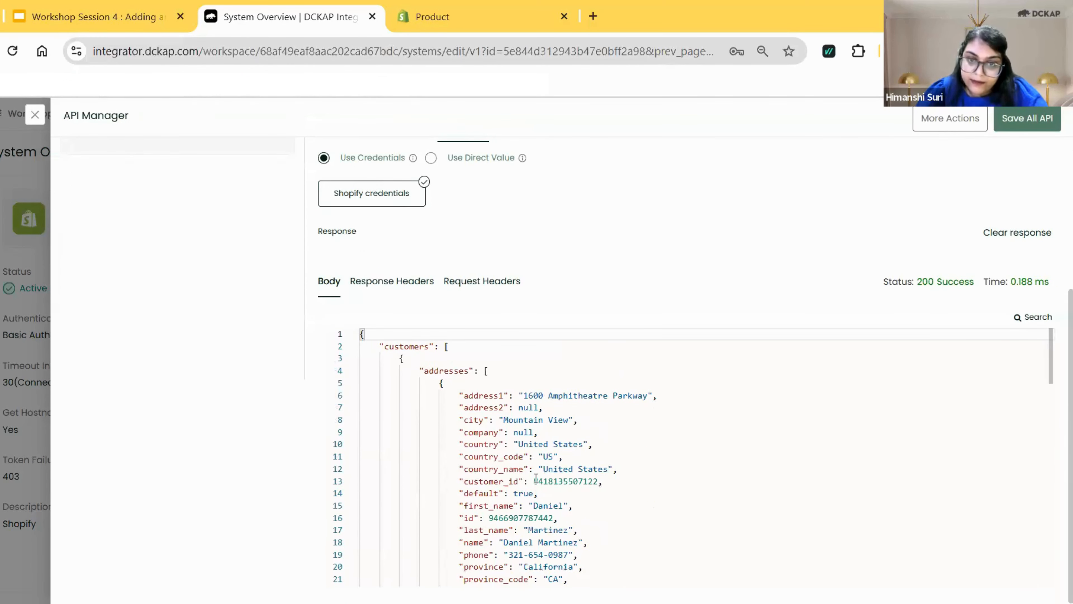
left_click_drag(534, 481, 600, 481)
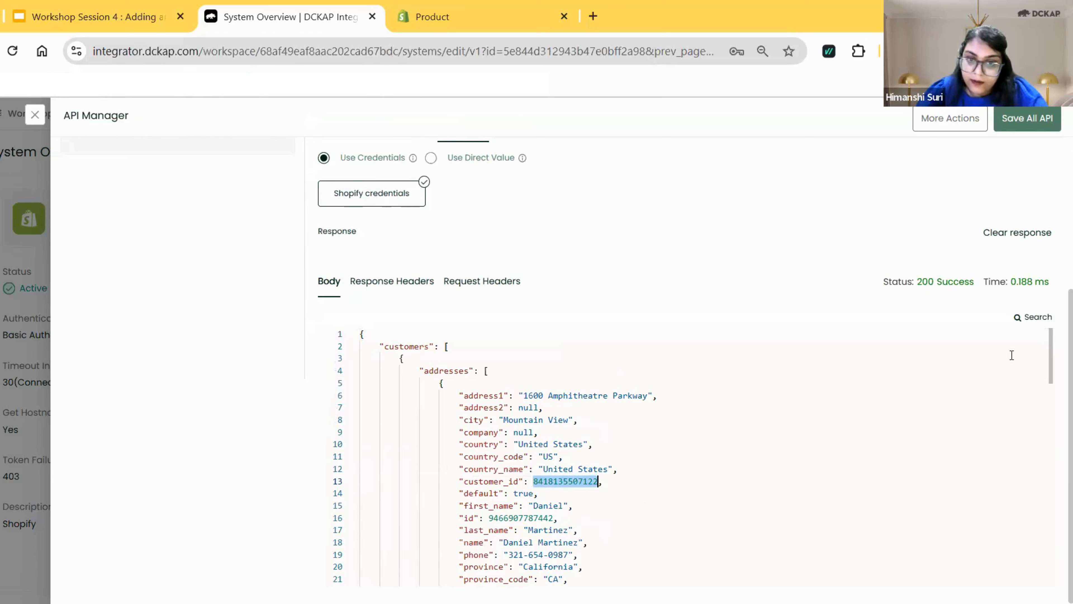
left_click_drag(1051, 355, 1046, 503)
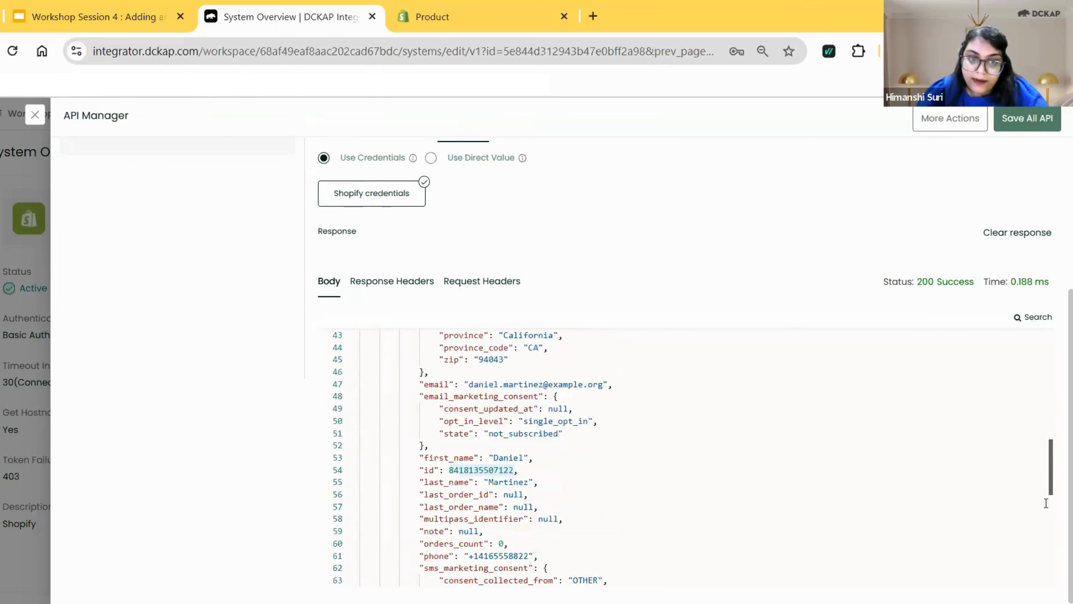
scroll(1046, 503, "down", 5)
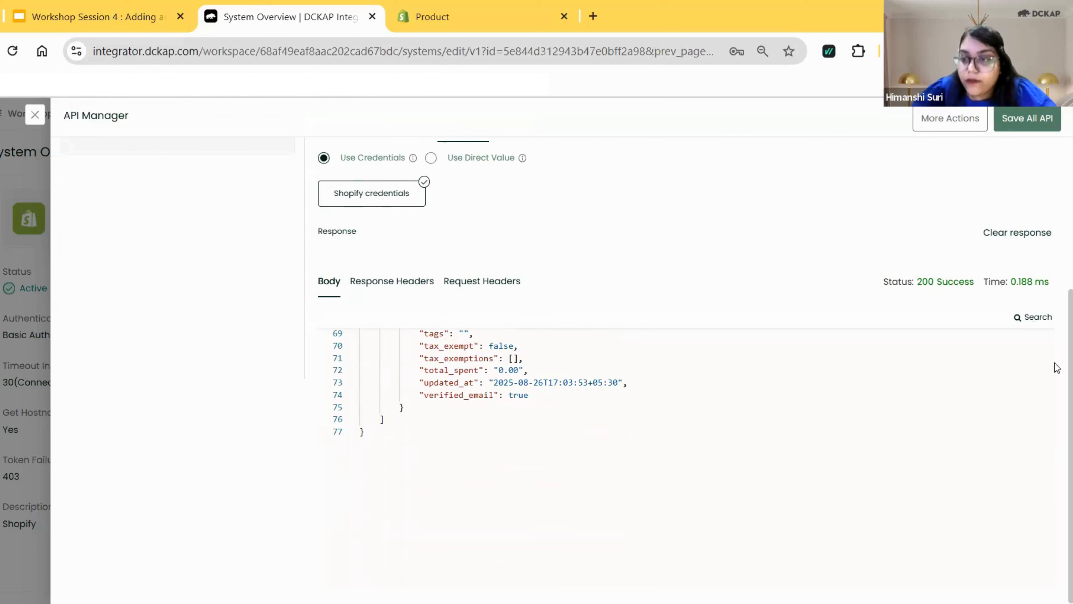
scroll(1056, 255, "up", 5)
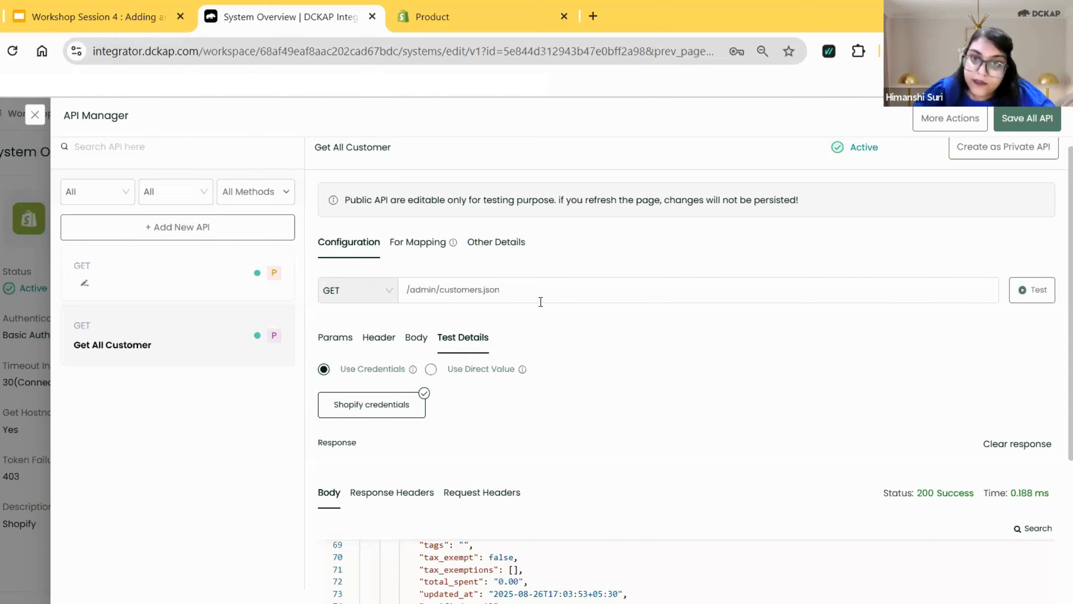
Switch to the workshop presentation in Google Slides and view the Endpoint, Host Name and Relative URL slide.
left_click(34, 13)
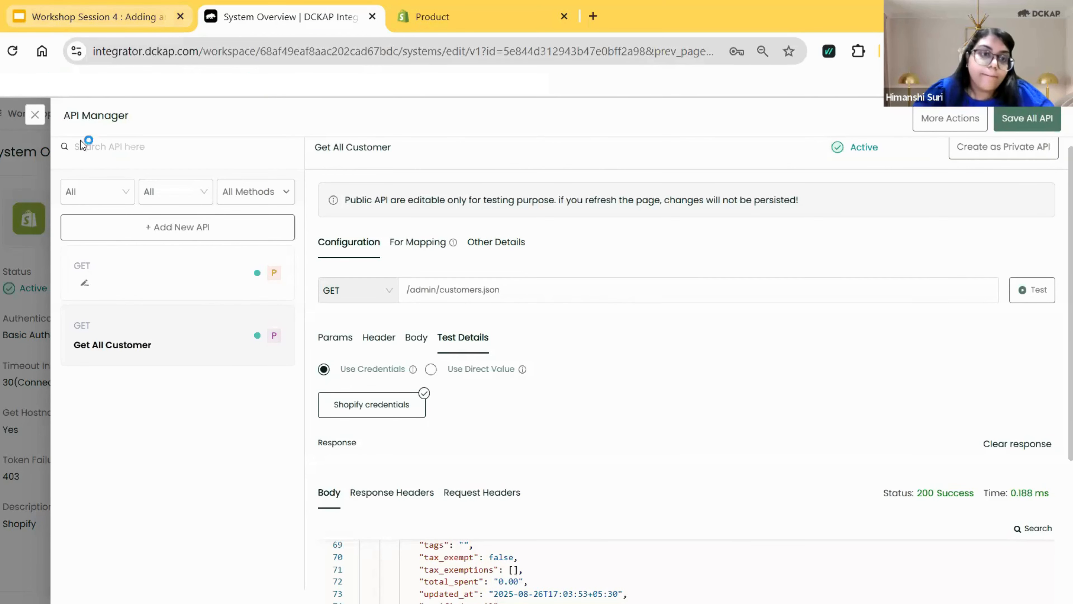
key("Down")
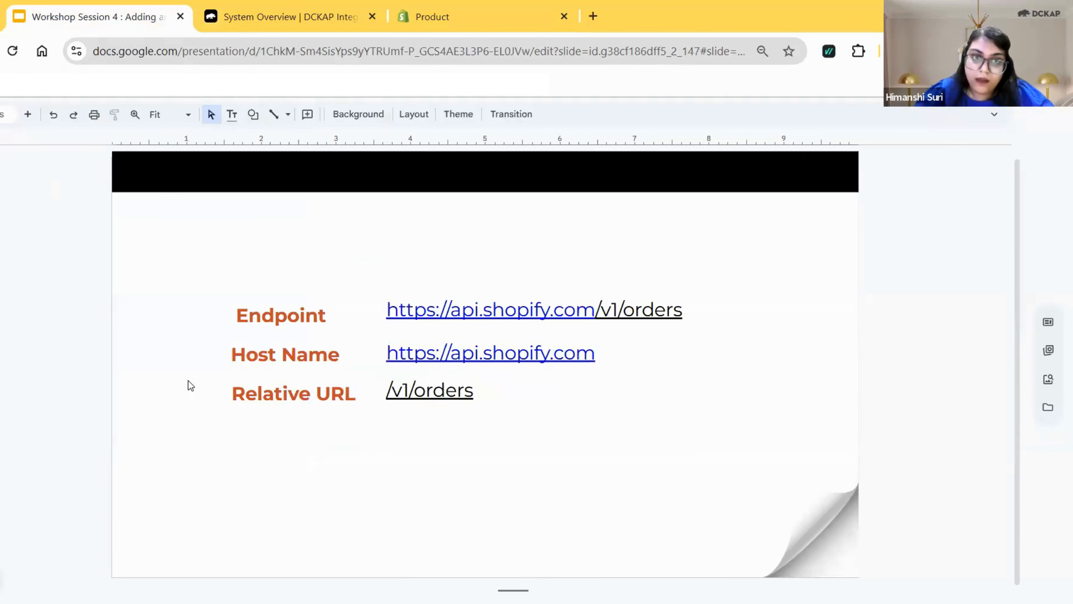
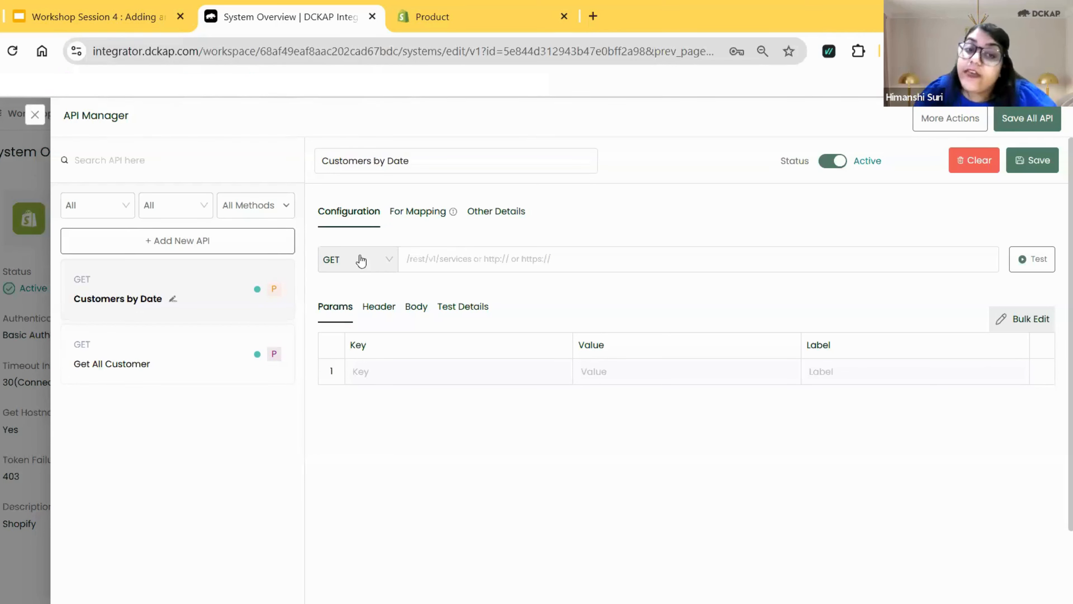
Set the GET endpoint of the Customers by Date API to /admin/customers.json?created_at_min=2025-09-01.
left_click(431, 260)
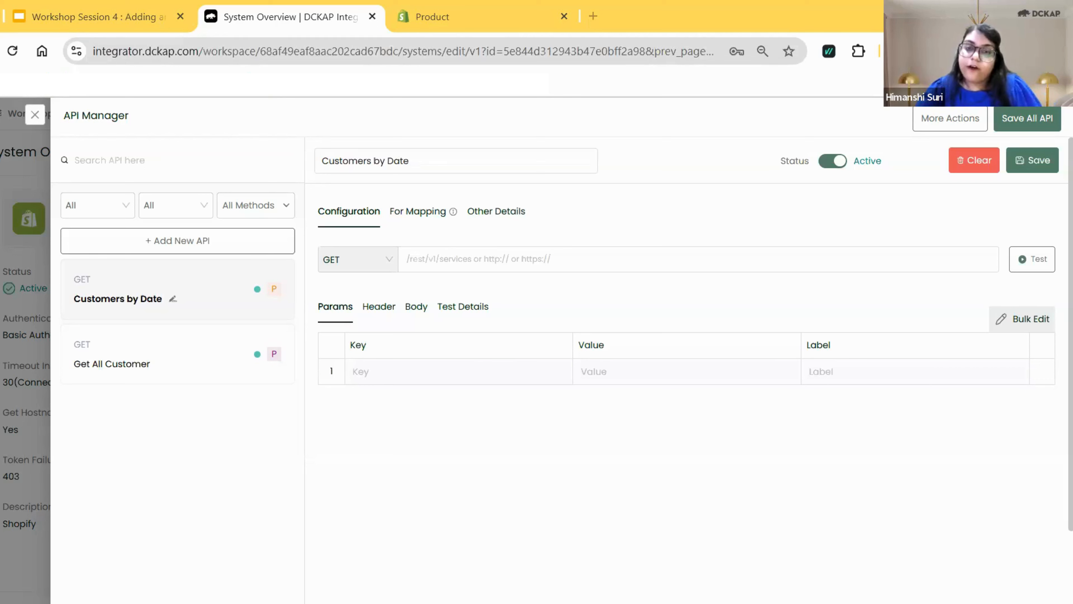
left_click(459, 266)
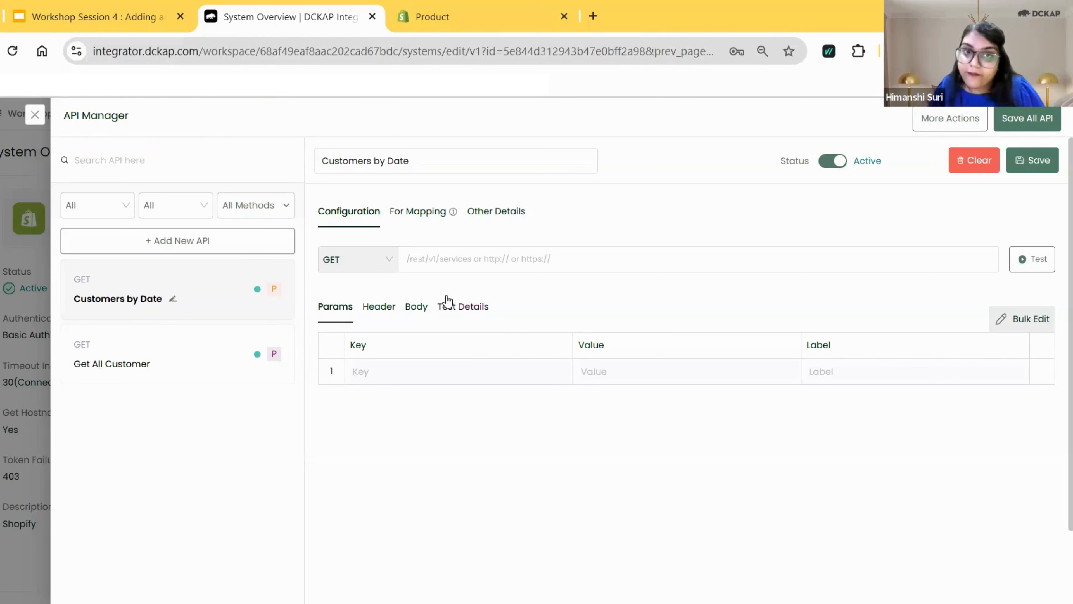
type("/admin/customers.json?created_at_min=2025-09-01")
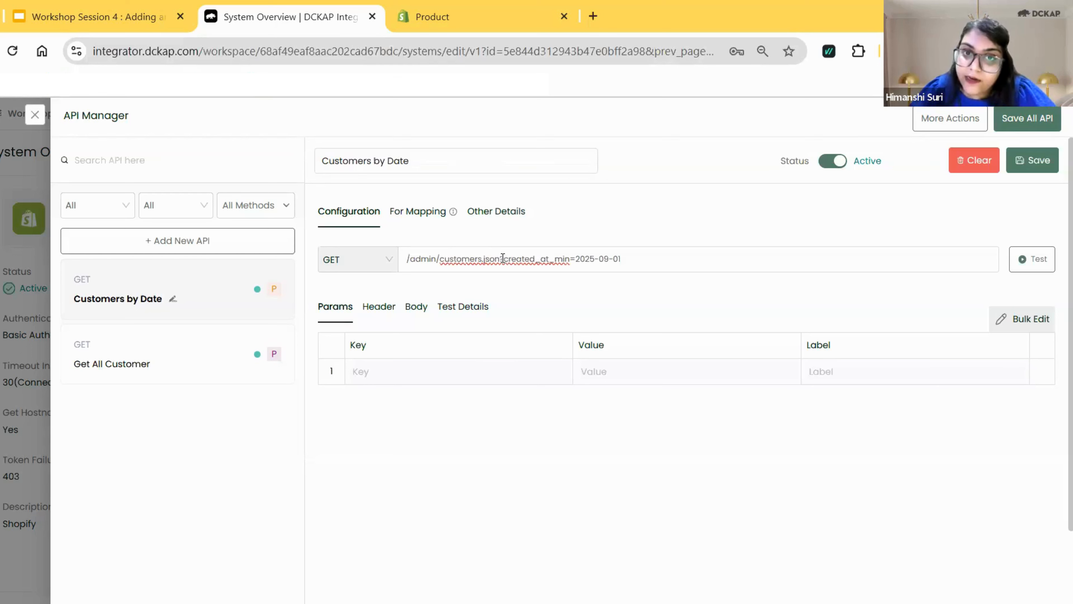
left_click_drag(499, 262, 502, 260)
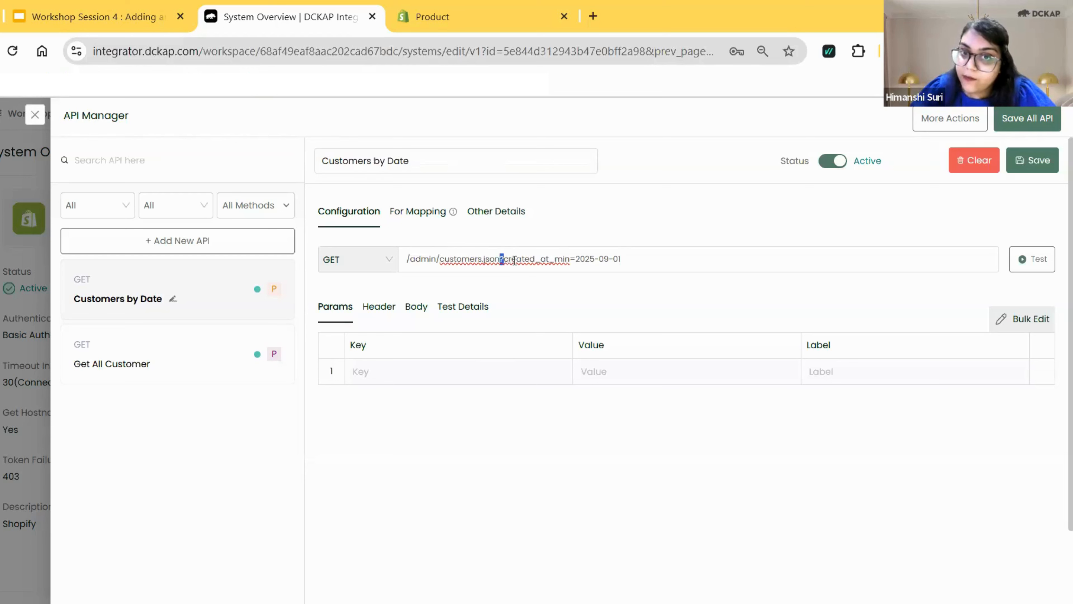
left_click(509, 260)
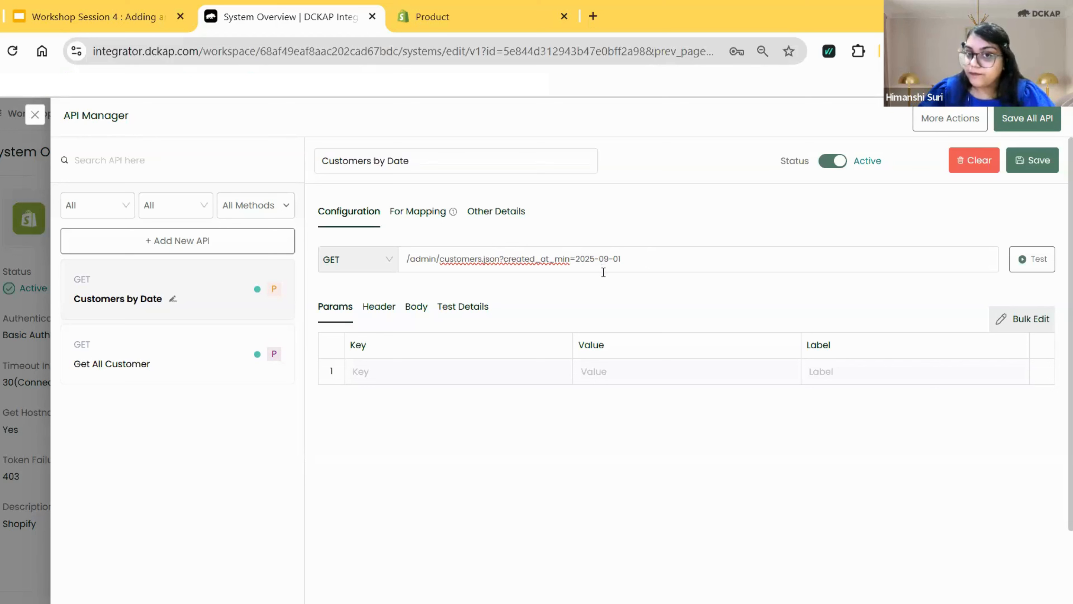
Add a username header to the Customers by Date API with the value GET_FROM_CREDENTIAL and the label Username.
left_click(377, 307)
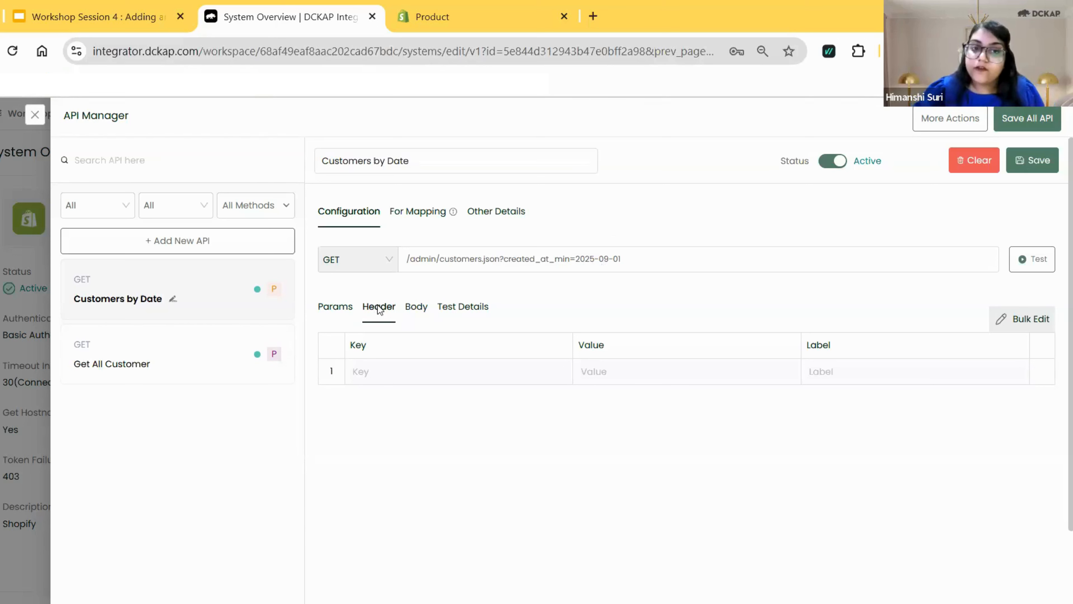
left_click(370, 376)
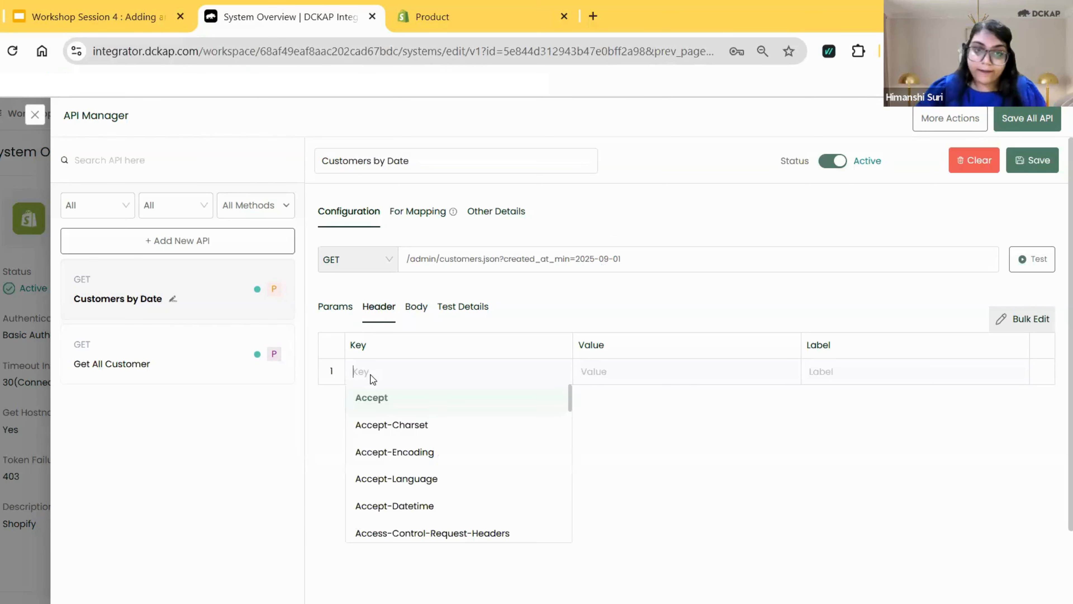
type("username")
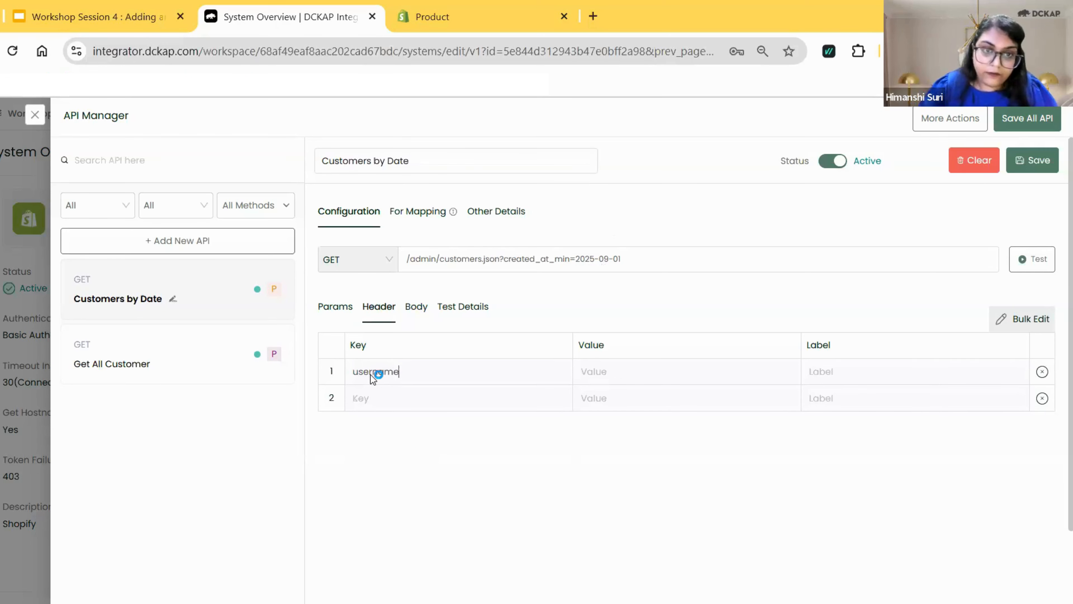
left_click(645, 372)
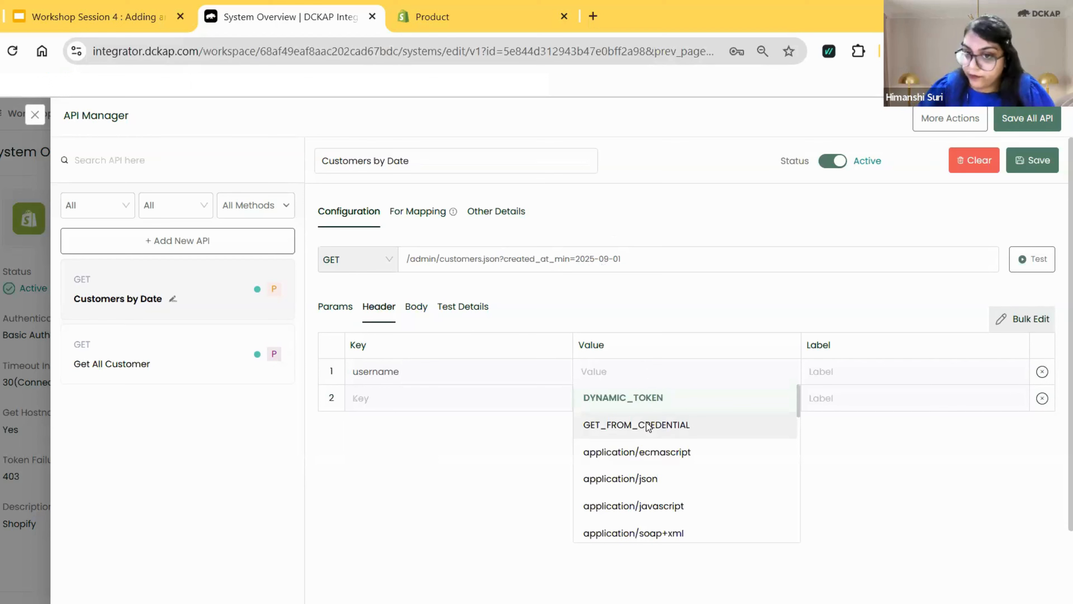
left_click(647, 424)
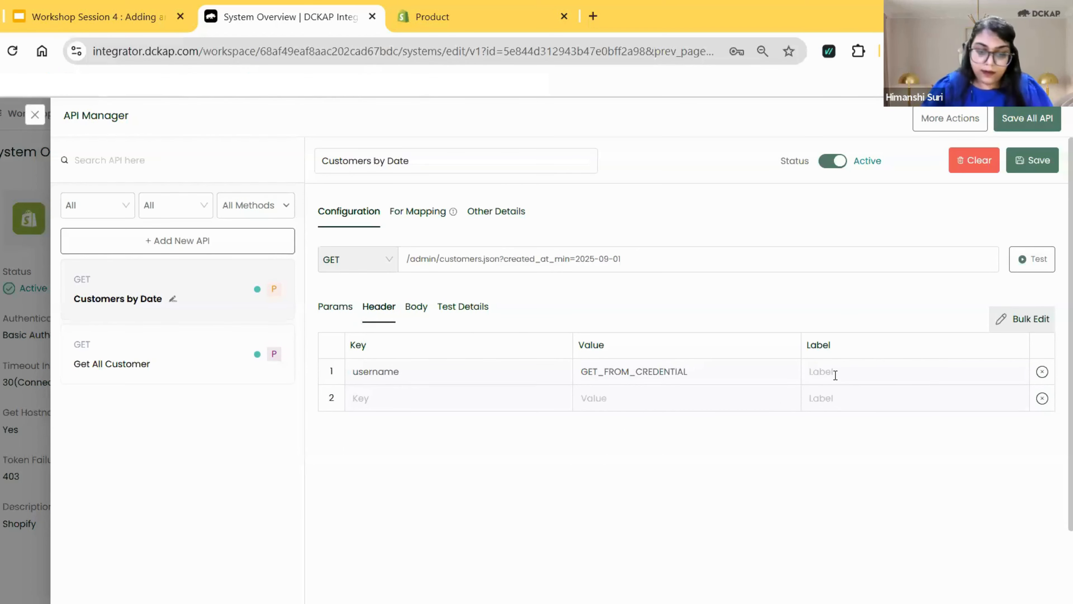
left_click(836, 375)
type("Username")
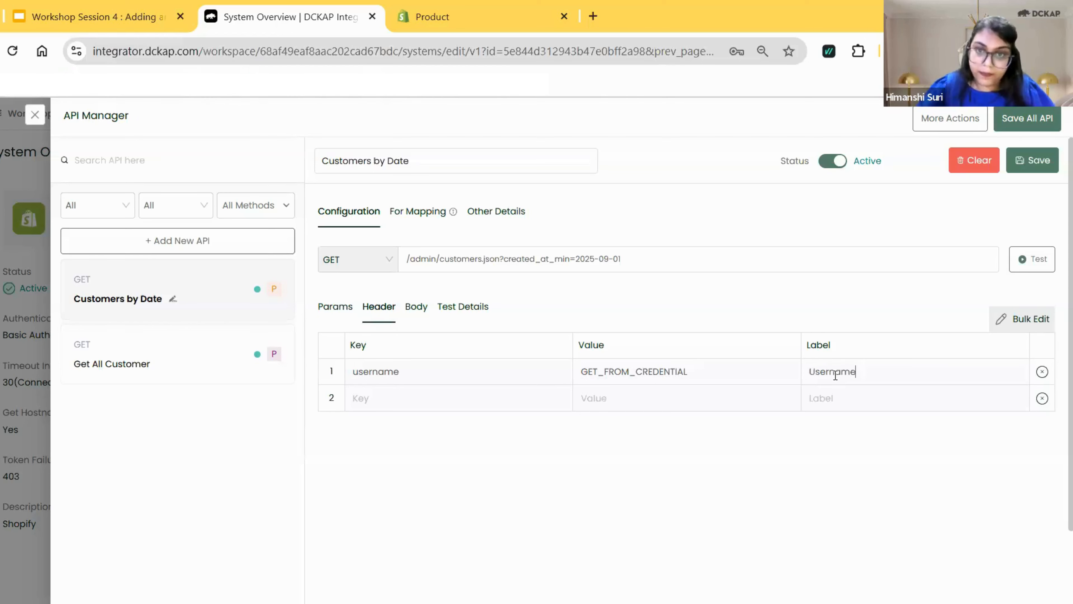
Add a second header with the key password, the value GET_FROM_CREDENTIAL and the label Password.
left_click(473, 401)
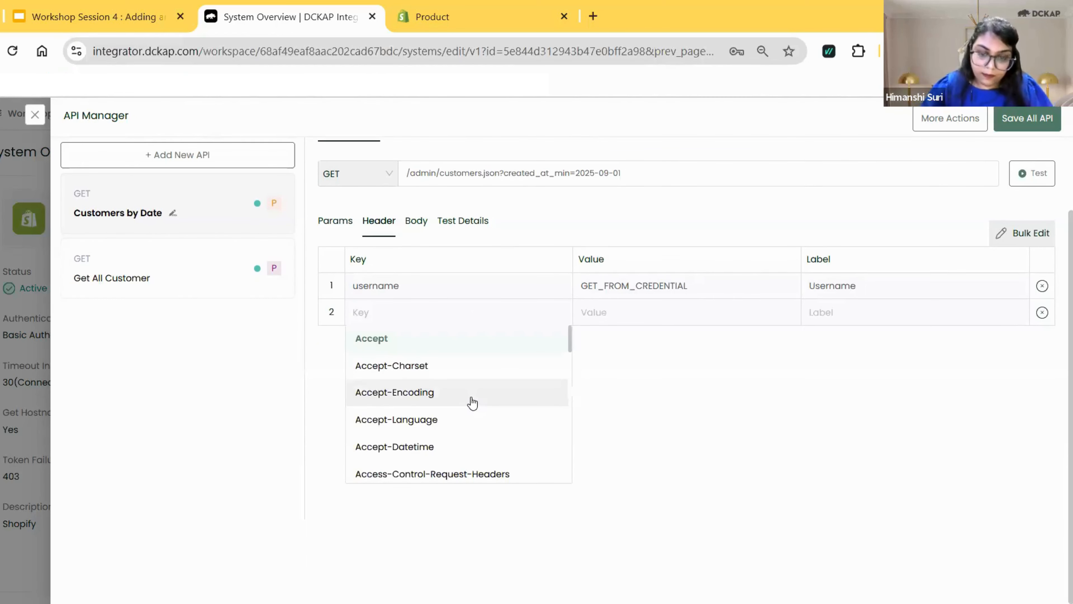
type("passwor")
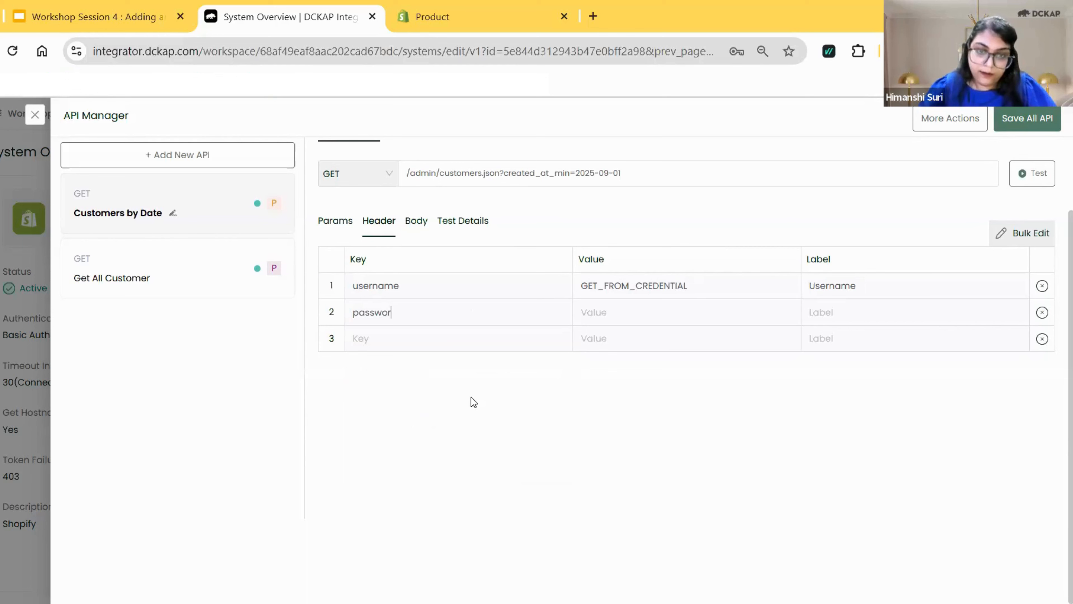
type("d")
left_click(712, 332)
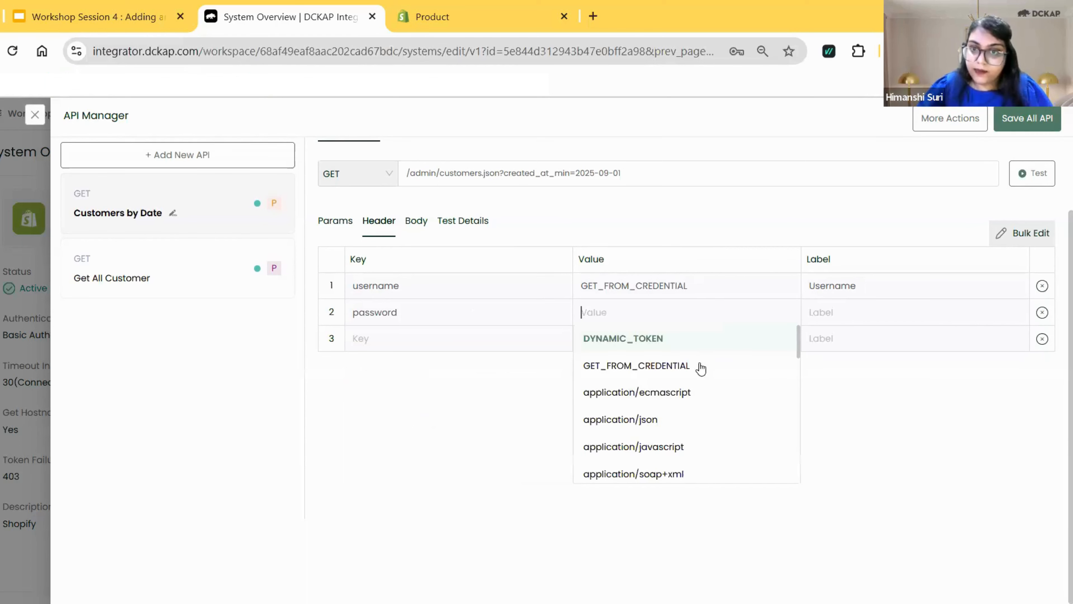
left_click(700, 367)
type("P")
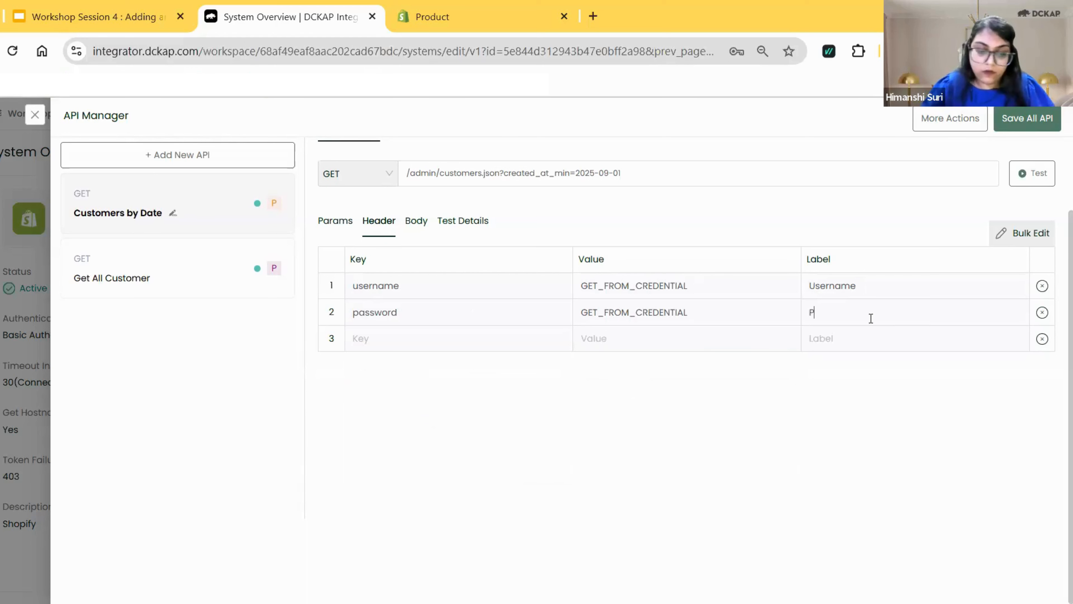
type("assword")
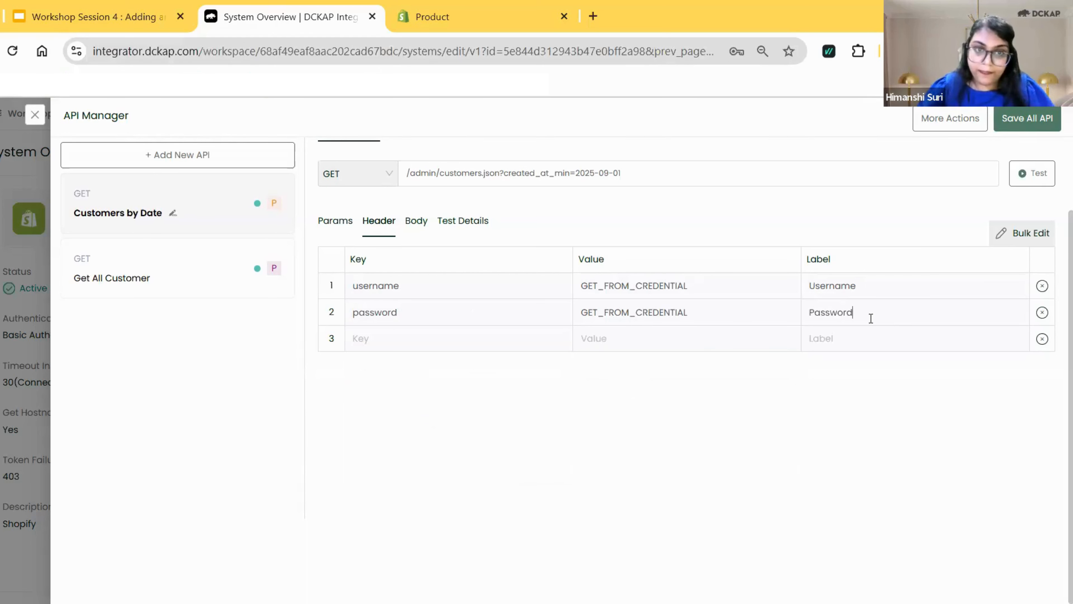
Add a Content-Type header with the value application/json and reuse the key name as its label.
left_click(445, 342)
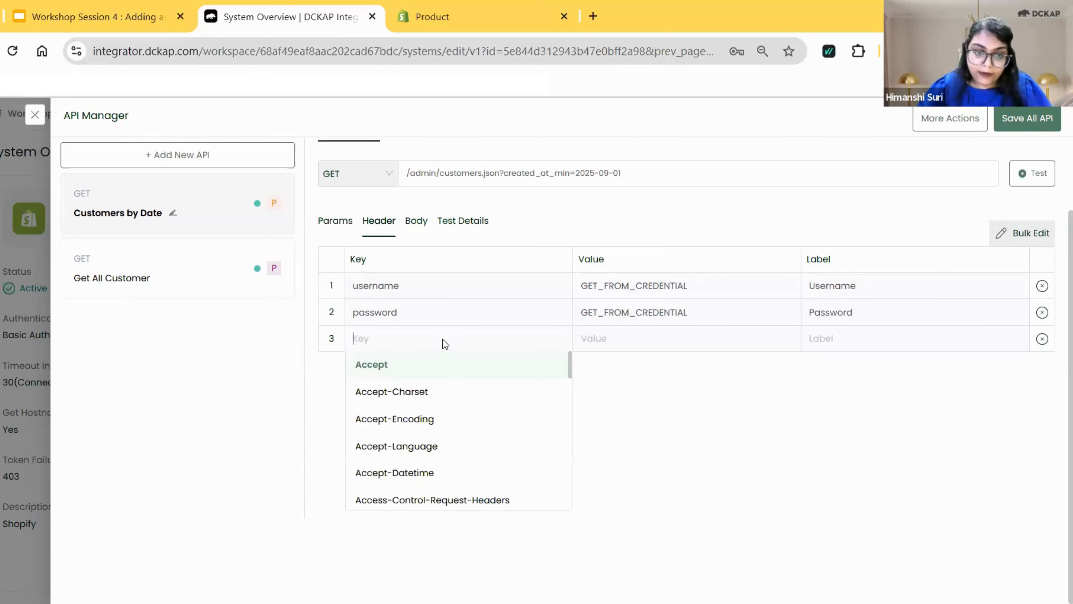
type("Conte")
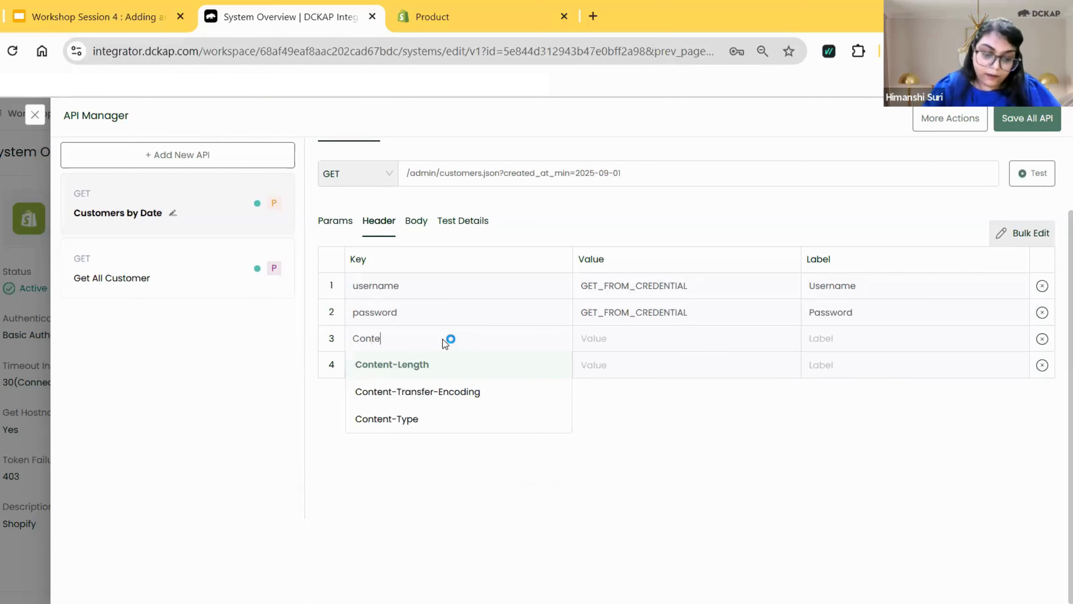
type("nt")
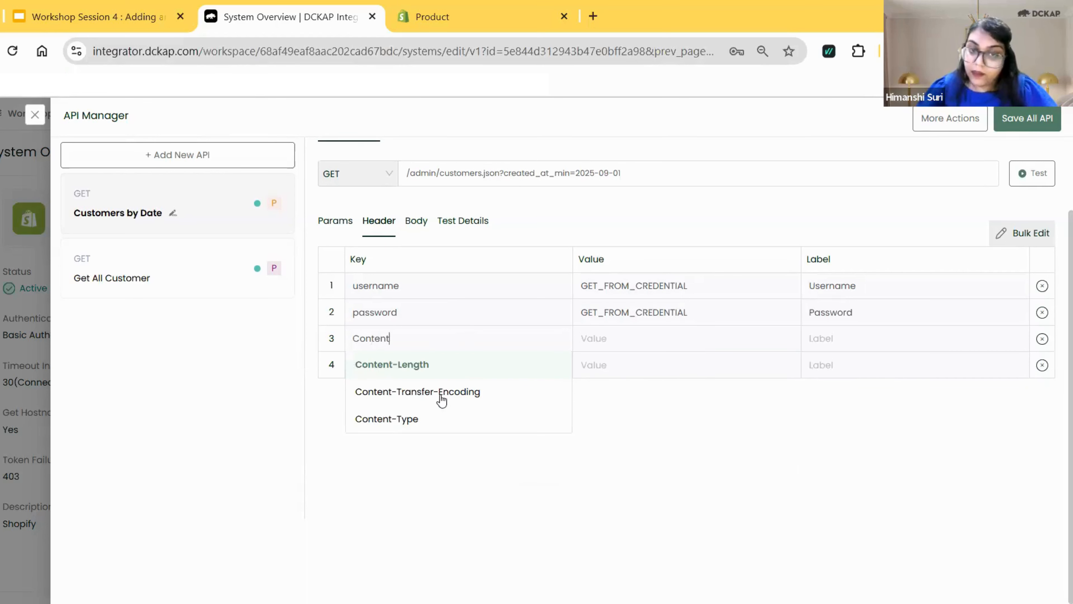
left_click(432, 421)
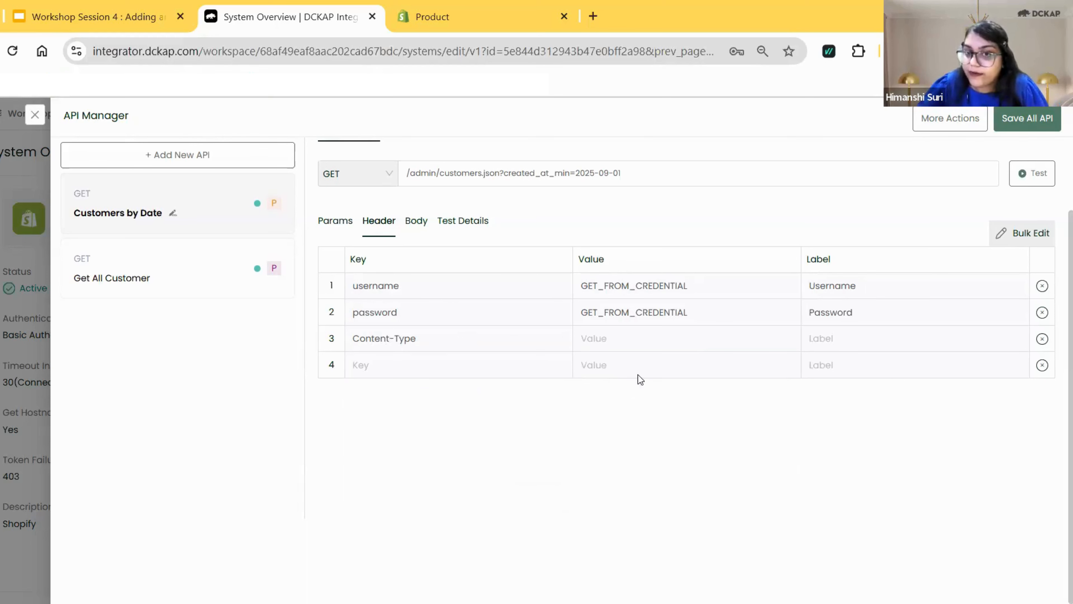
left_click(642, 341)
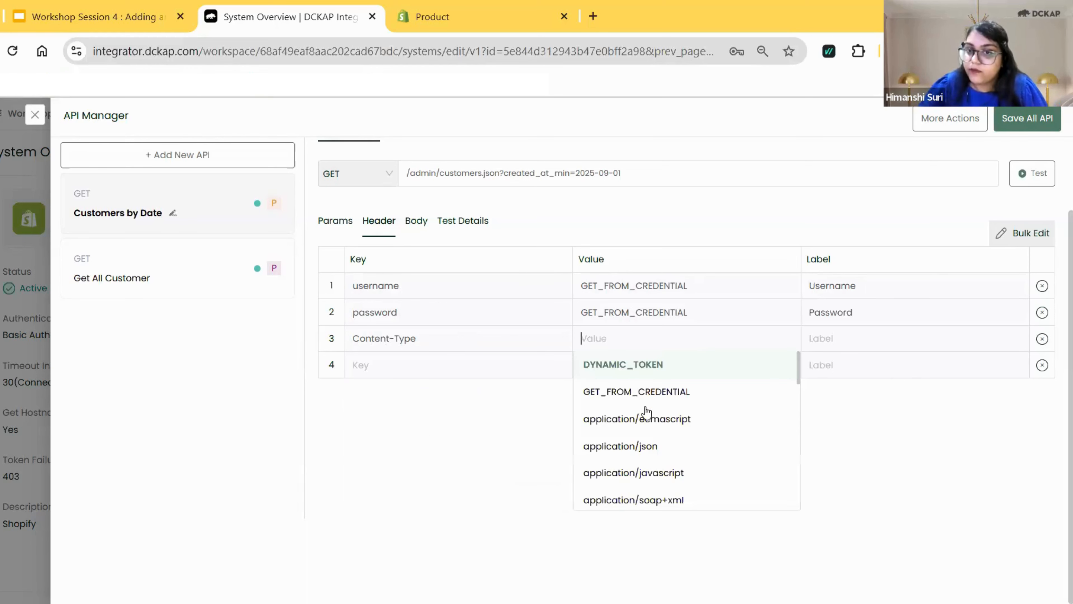
left_click(659, 447)
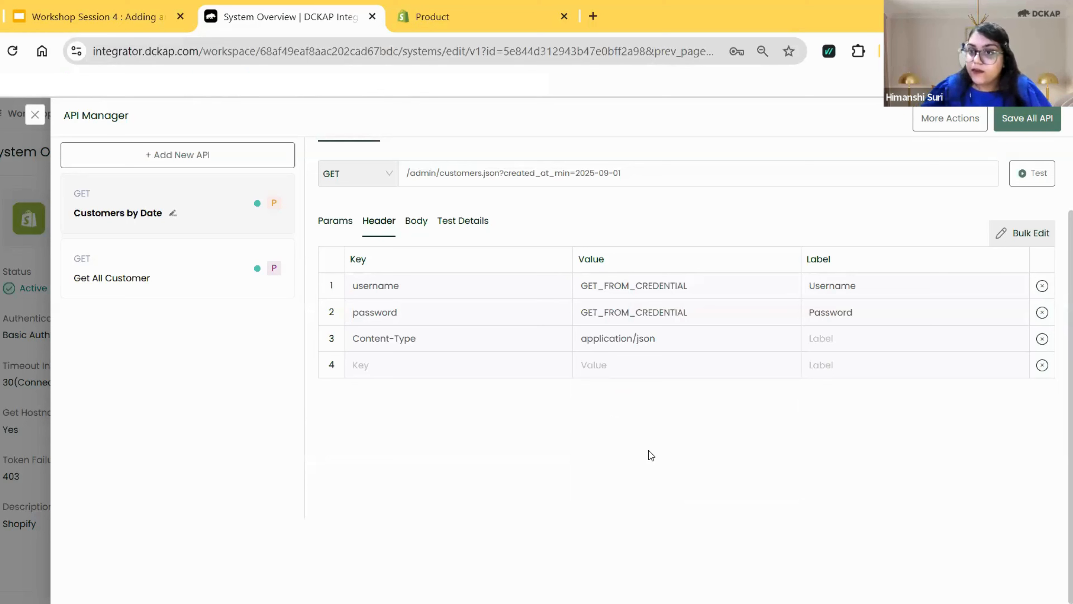
left_click(836, 338)
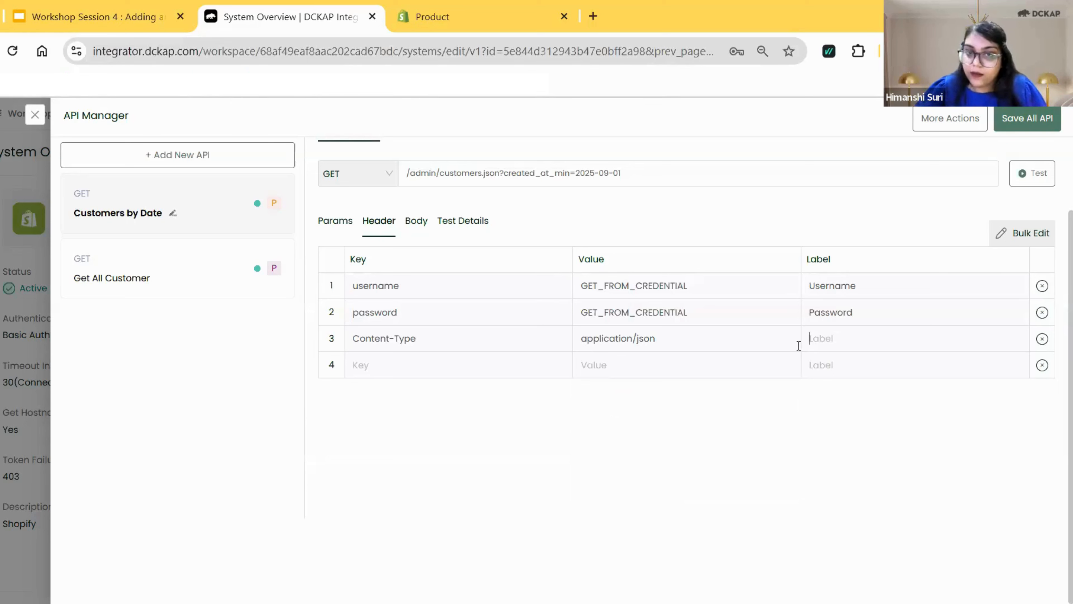
triple_click(382, 341)
key("ctrl+c")
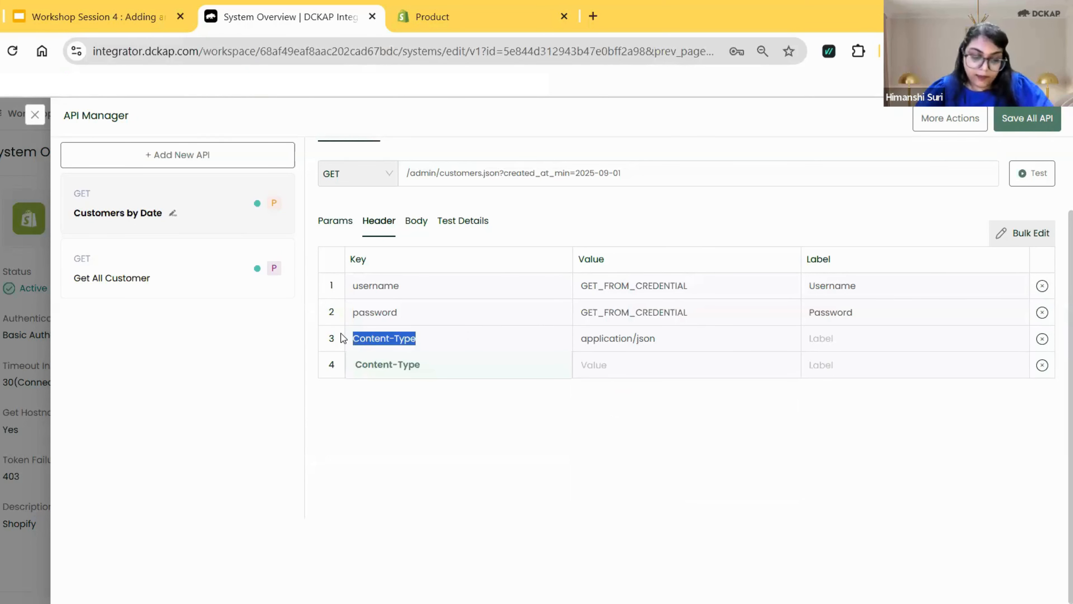
left_click(844, 340)
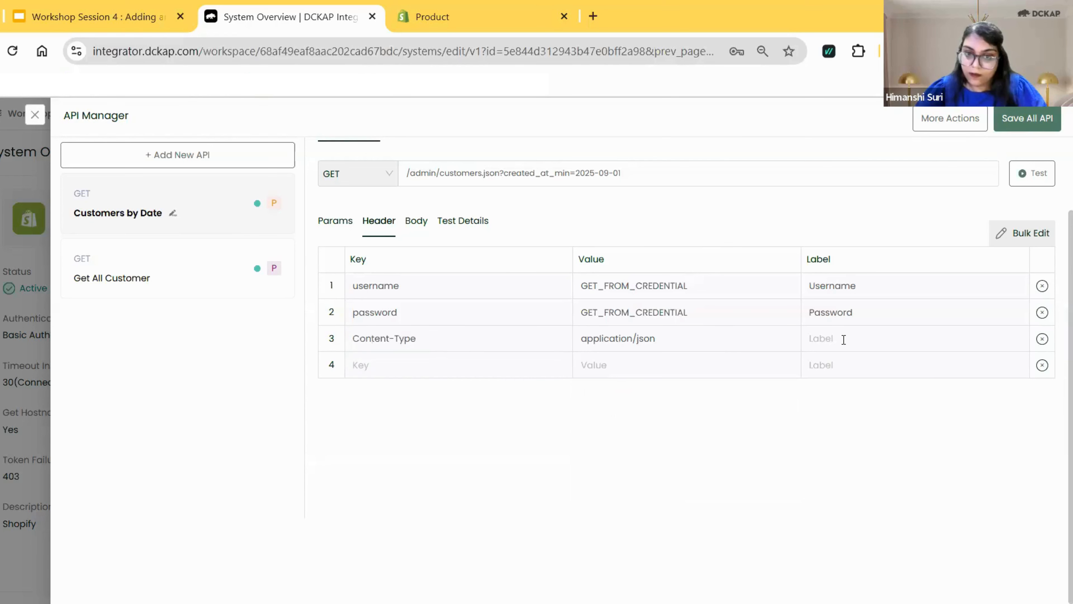
key("ctrl+v")
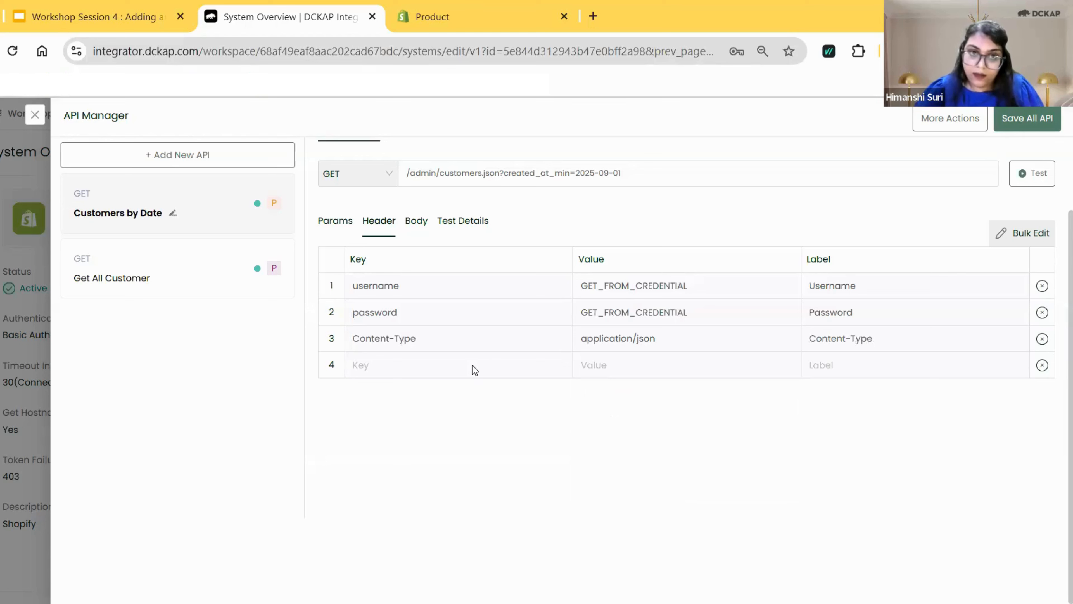
Add an Accept header with the value application/json and the label Accept.
left_click(472, 368)
left_click(466, 394)
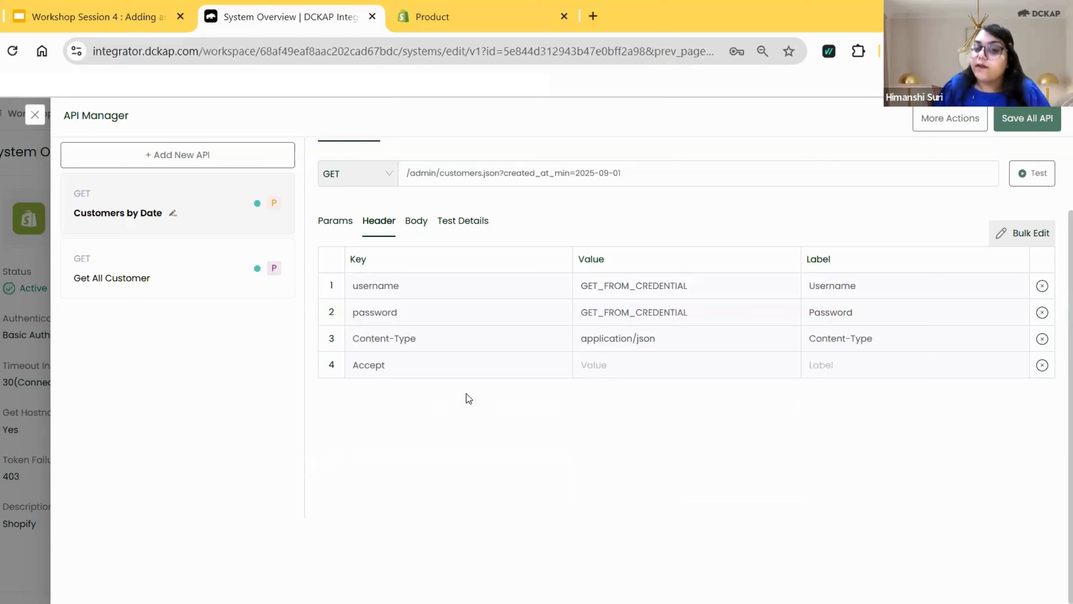
left_click(608, 366)
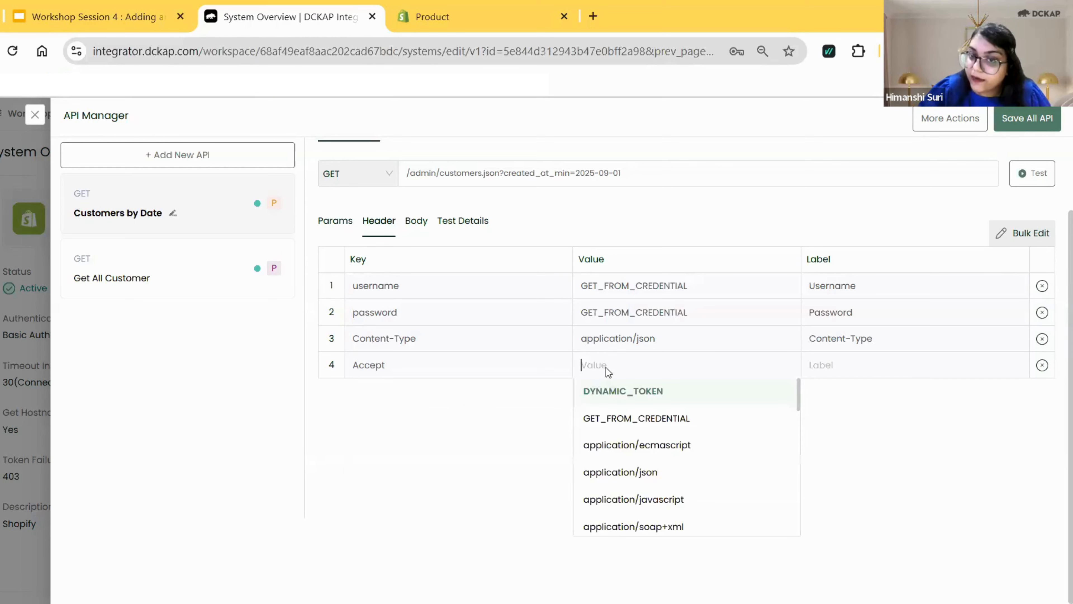
left_click(628, 476)
left_click_drag(386, 366, 349, 364)
key("ctrl+c")
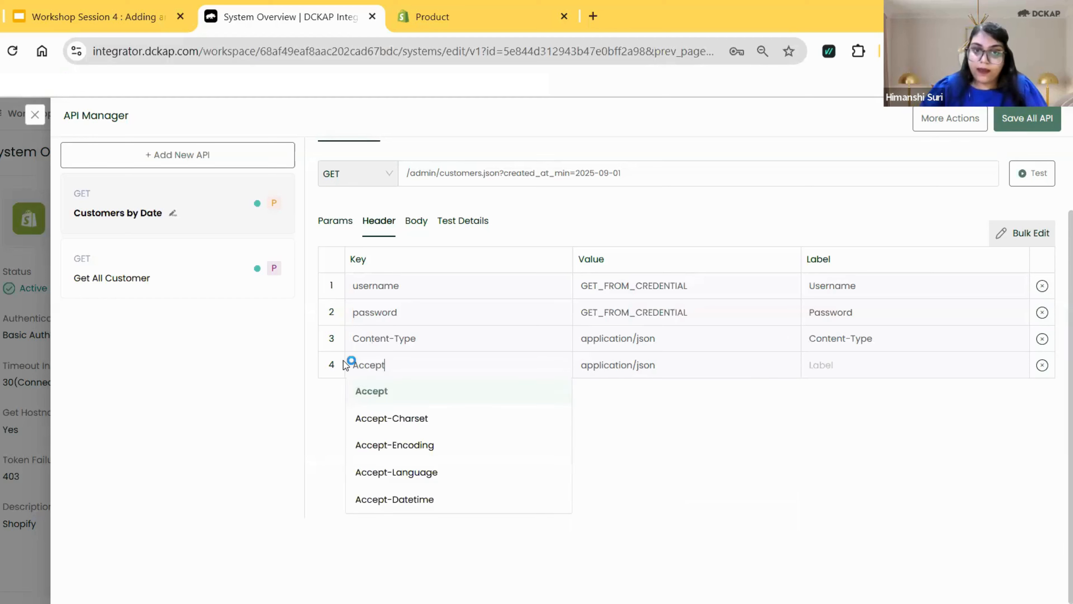
left_click(862, 366)
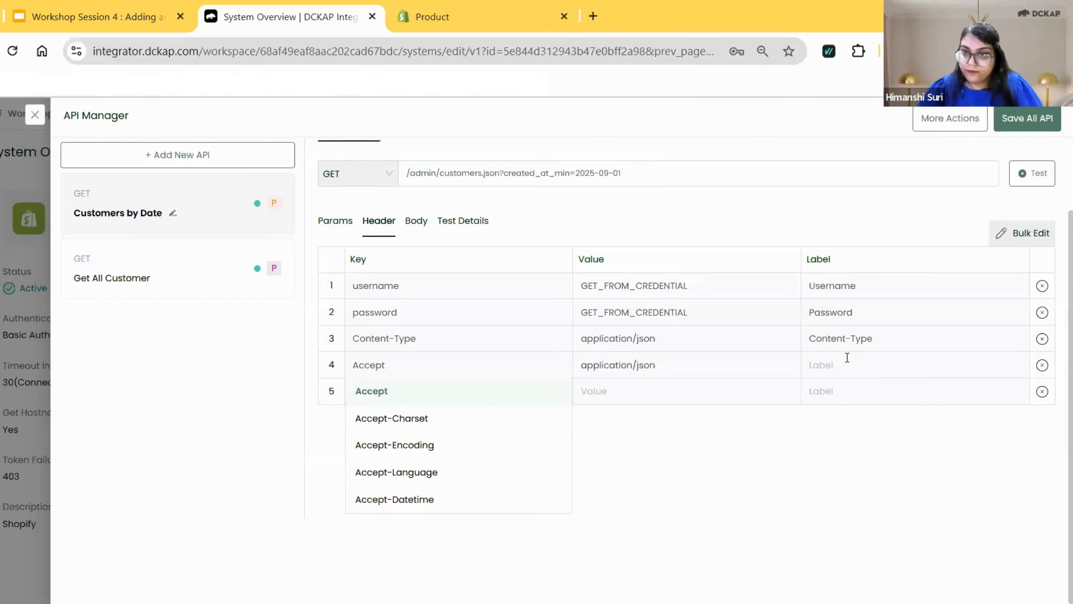
key("ctrl+v")
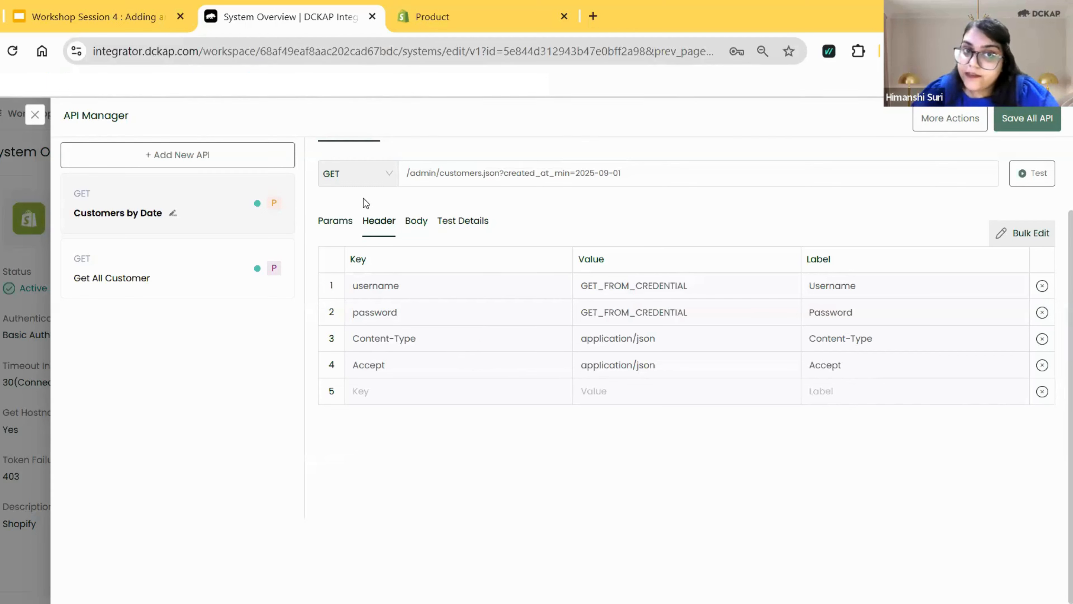
Test the Customers by Date API using the saved Shopify credentials.
left_click(417, 224)
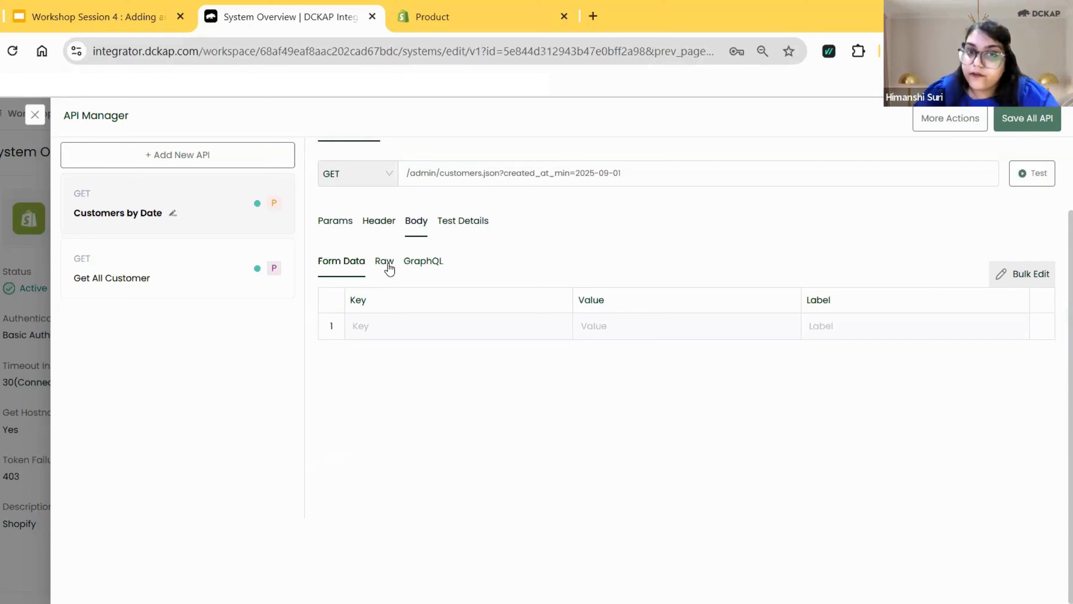
left_click(466, 220)
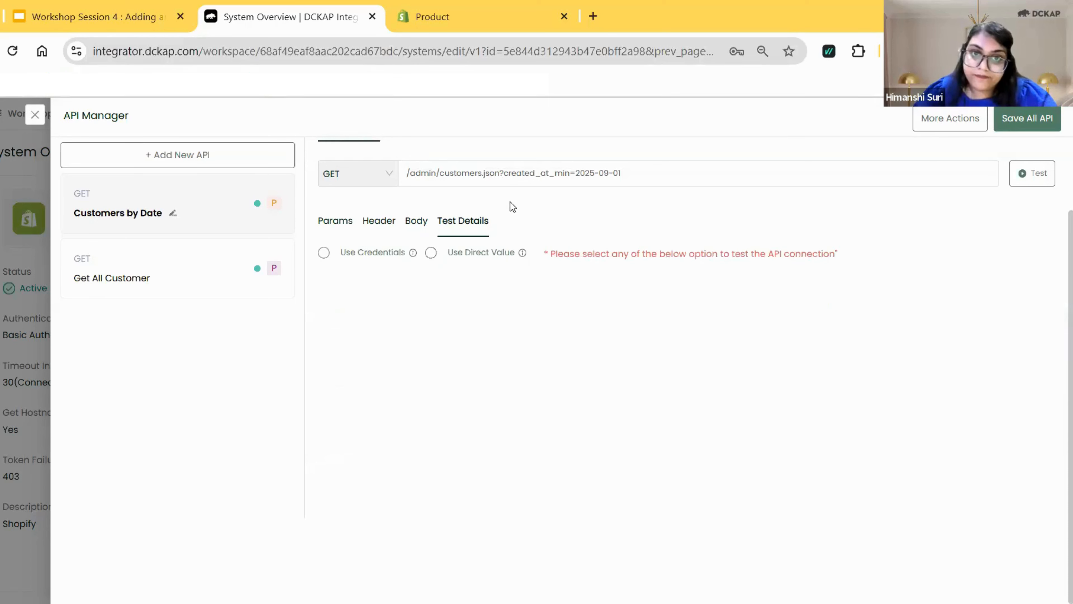
left_click(325, 253)
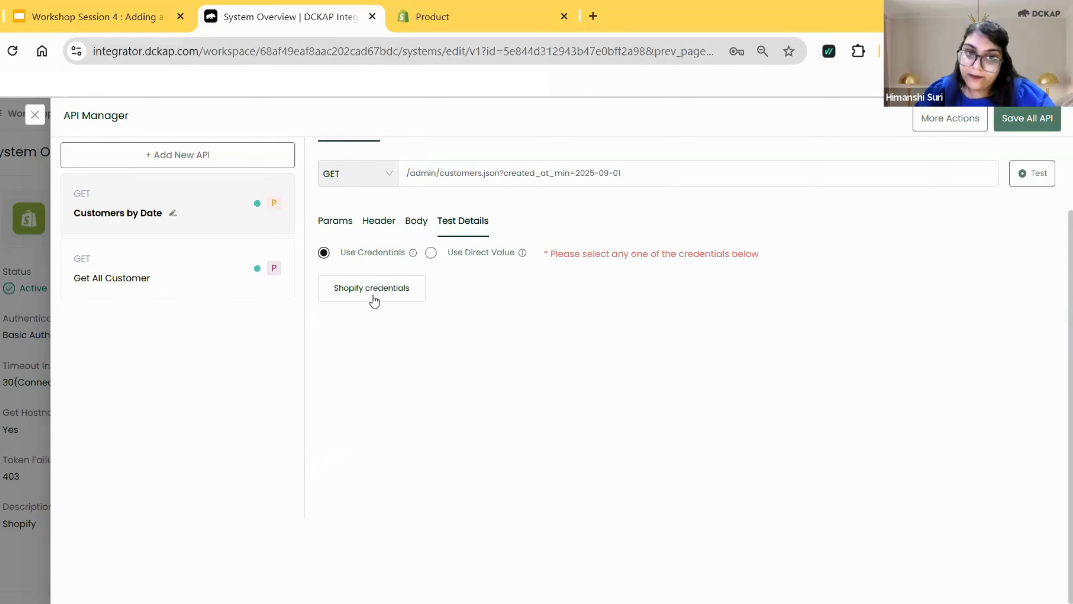
left_click(374, 292)
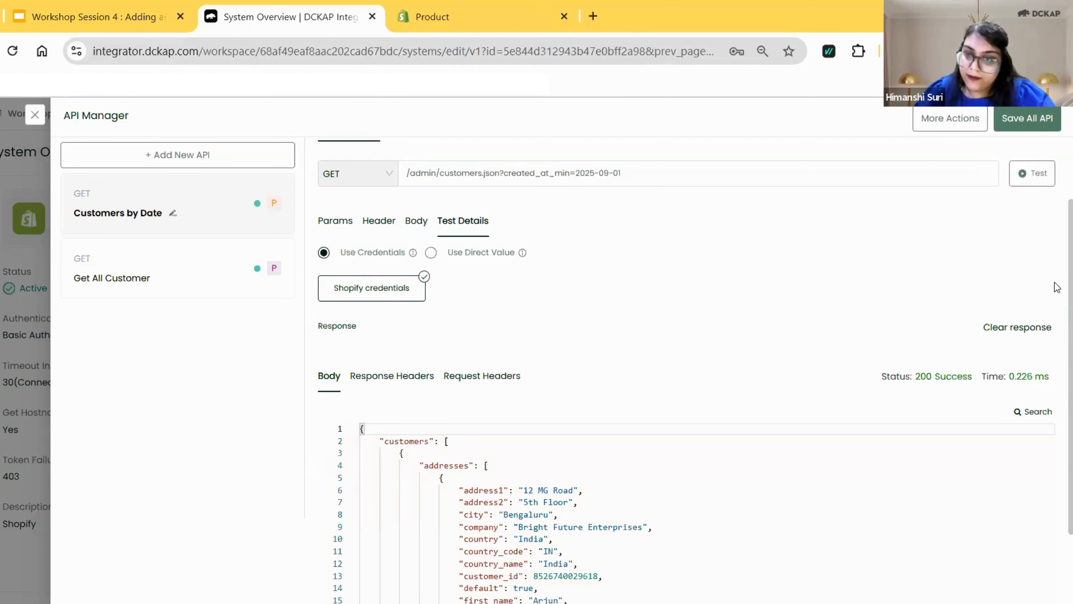
Examine the created_at dates in the Customers by Date response against the minimum date in the request.
scroll(1059, 338, "down", 2)
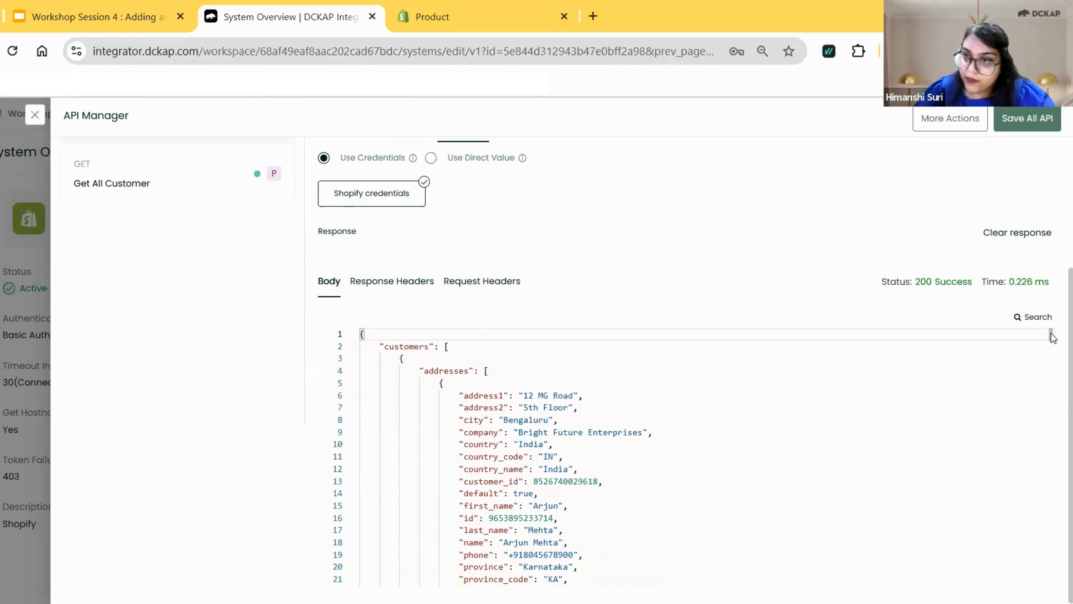
scroll(1052, 336, "down", 3)
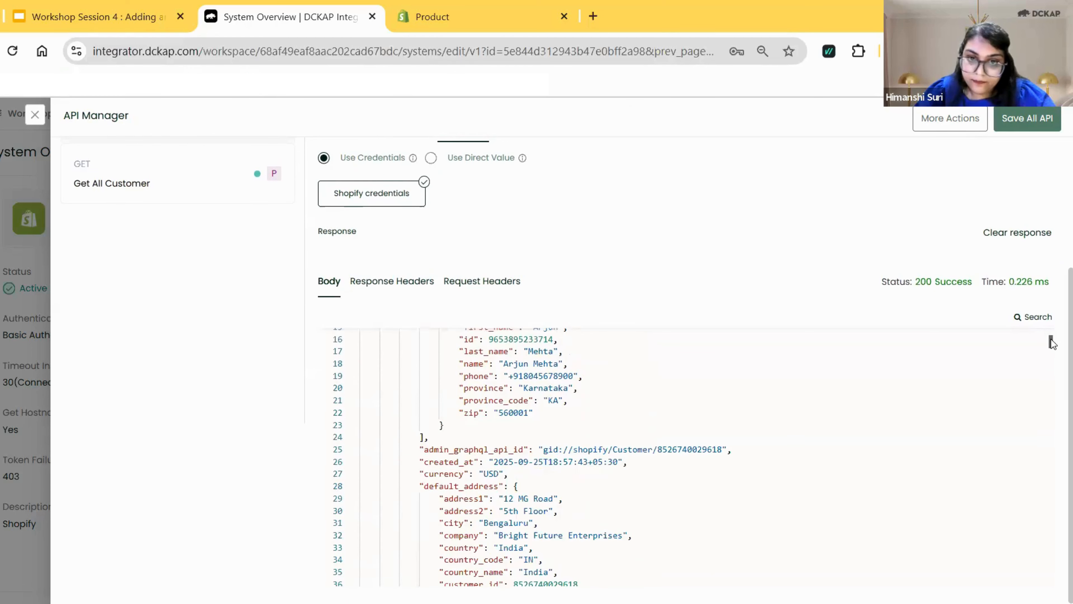
scroll(1052, 338, "up", 2)
scroll(1052, 338, "up", 1)
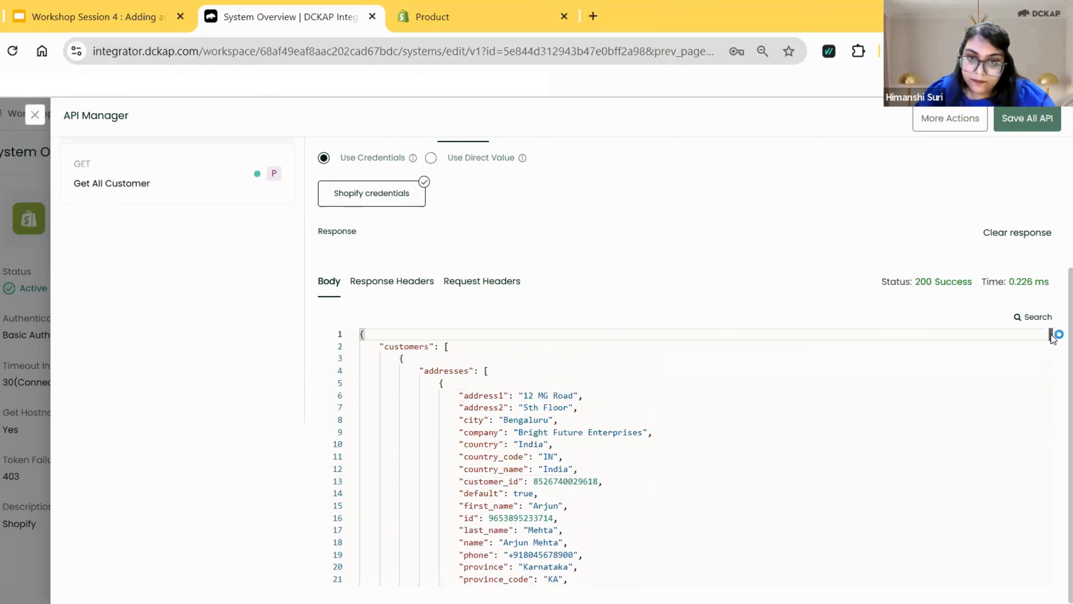
scroll(1052, 339, "down", 2)
scroll(1052, 342, "down", 3)
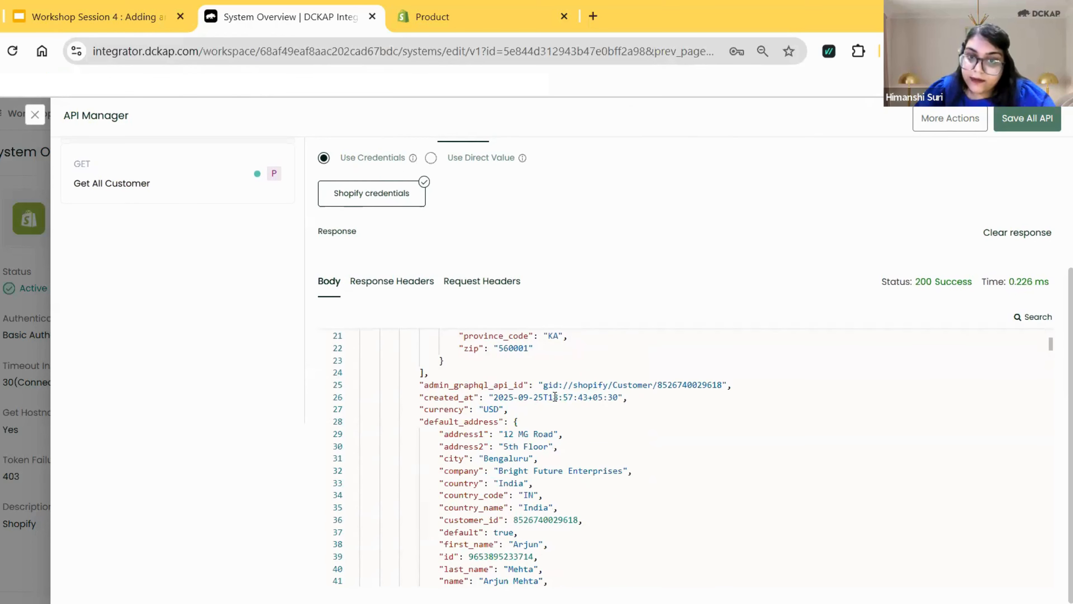
left_click(544, 397)
left_click_drag(523, 395, 490, 397)
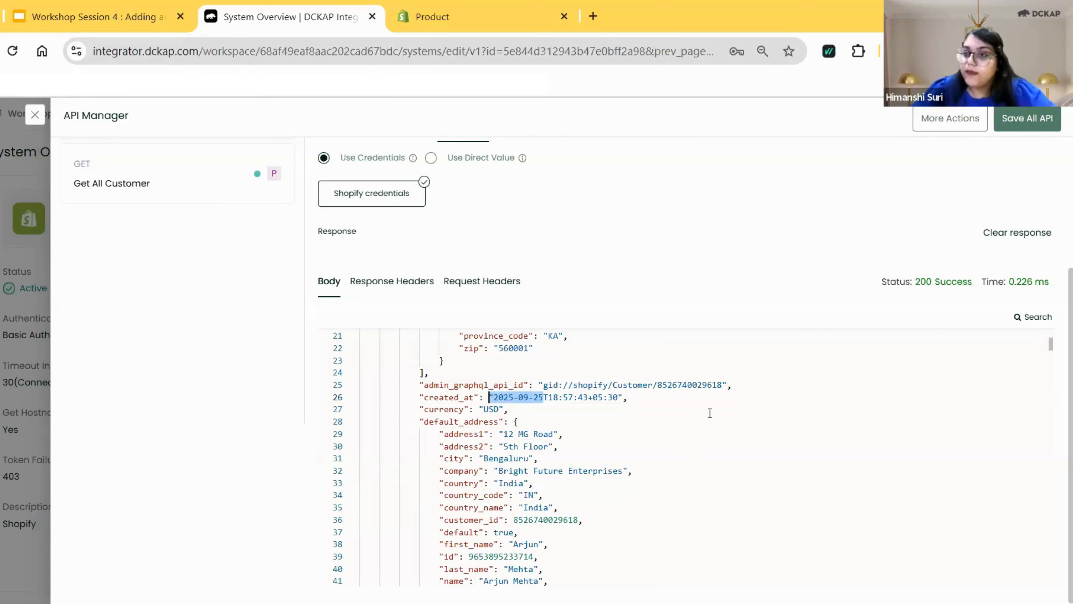
Add a new API and name it Product Count.
scroll(1057, 231, "up", 5)
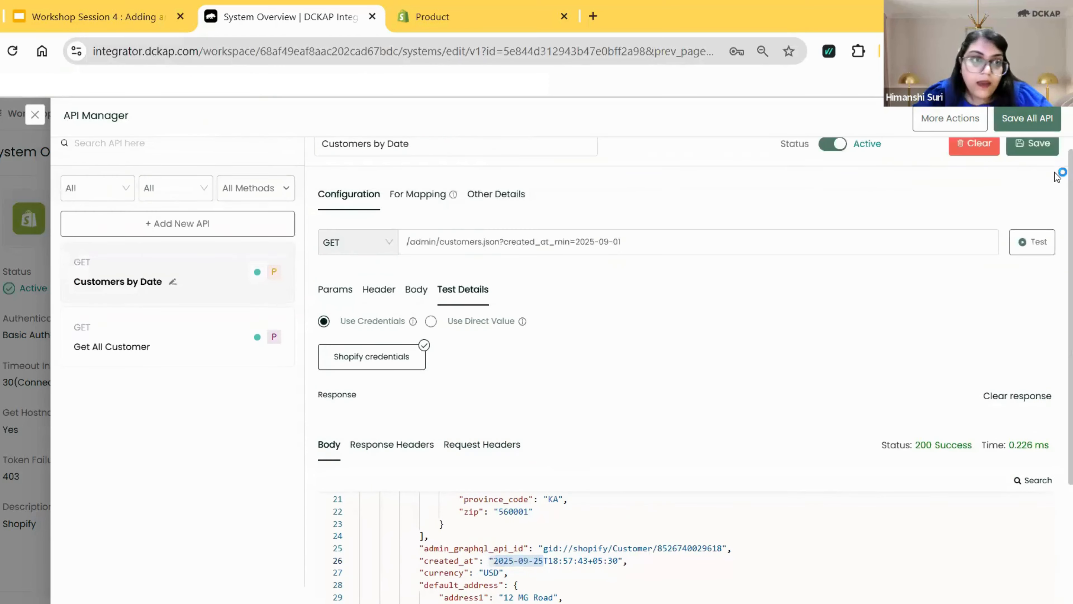
left_click(146, 247)
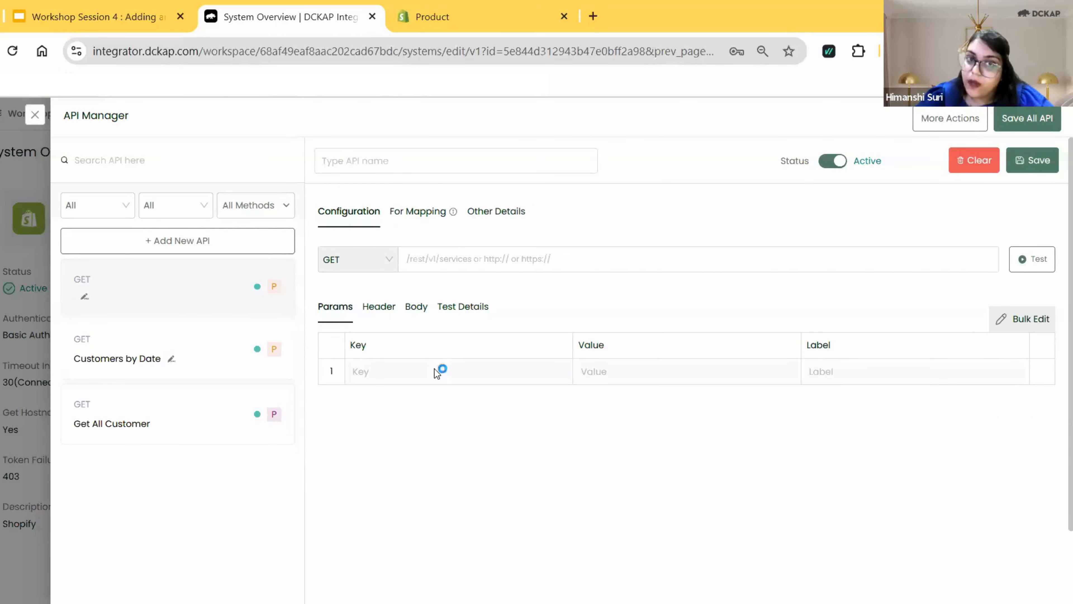
left_click(396, 159)
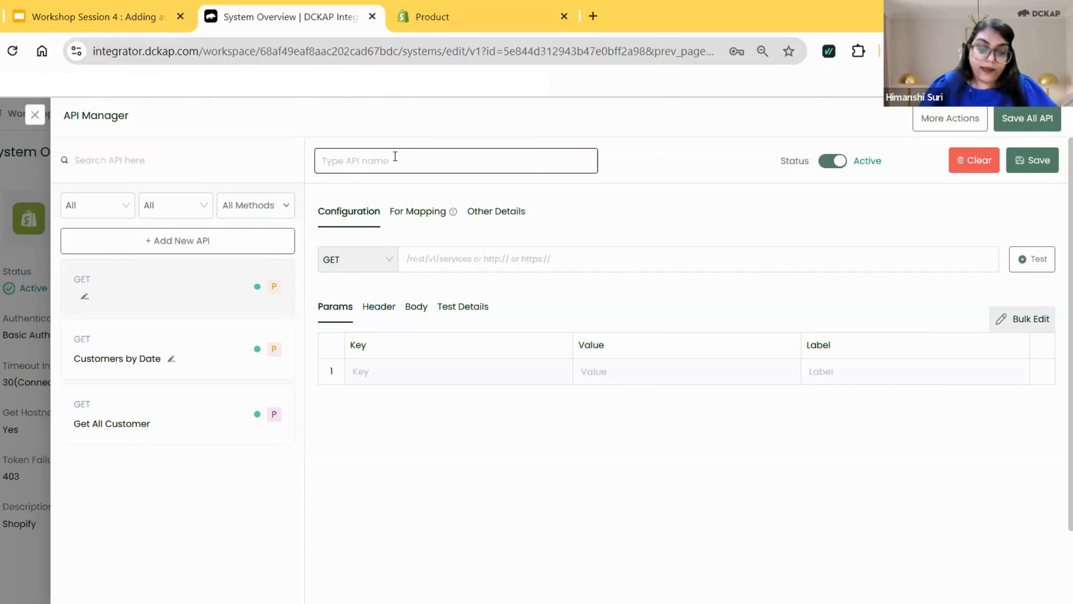
type("Pro")
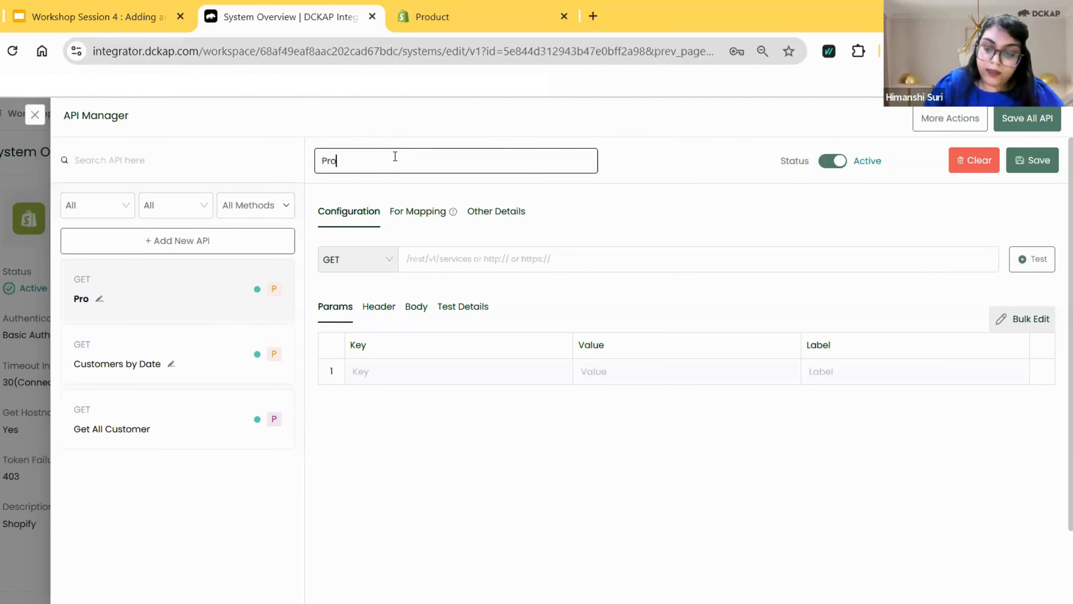
type("t Count")
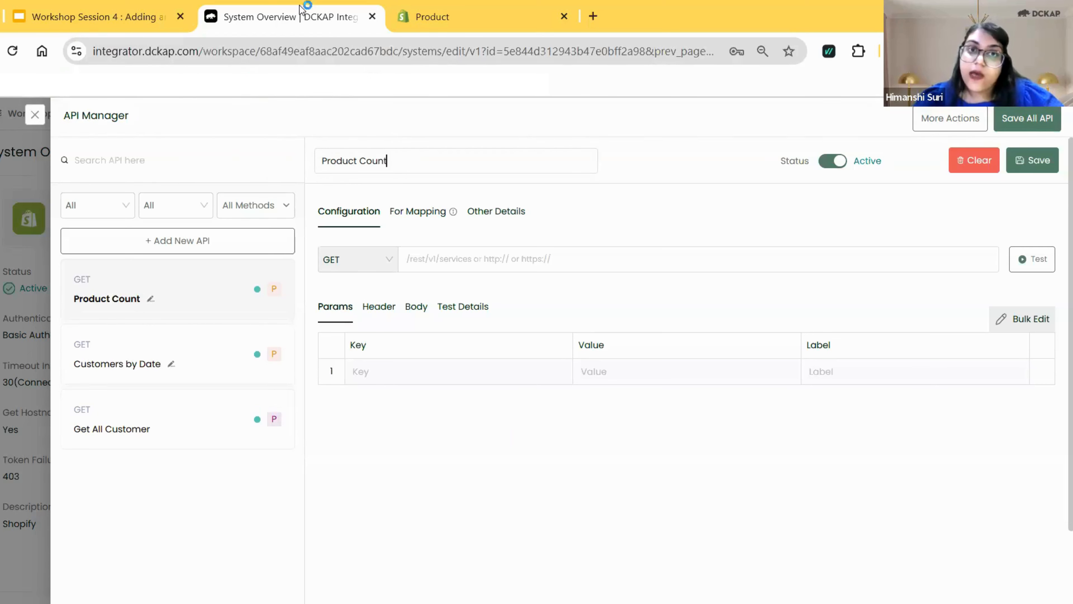
Copy the endpoint for retrieving a single product from the Shopify documentation into the Product Count API's URL.
key("ctrl+Tab")
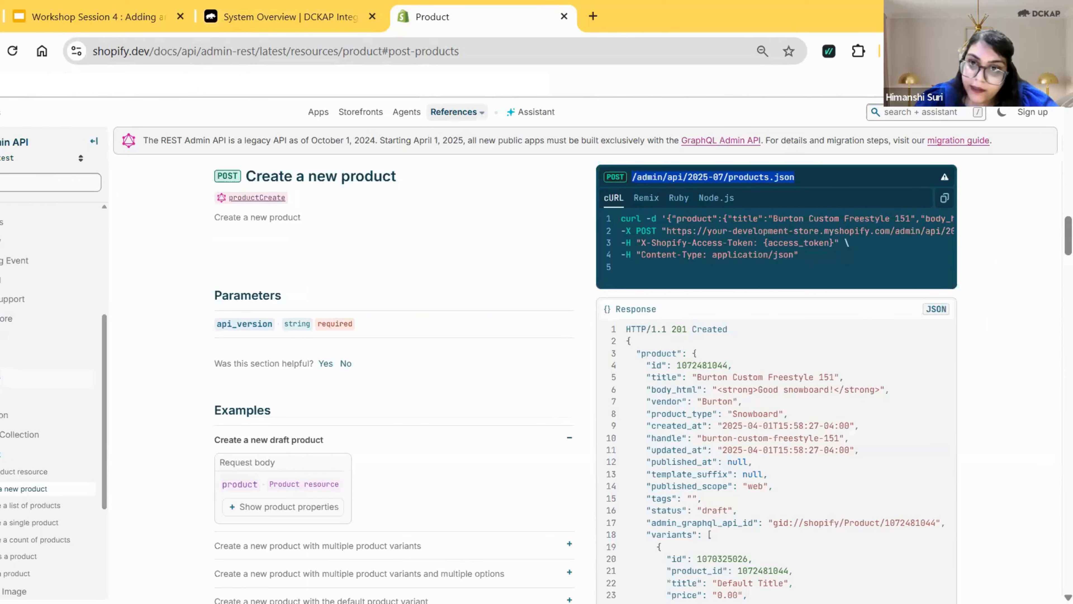
left_click(35, 528)
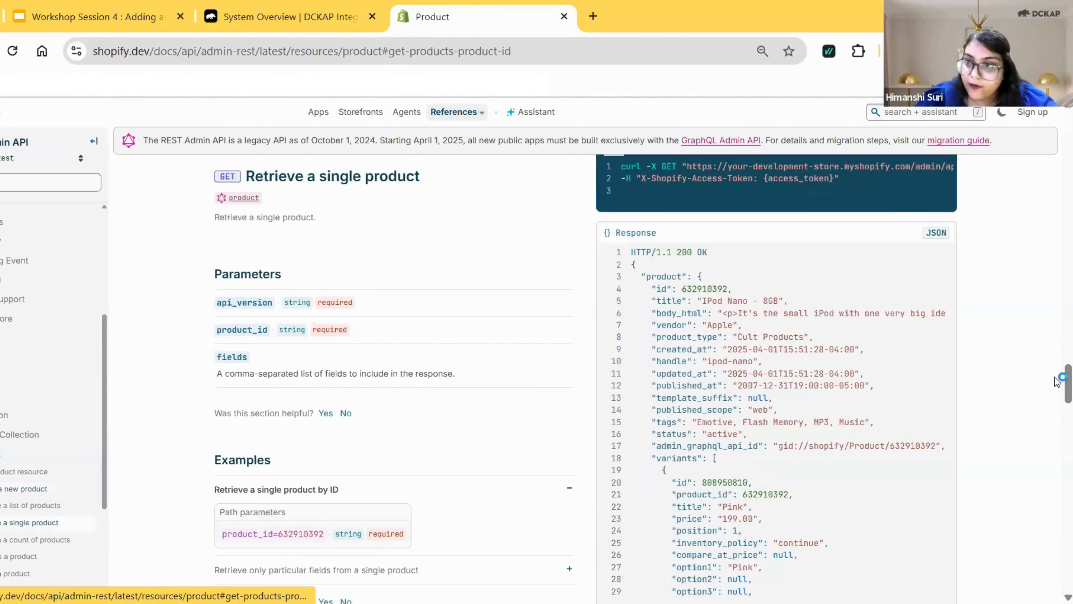
scroll(1056, 381, "up", 1)
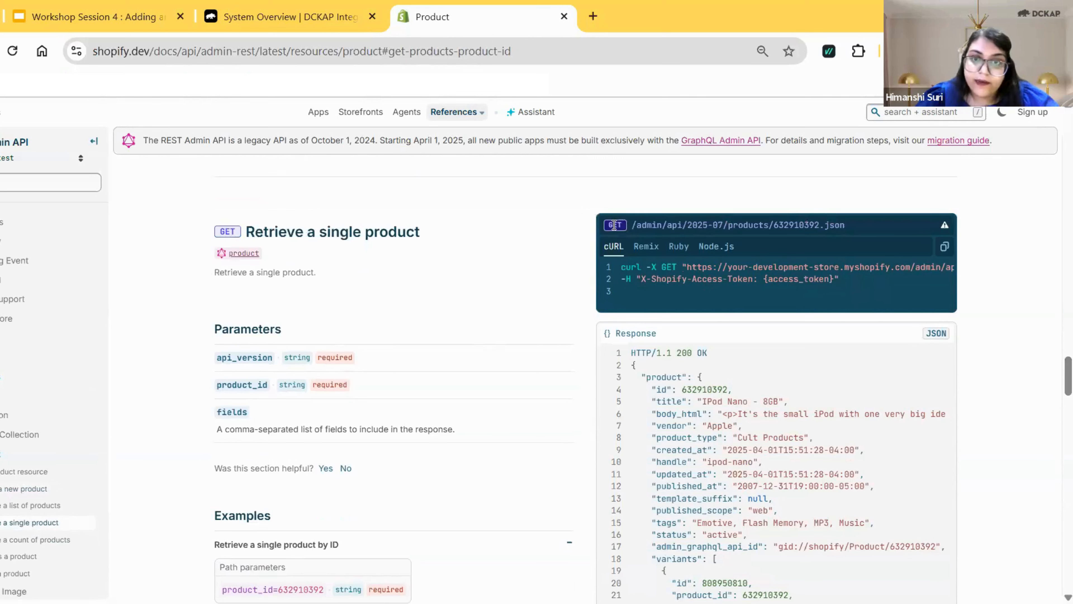
left_click_drag(614, 225, 851, 230)
key("ctrl+c")
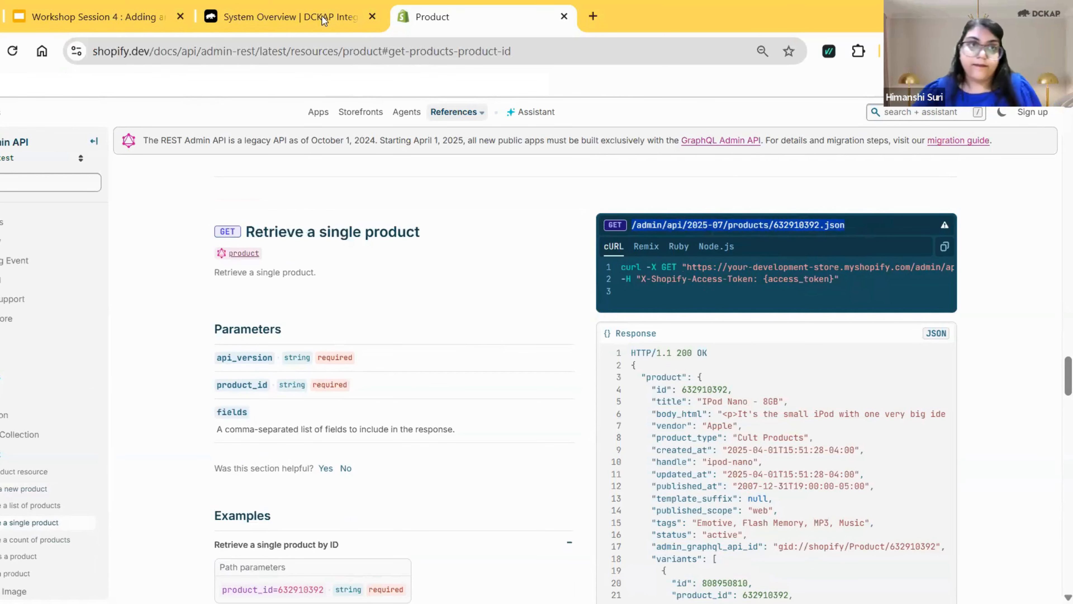
left_click(249, 9)
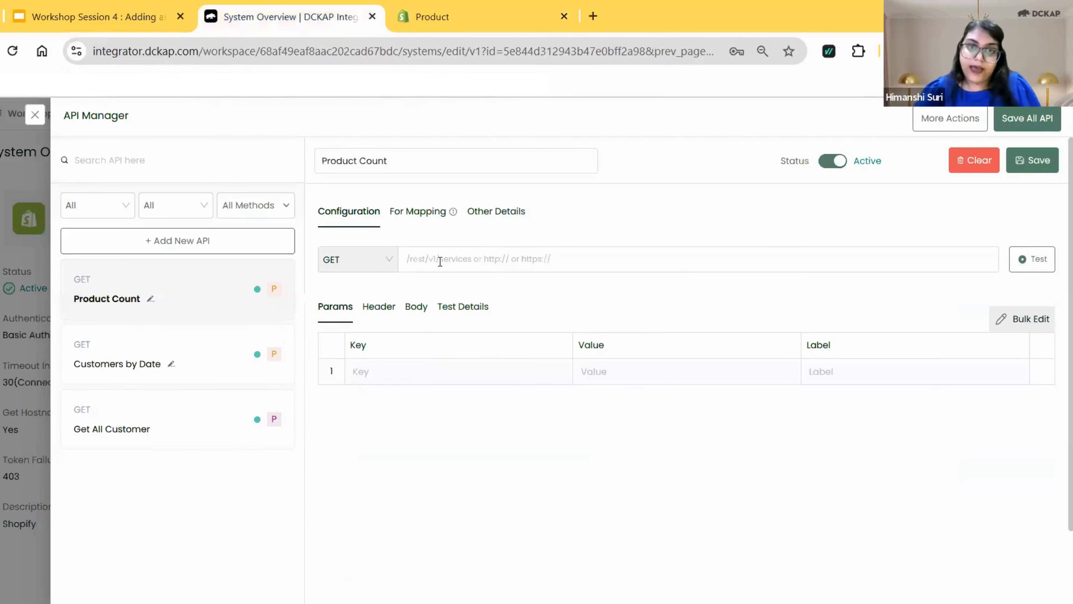
left_click(439, 262)
key("ctrl+v")
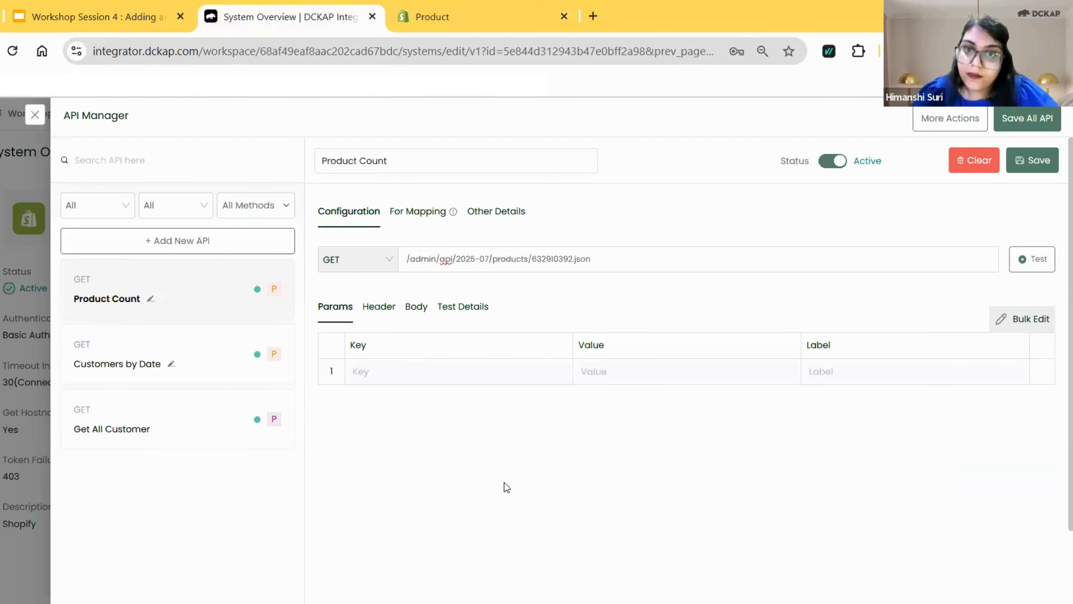
left_click_drag(574, 259, 529, 259)
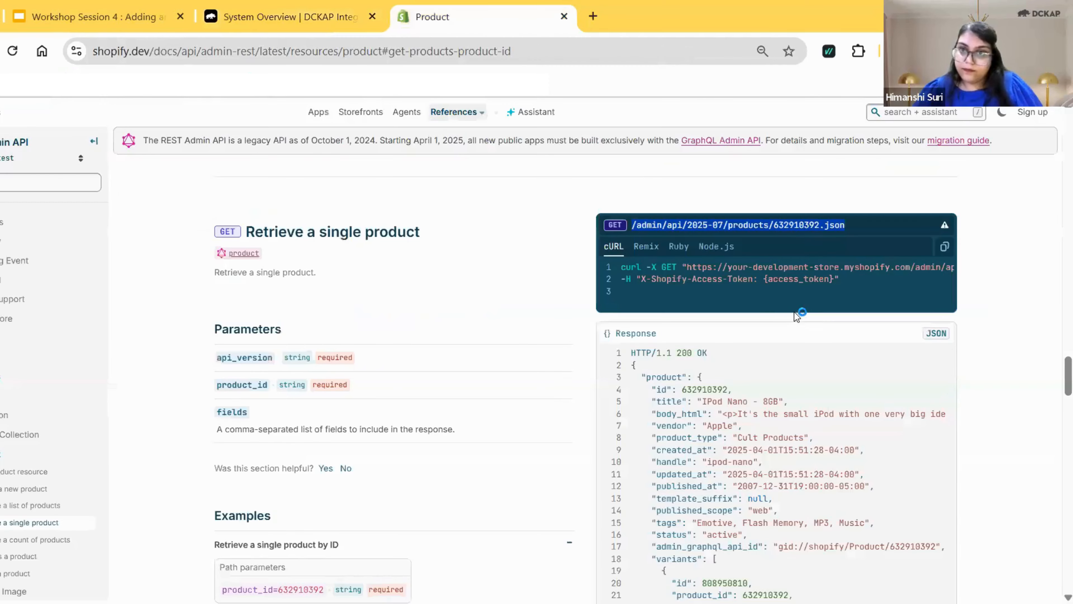
Replace the Product Count API's URL with the product count endpoint from the Shopify documentation, /admin/api/2025-07/products/count.json.
left_click(433, 17)
left_click_drag(1057, 358, 1056, 422)
scroll(1056, 422, "up", 1)
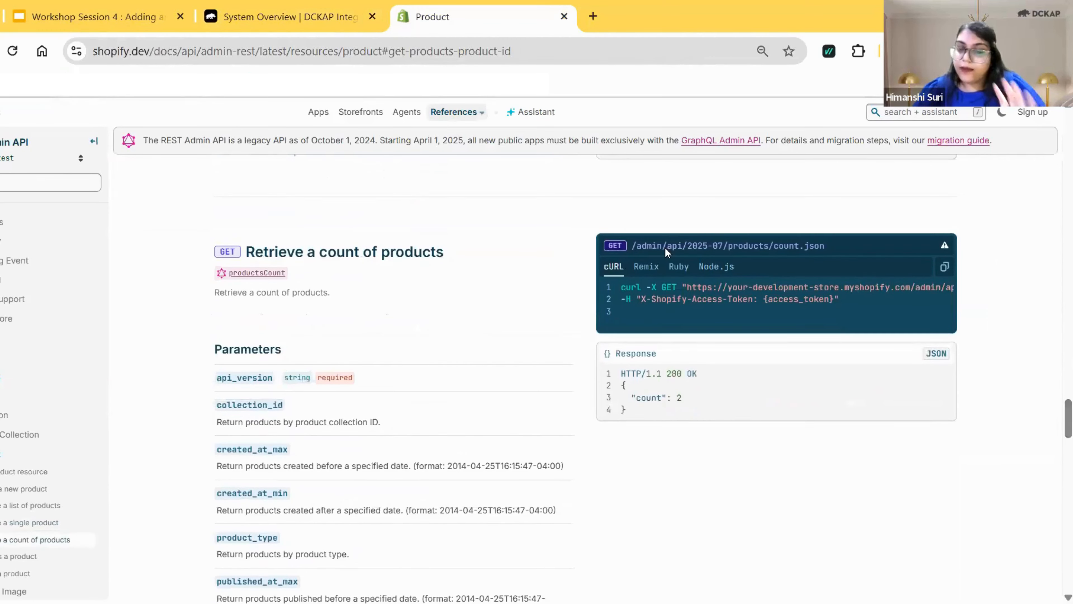
left_click_drag(1060, 419, 1060, 366)
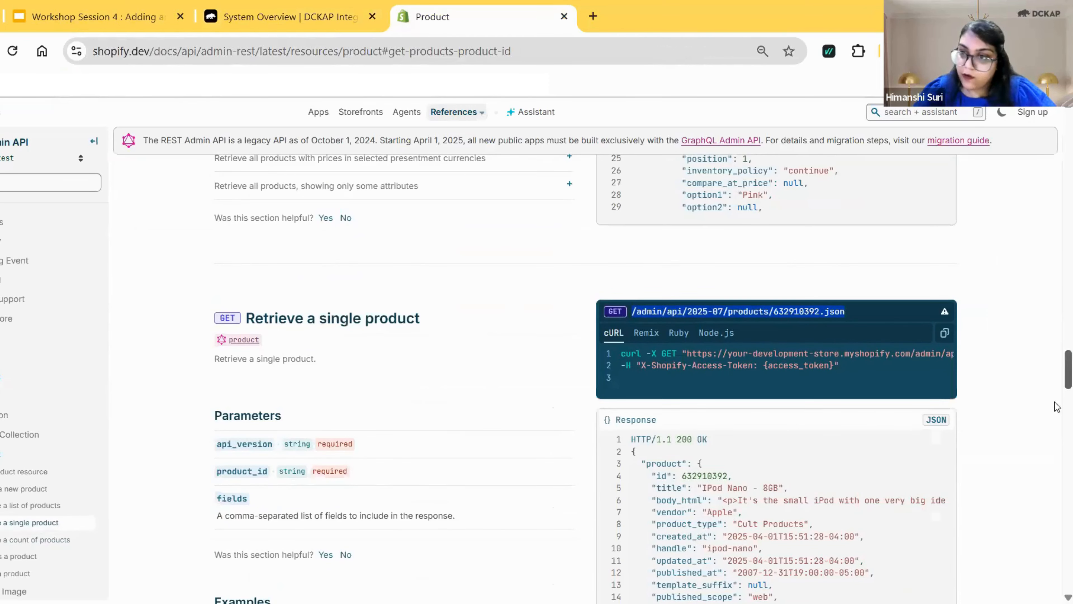
scroll(1056, 418, "down", 6)
scroll(1057, 422, "down", 1)
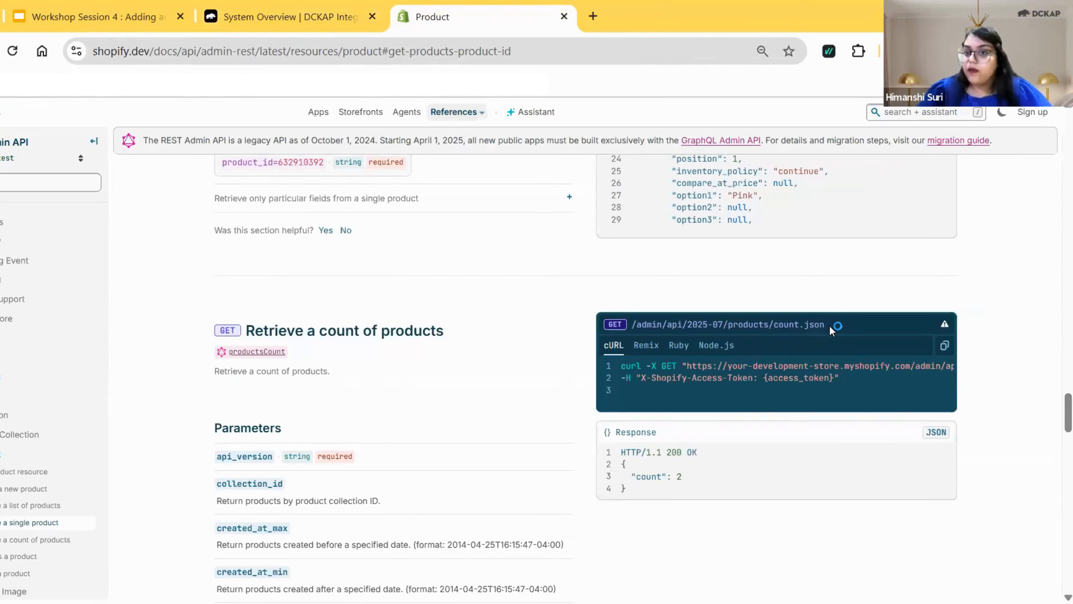
left_click_drag(831, 326, 630, 328)
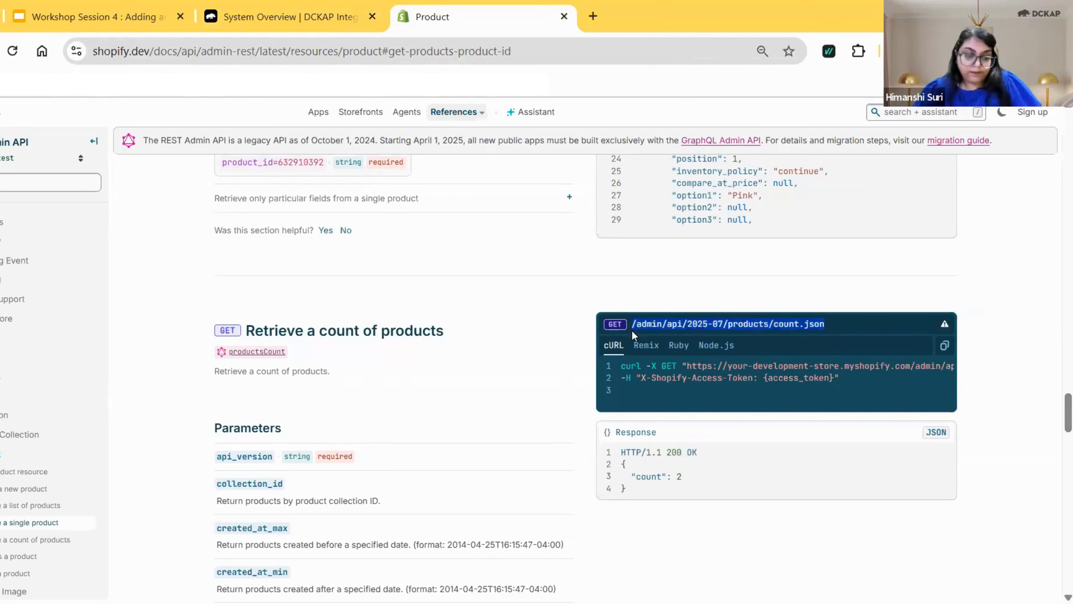
left_click(287, 16)
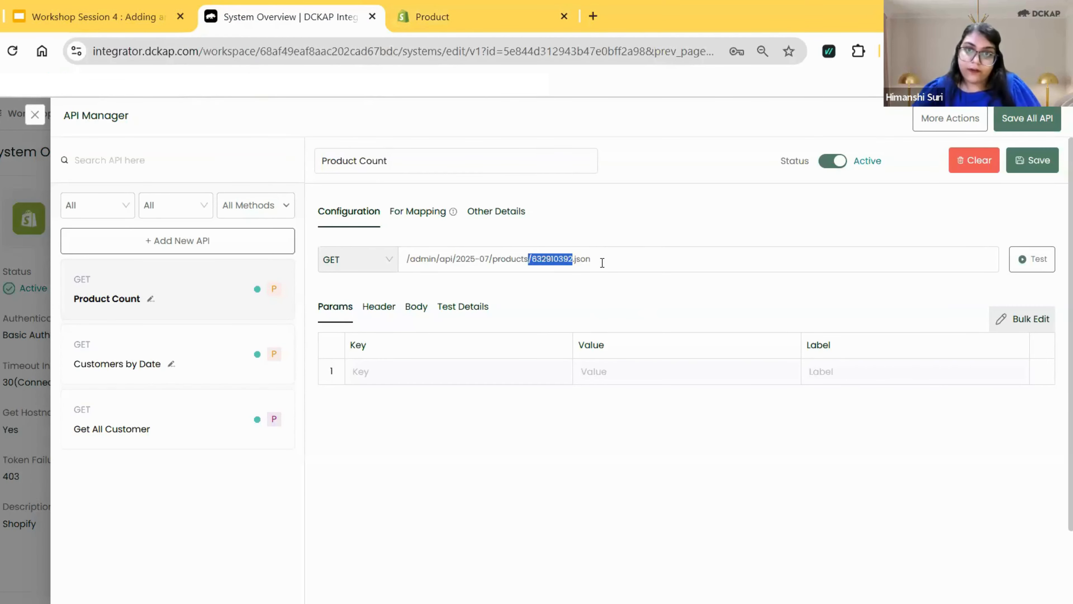
left_click_drag(602, 263, 389, 268)
type("/admin/api/2025-07/products/count.json")
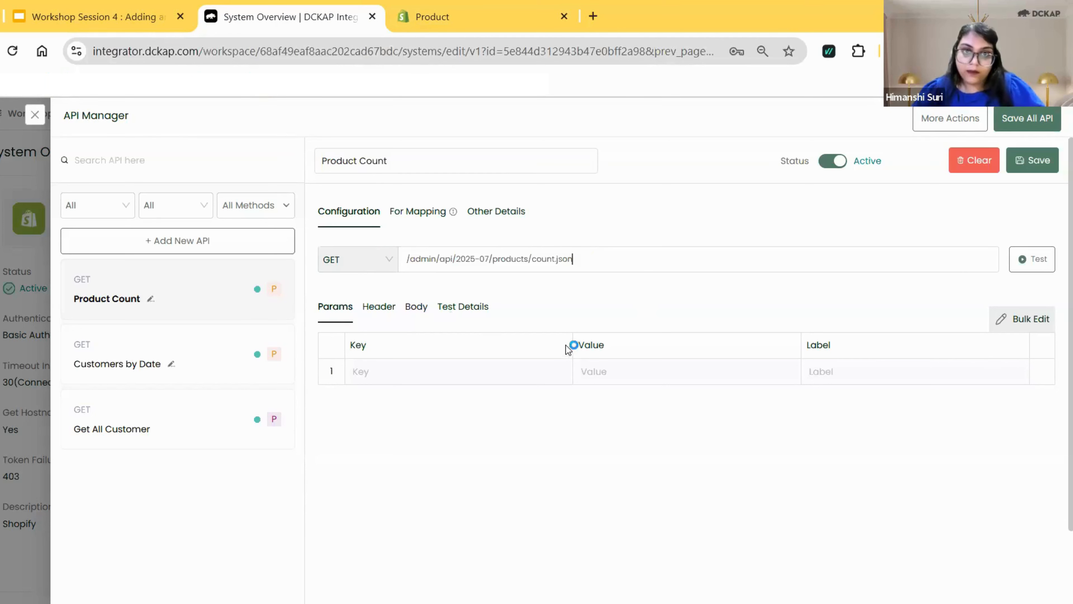
Add a header to Product Count with the key username, the value GET_FROM_CREDENTIAL and the label Username.
left_click(383, 307)
left_click(391, 399)
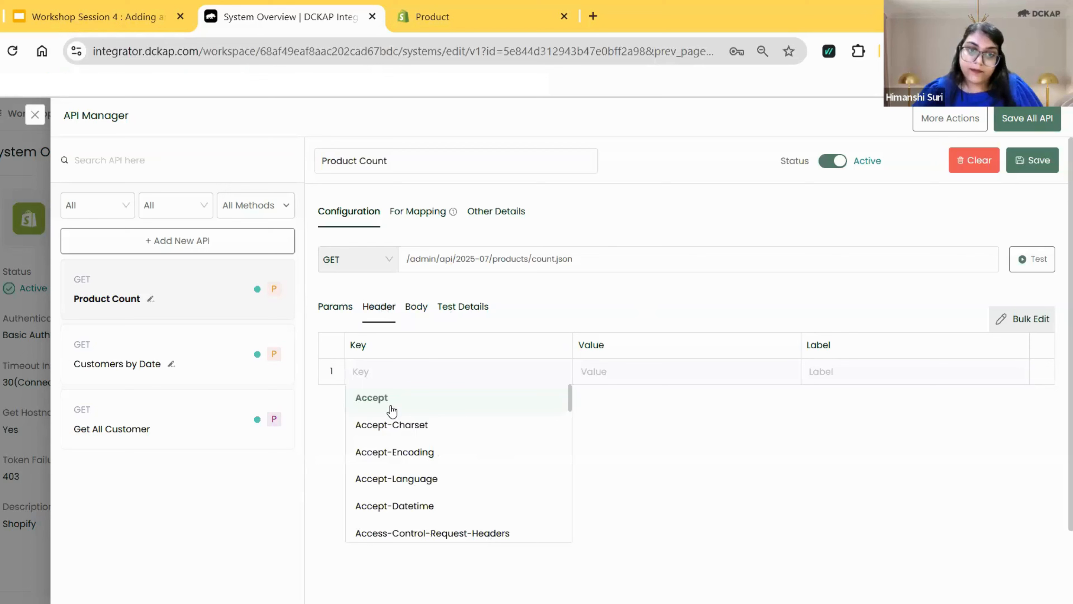
type("username")
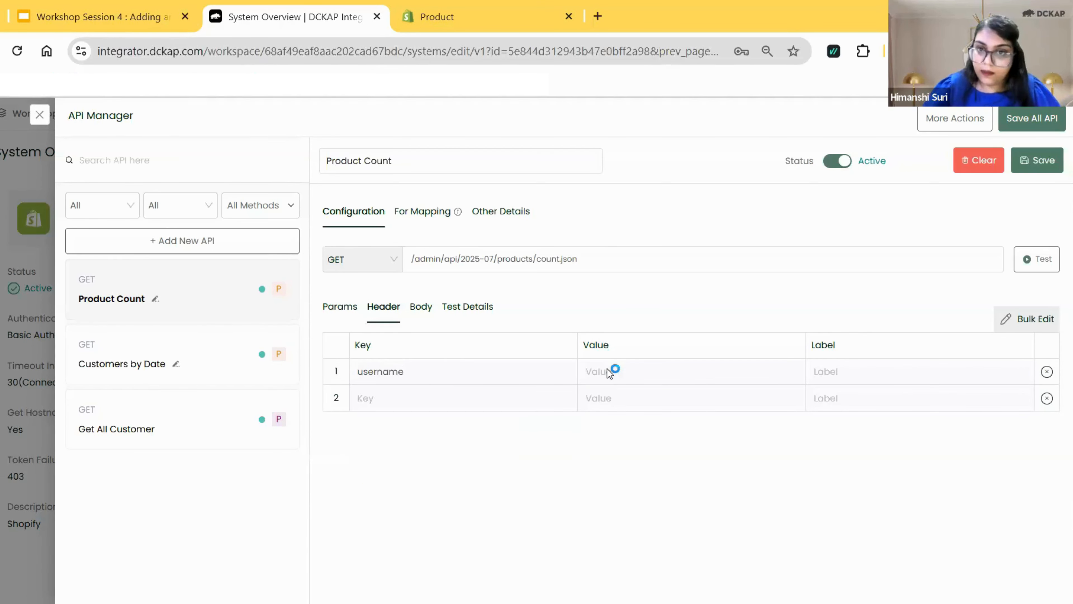
left_click(606, 376)
left_click(683, 423)
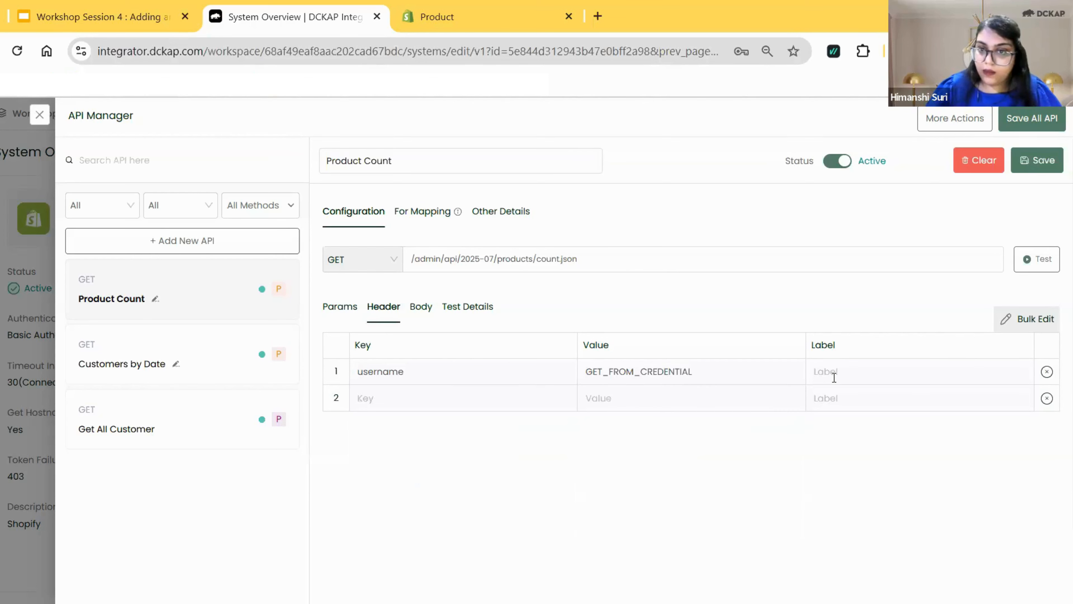
left_click(834, 376)
type("Username")
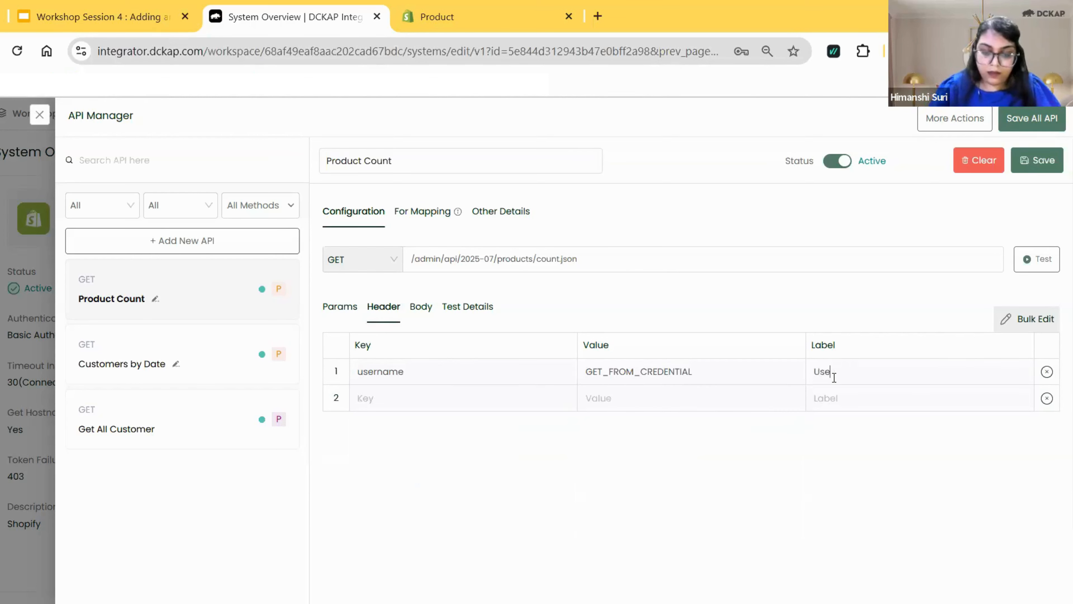
Add a second header to Product Count with the key password, the value GET_FROM_CREDENTIAL and the label Password.
left_click(455, 402)
type("p")
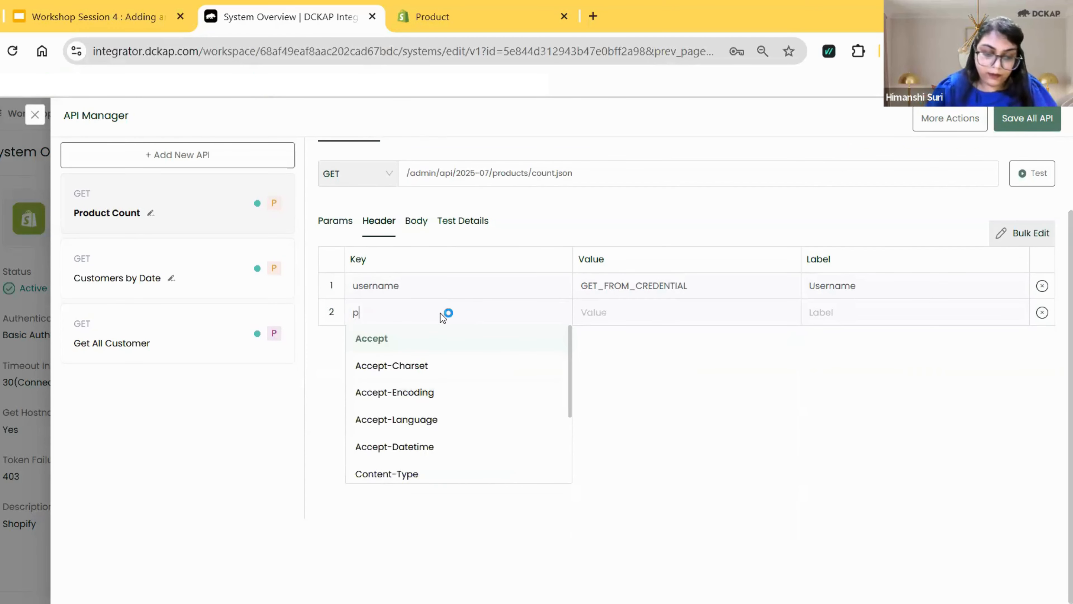
type("assword")
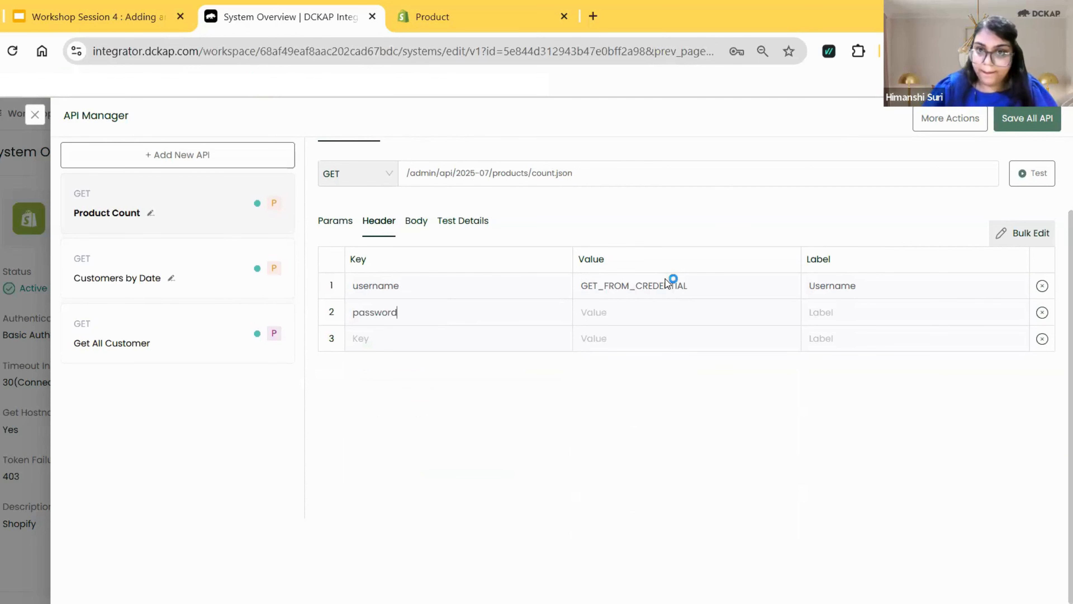
left_click(645, 313)
left_click(776, 369)
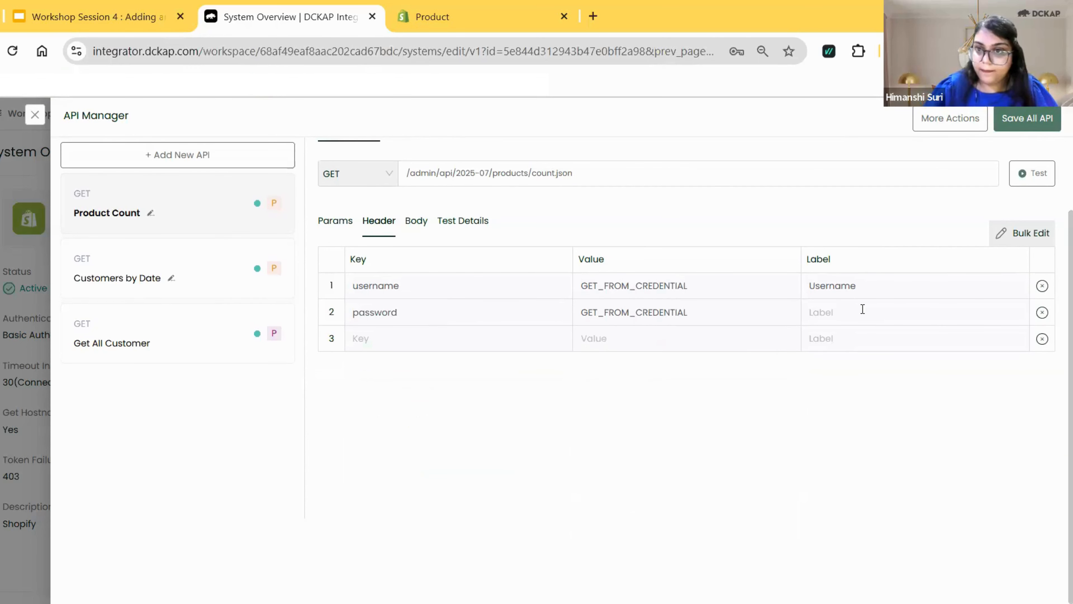
left_click(862, 310)
type("P")
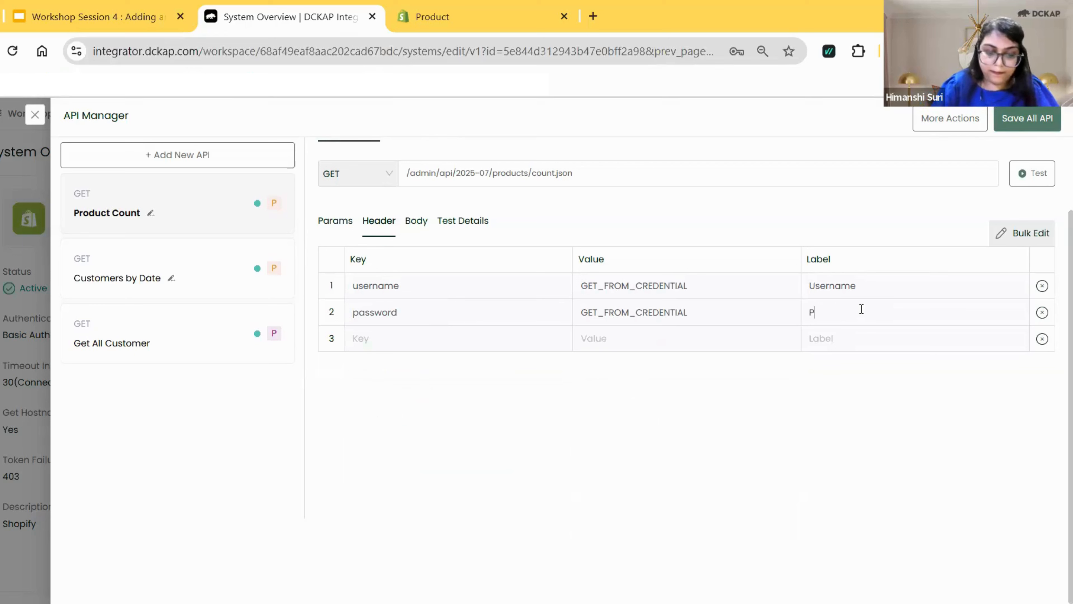
type("assword")
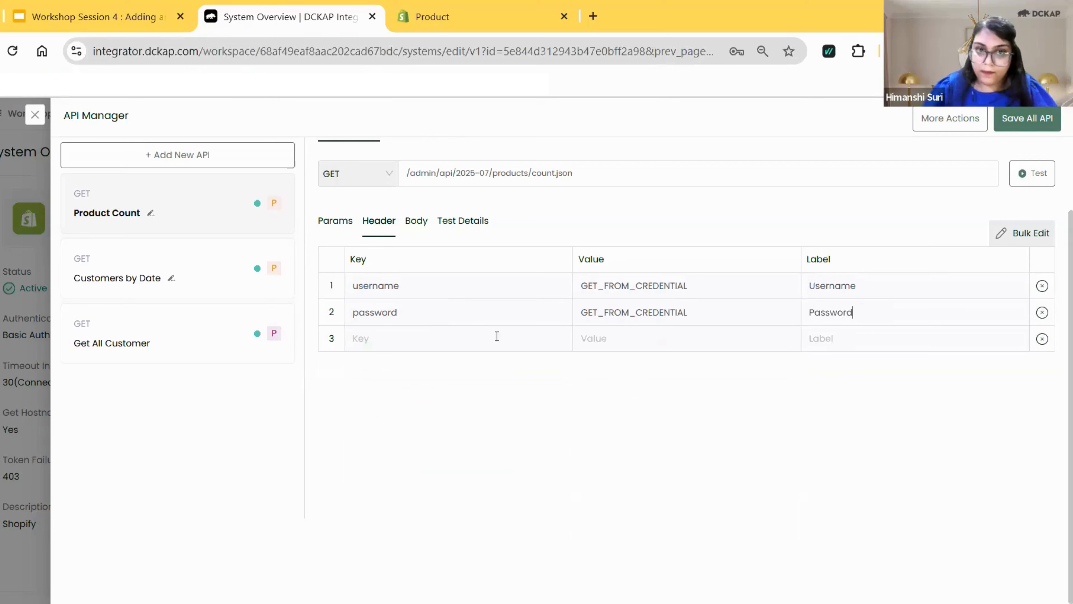
Add a third header to Product Count with the key Content-Type, the value application/json and the label Content-Type.
left_click(404, 344)
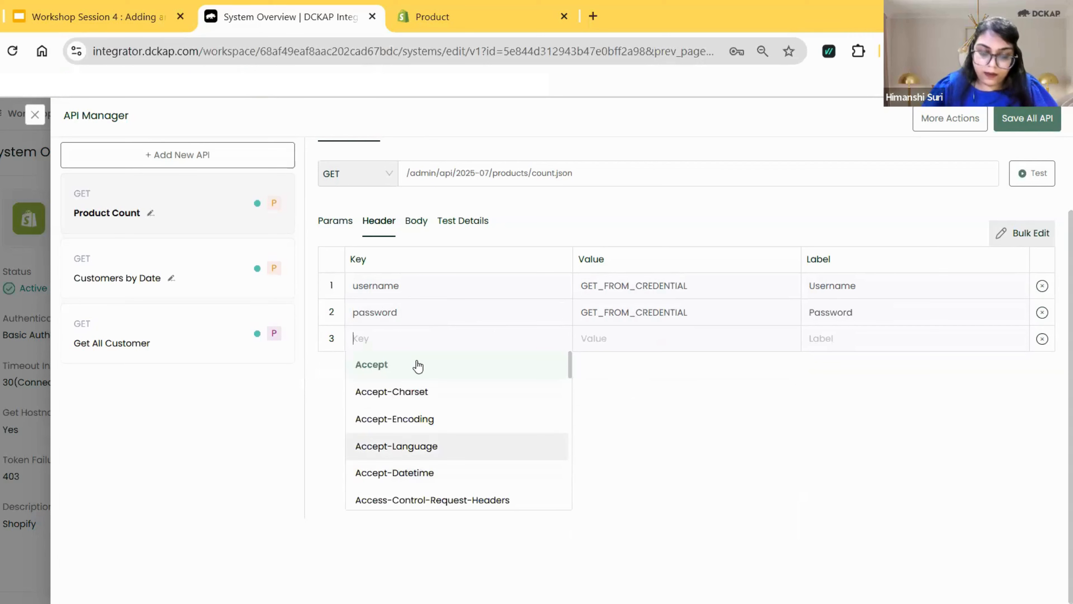
type("conte")
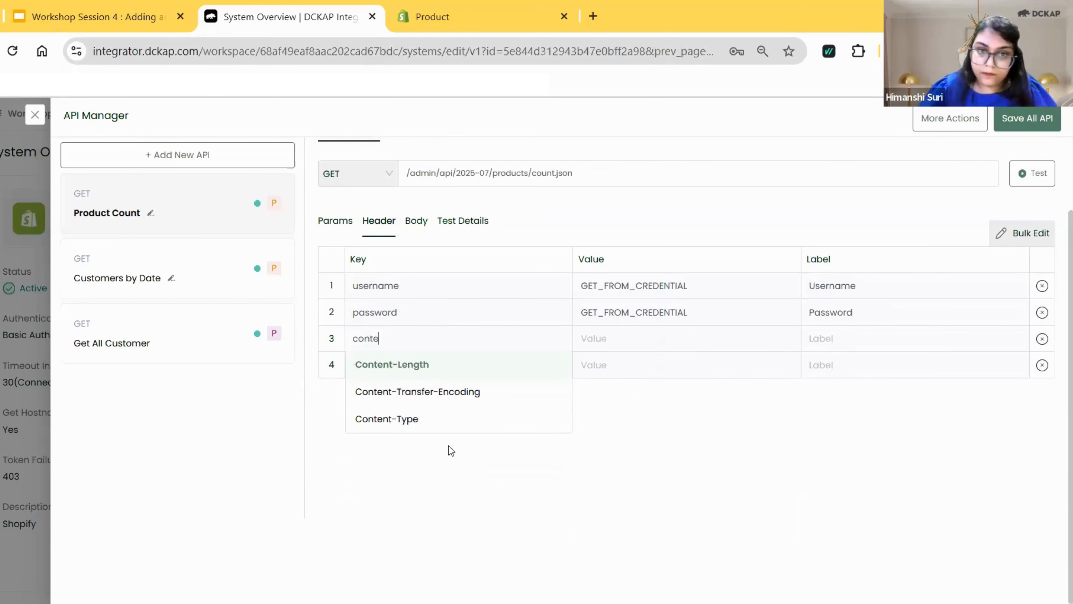
left_click(435, 423)
left_click(687, 349)
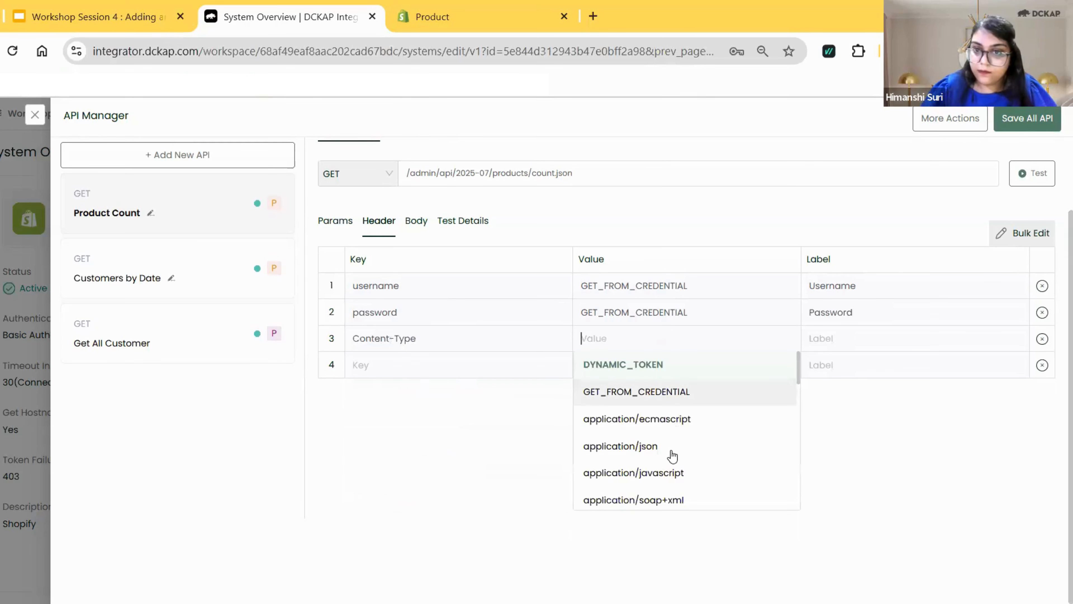
left_click(755, 446)
left_click(861, 338)
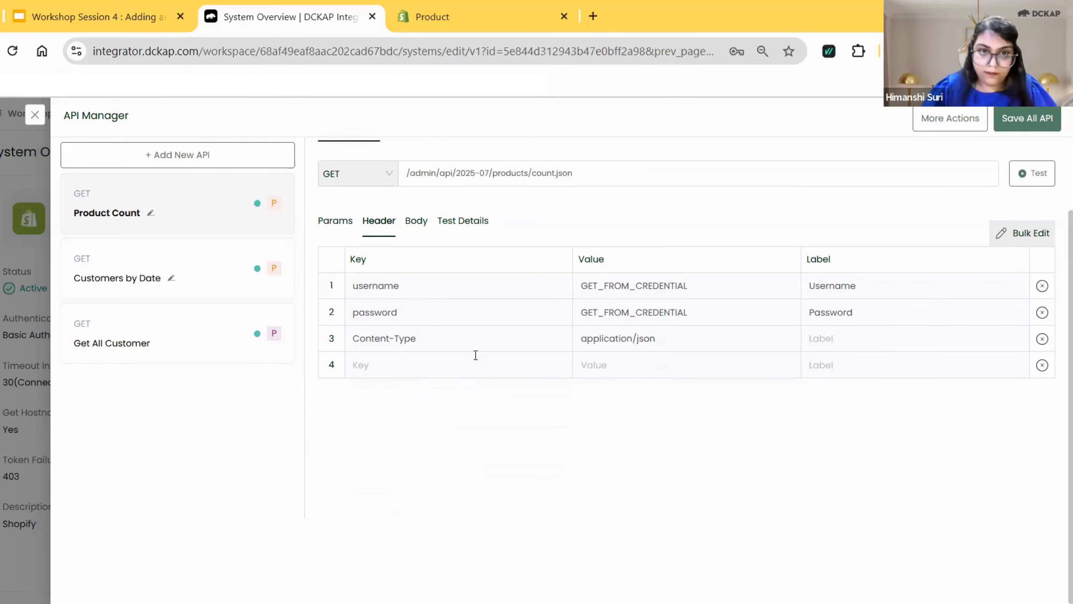
triple_click(390, 338)
key("ctrl+c")
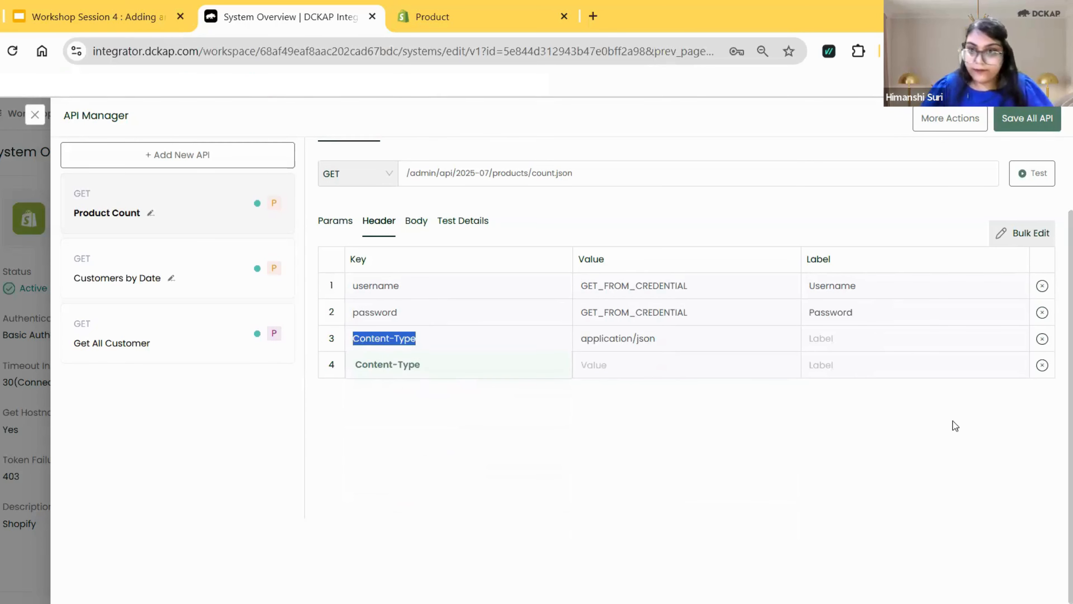
left_click(862, 343)
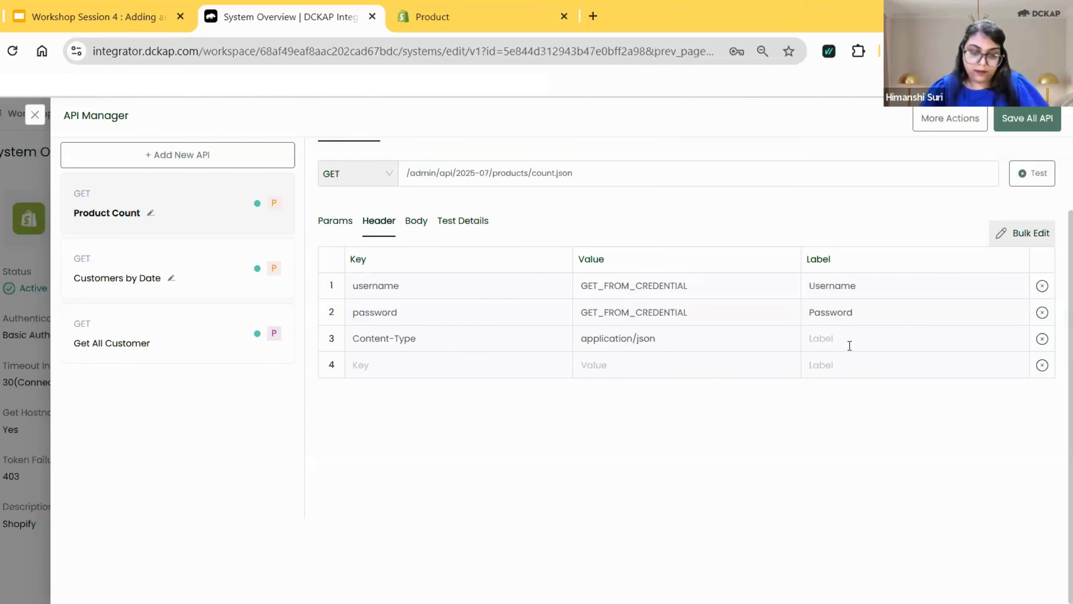
key("ctrl+v")
Add a fourth header to Product Count with the key Accept, the value application/json and the label Accept.
left_click(374, 370)
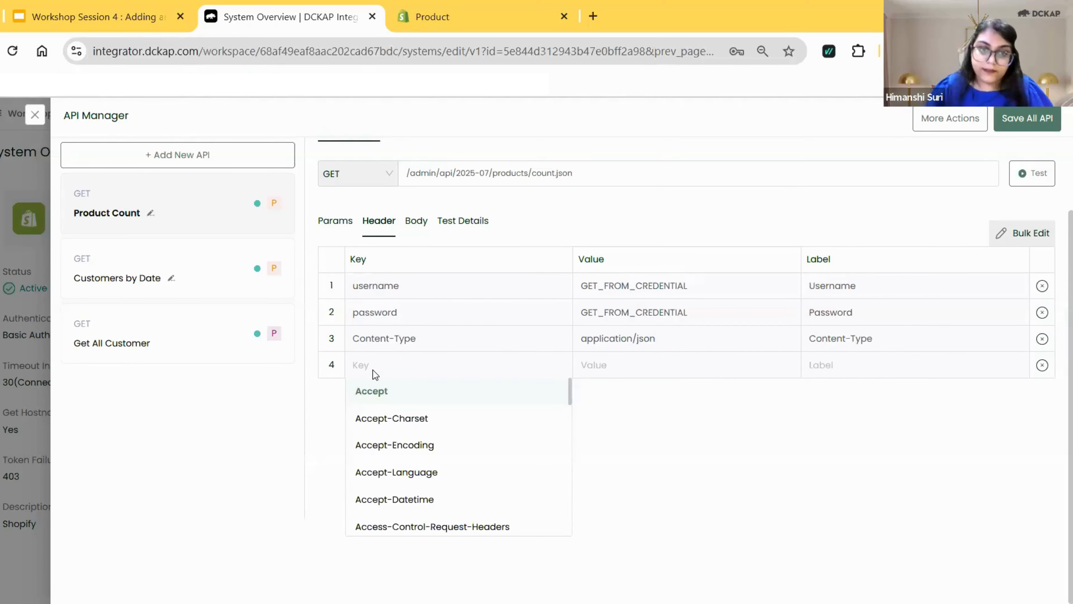
left_click(372, 391)
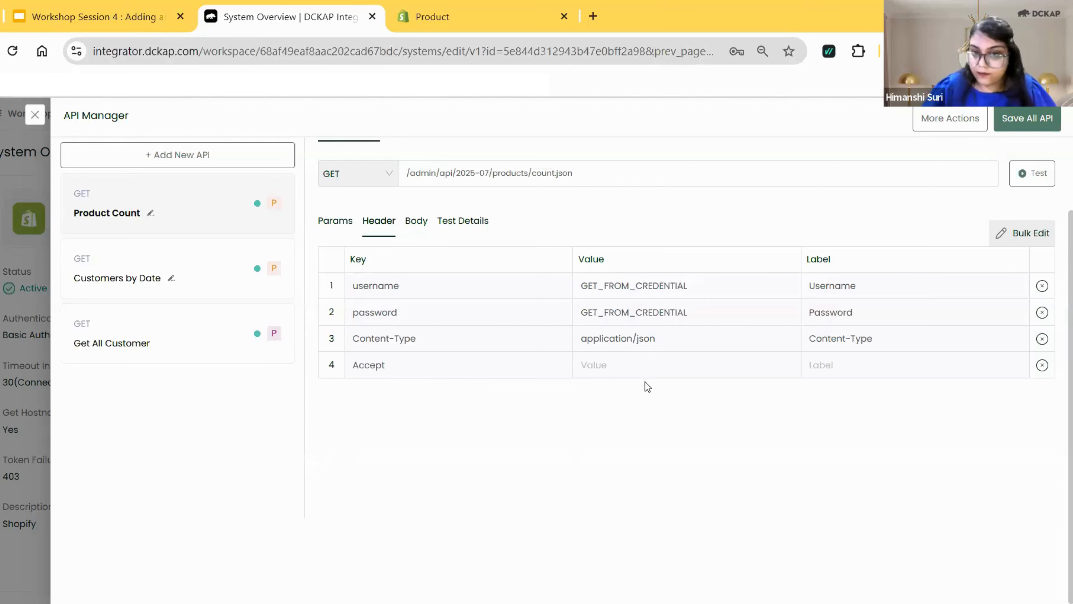
left_click(646, 364)
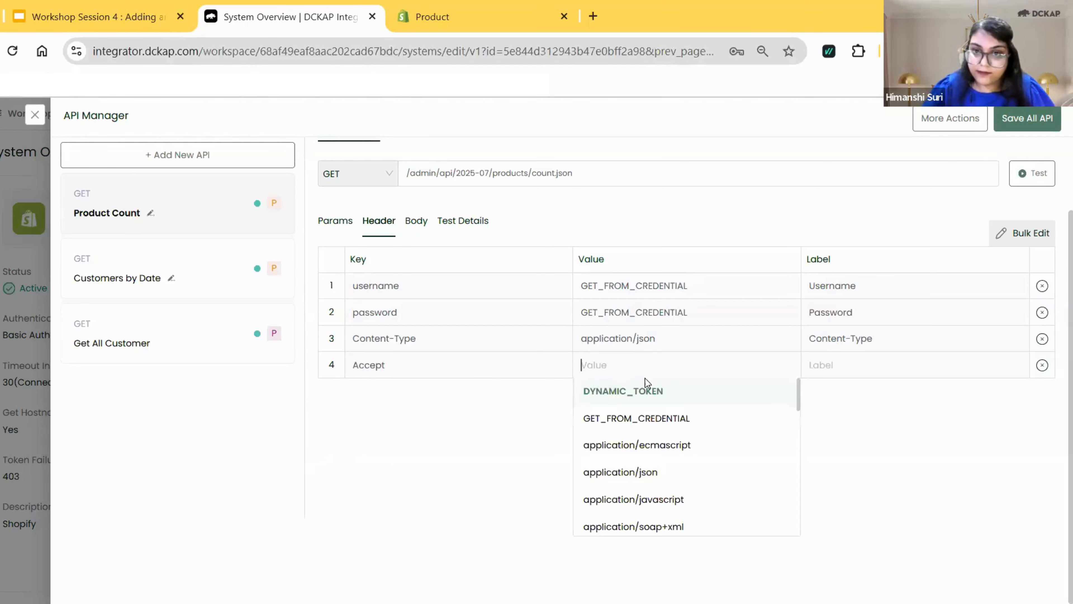
left_click(651, 472)
left_click(856, 372)
type("Accept")
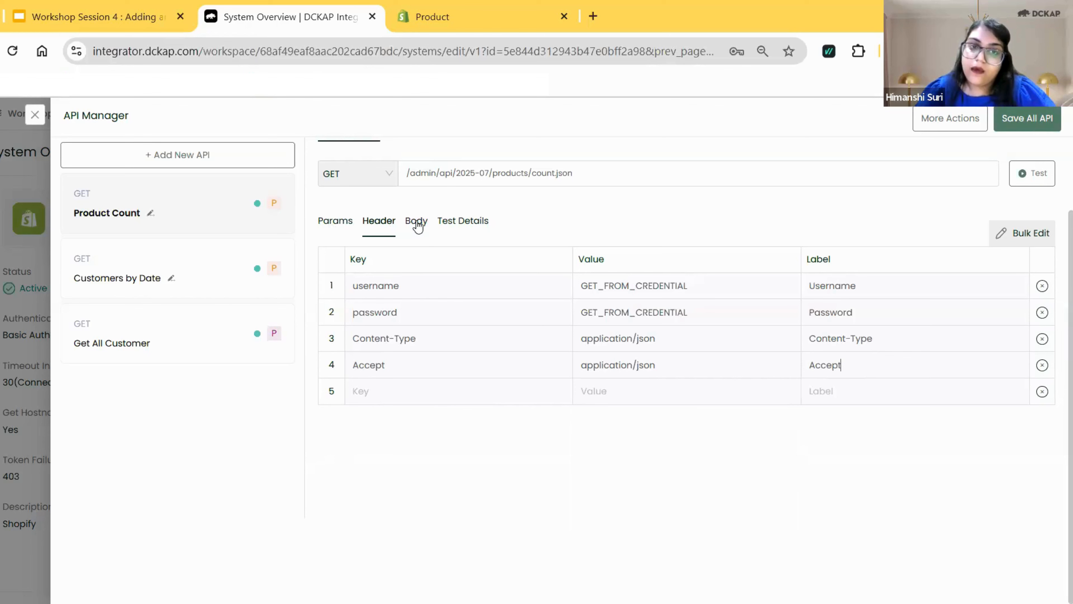
Test the Product Count API using the stored Shopify credentials and examine the count in the response body.
left_click(458, 225)
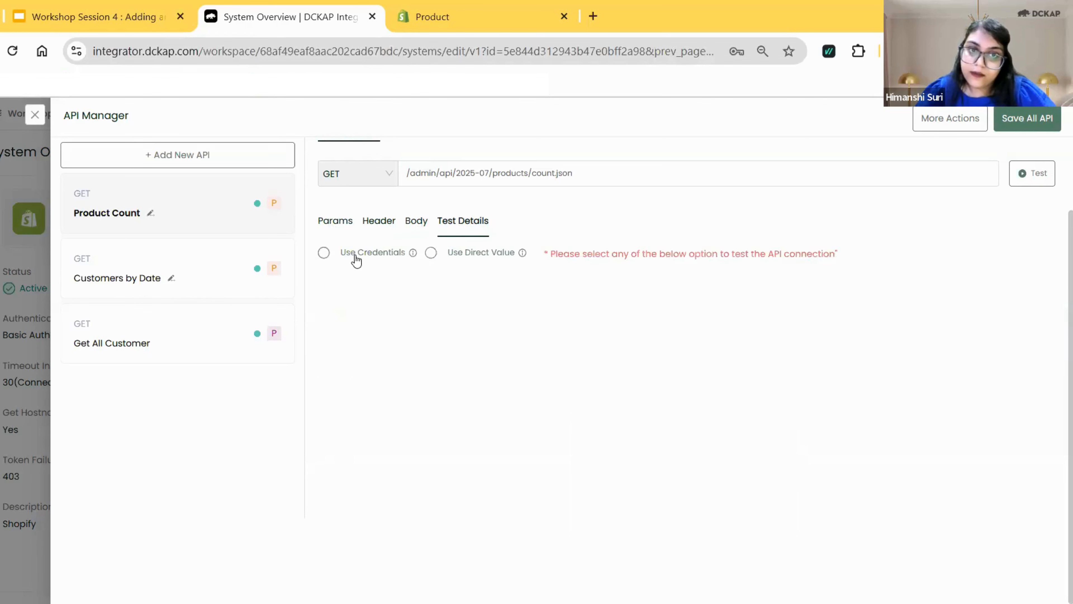
left_click(356, 257)
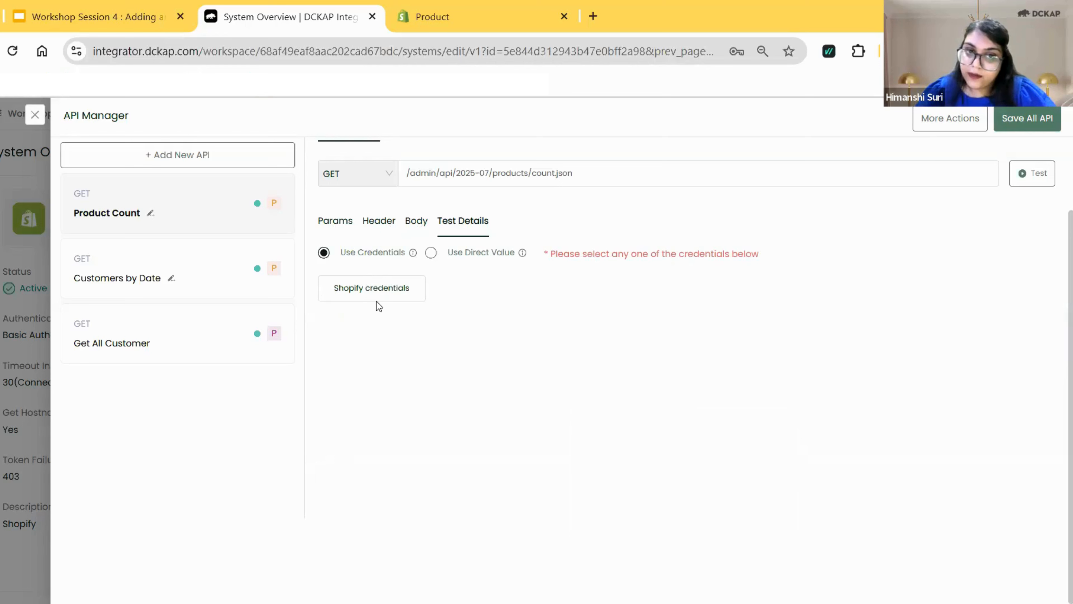
left_click(373, 292)
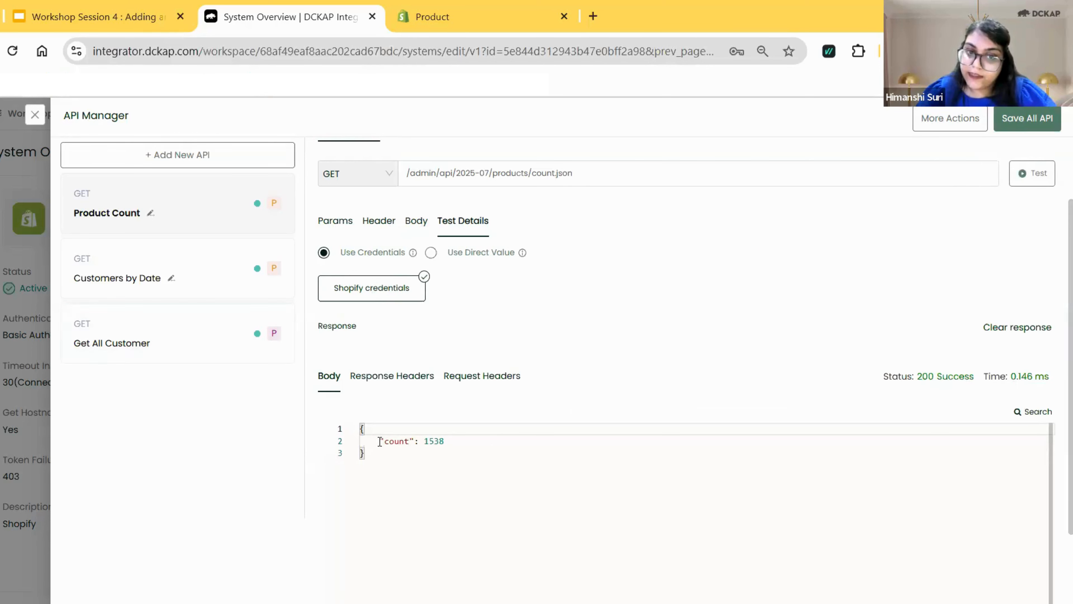
left_click_drag(379, 441, 445, 441)
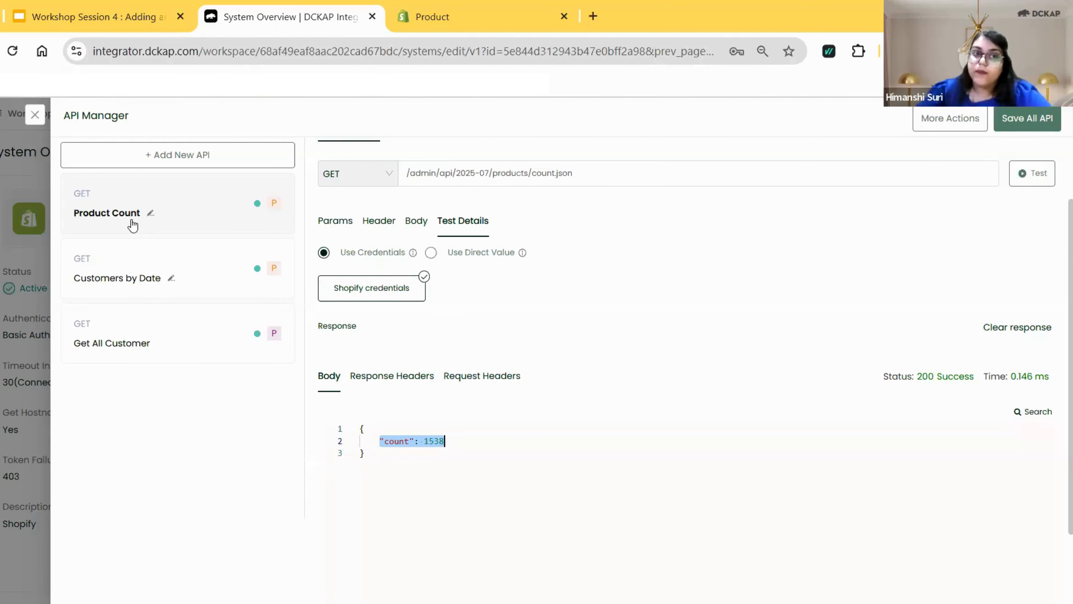
Add a new API named Create All Products and set its request method to POST.
scroll(1048, 178, "up", 2)
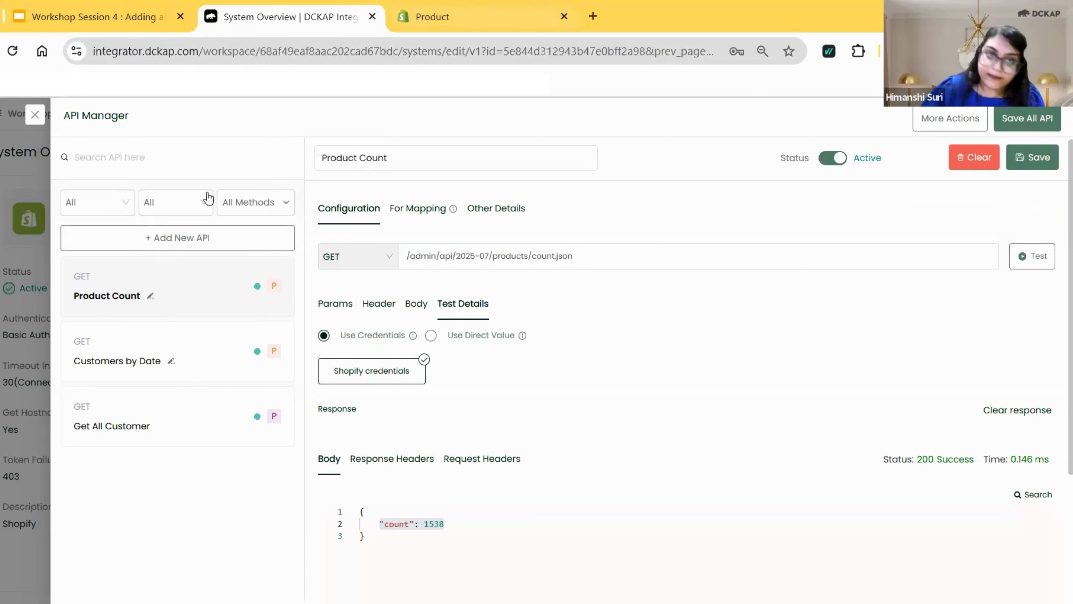
left_click(229, 243)
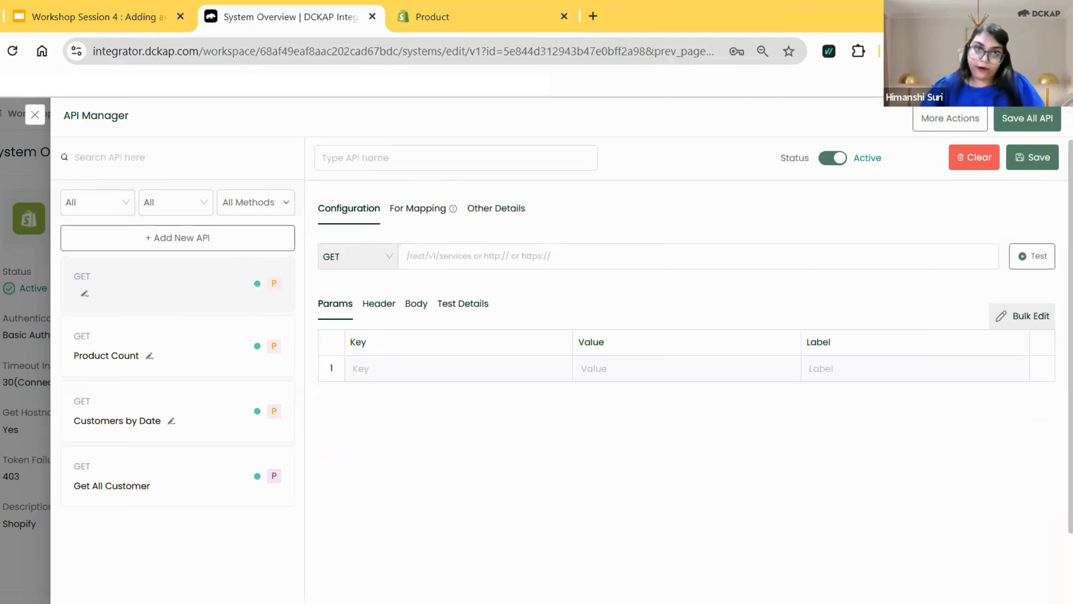
left_click(519, 156)
type("Creat")
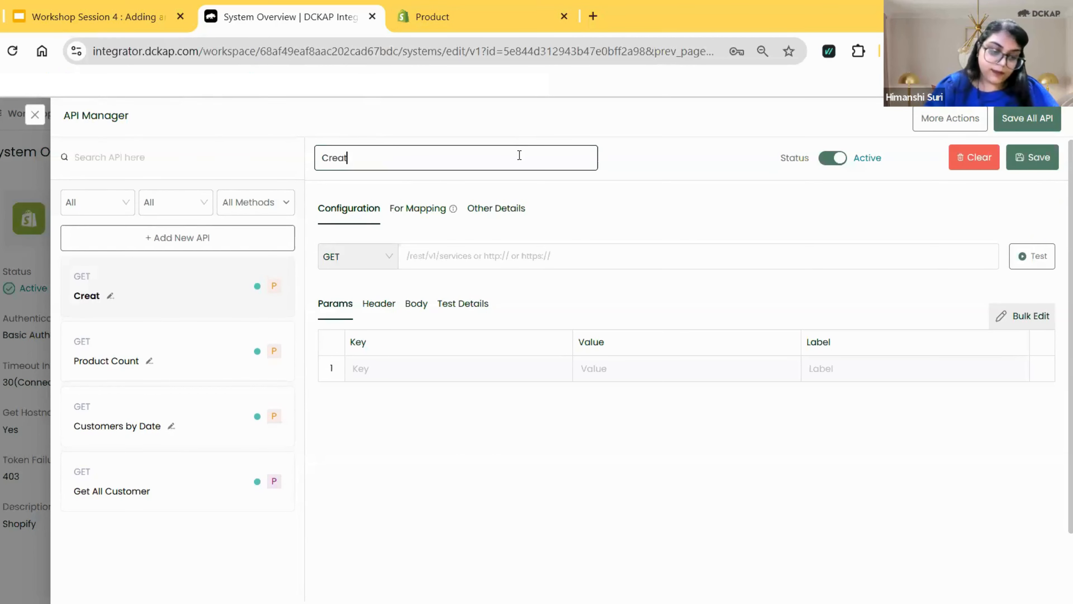
type("e a")
key("BackSpace")
type("A")
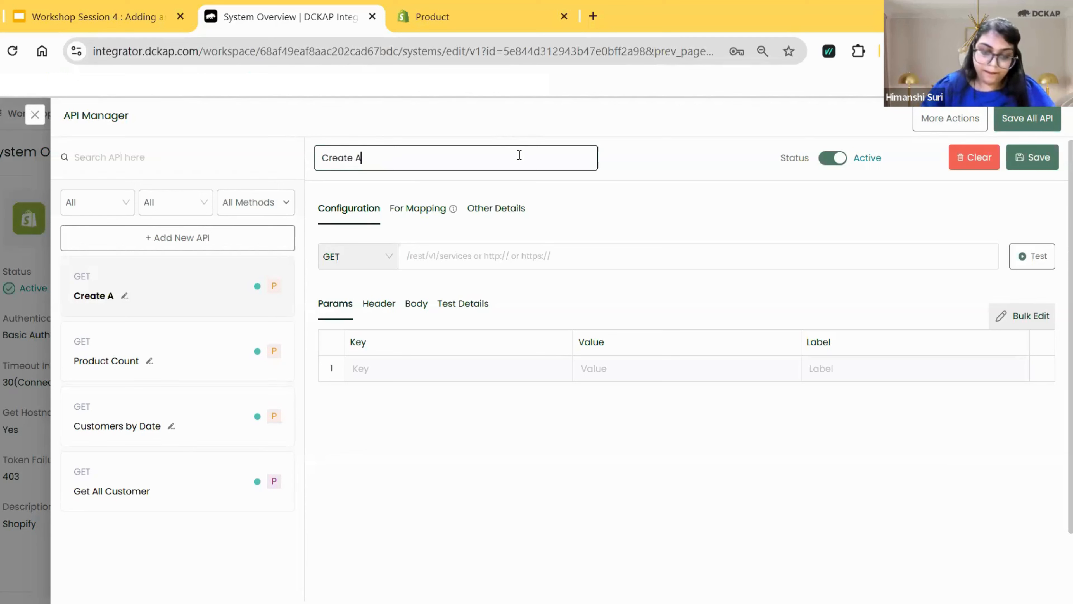
type("ll P")
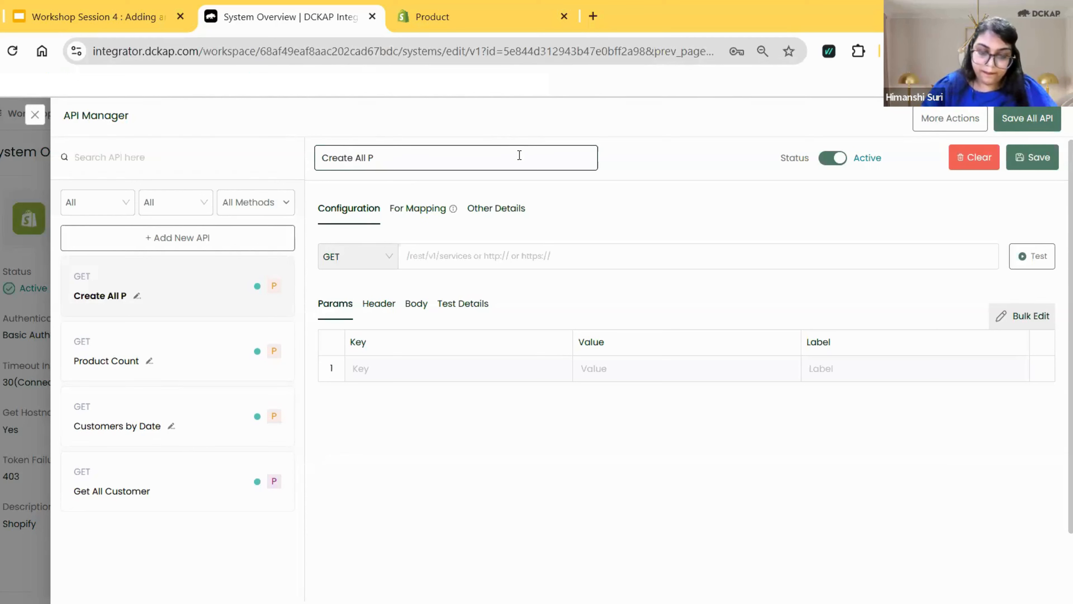
type("roducts")
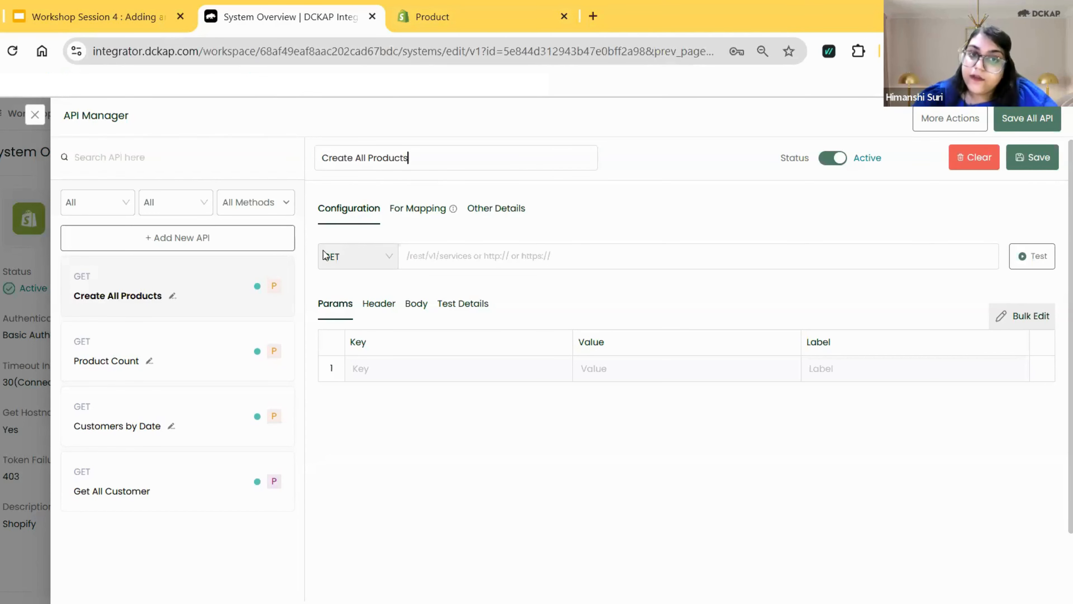
left_click(344, 260)
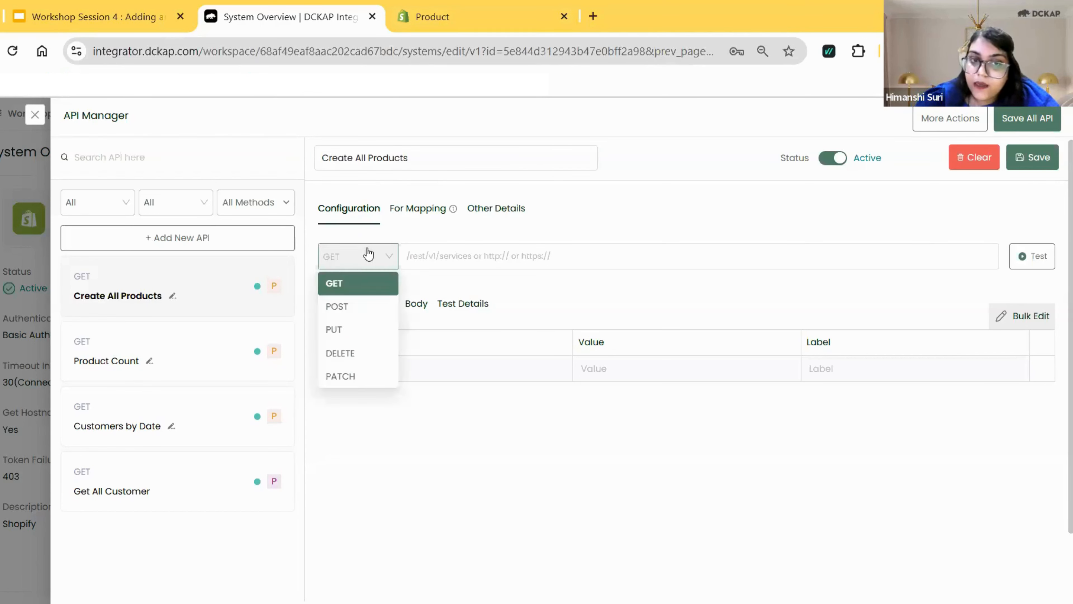
left_click(360, 312)
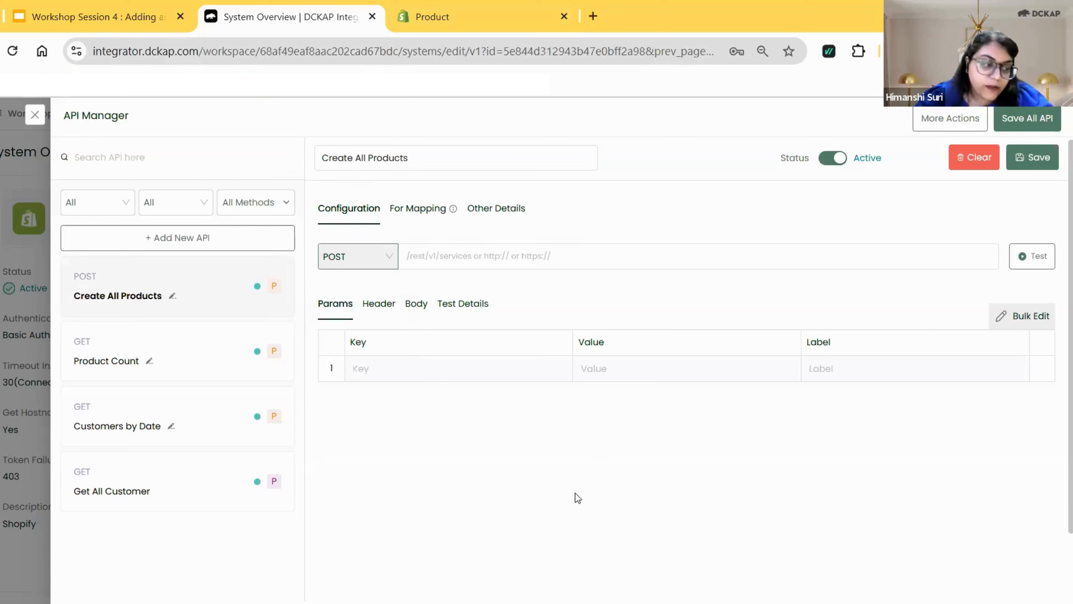
Set the Create All Products URL to /admin/api/2025-07/products.json from the Shopify documentation and check it against the Create a new product entry.
left_click(486, 15)
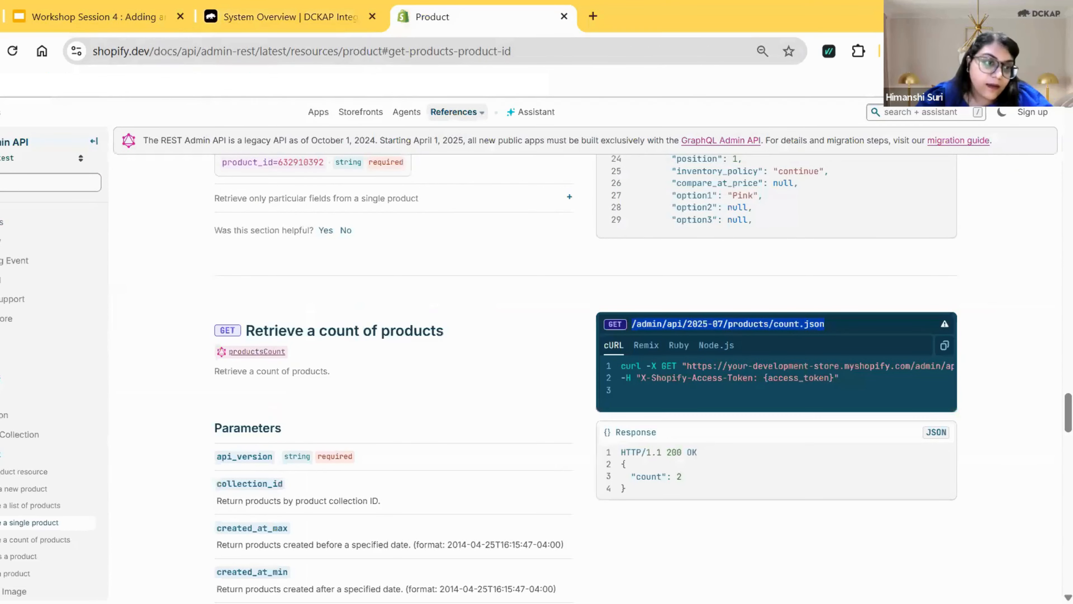
left_click(247, 9)
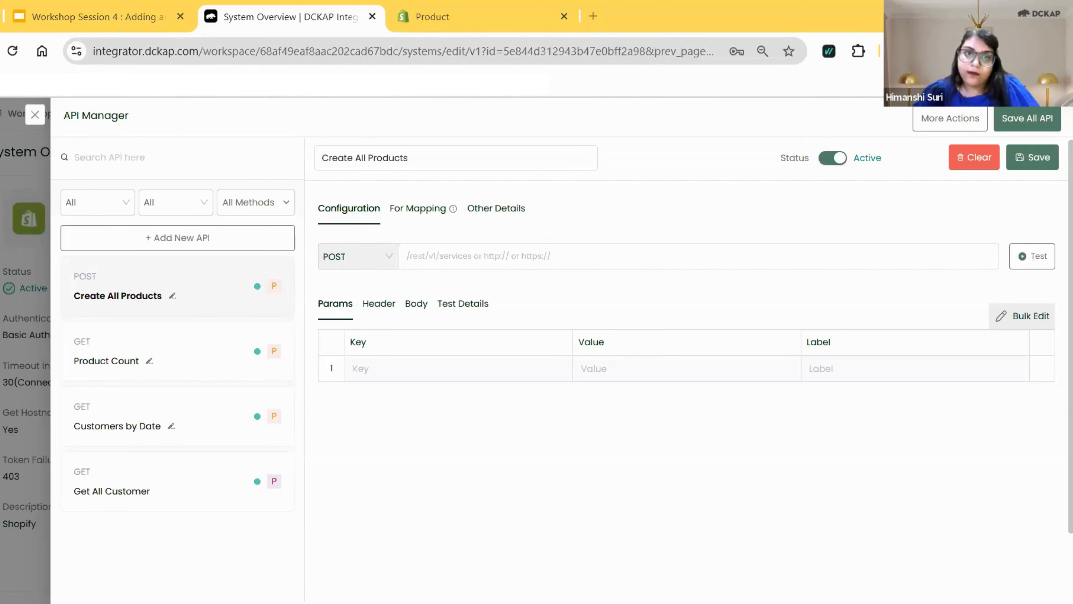
left_click(464, 258)
type("/admin/api/2025-07/products.json")
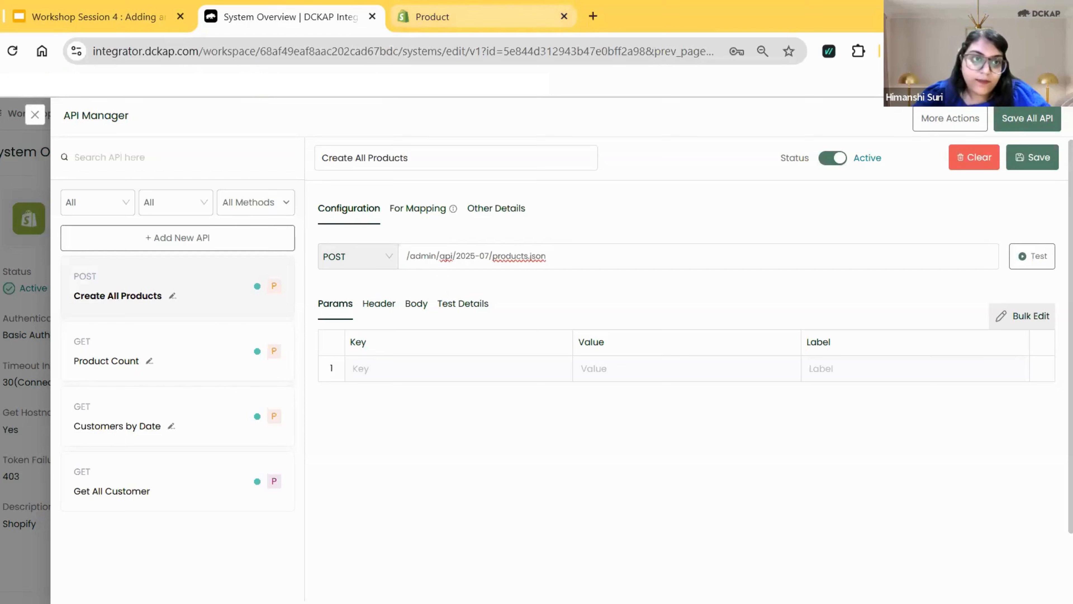
left_click(444, 17)
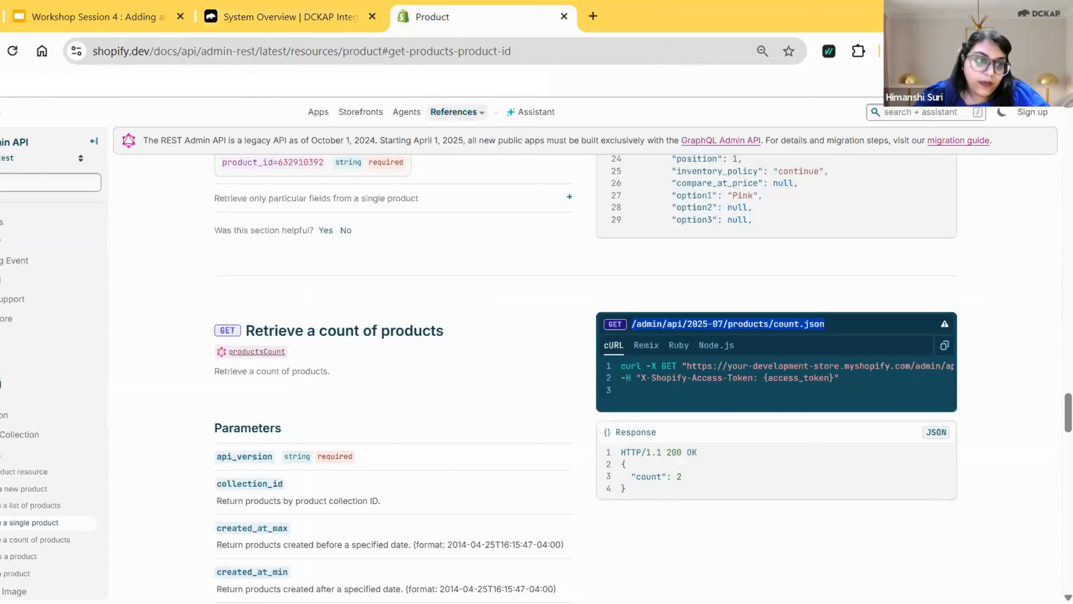
left_click(37, 489)
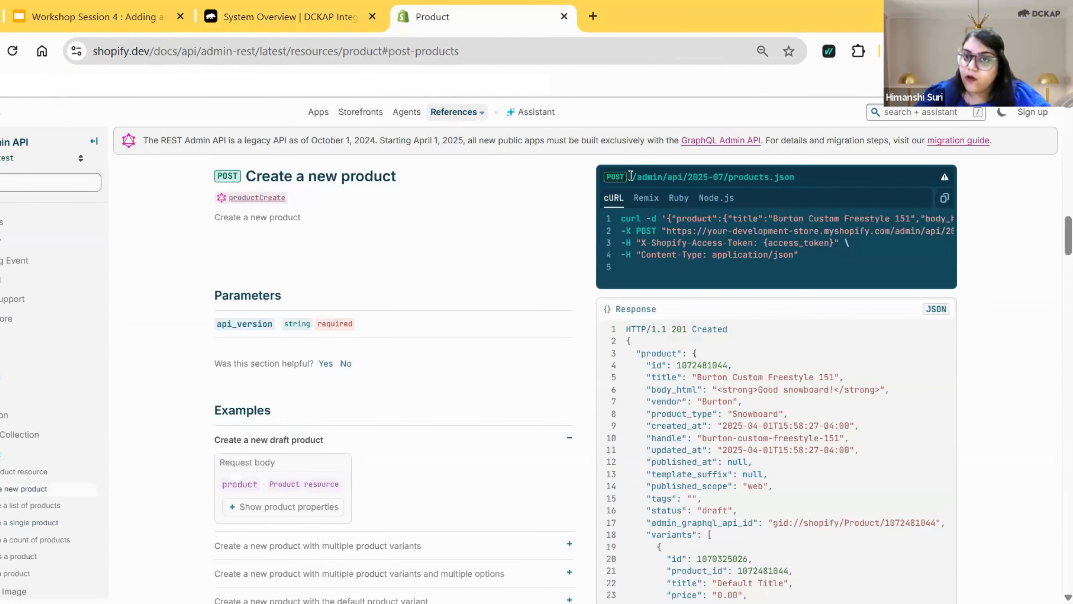
left_click(281, 14)
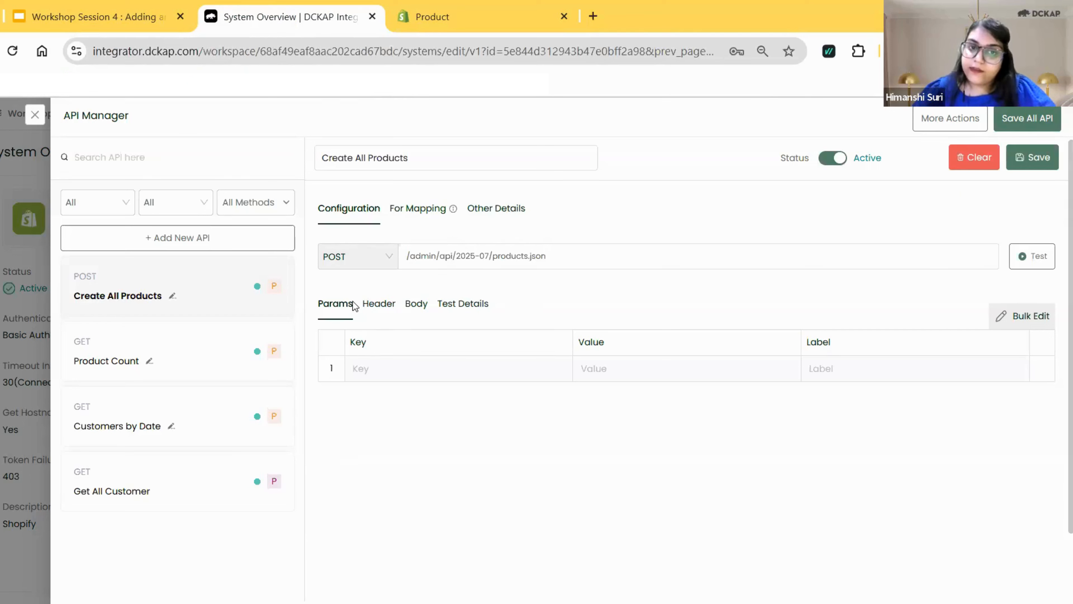
Add a header to Create All Products with the key username, the value GET_FROM_CREDENTIAL and the label Username.
left_click(395, 307)
left_click(403, 372)
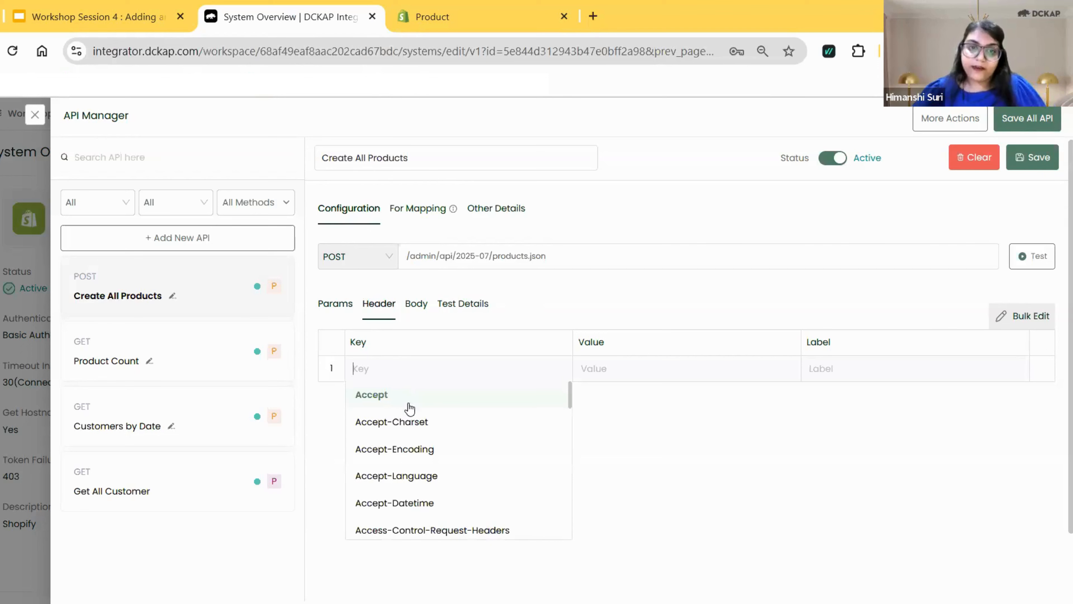
type("username")
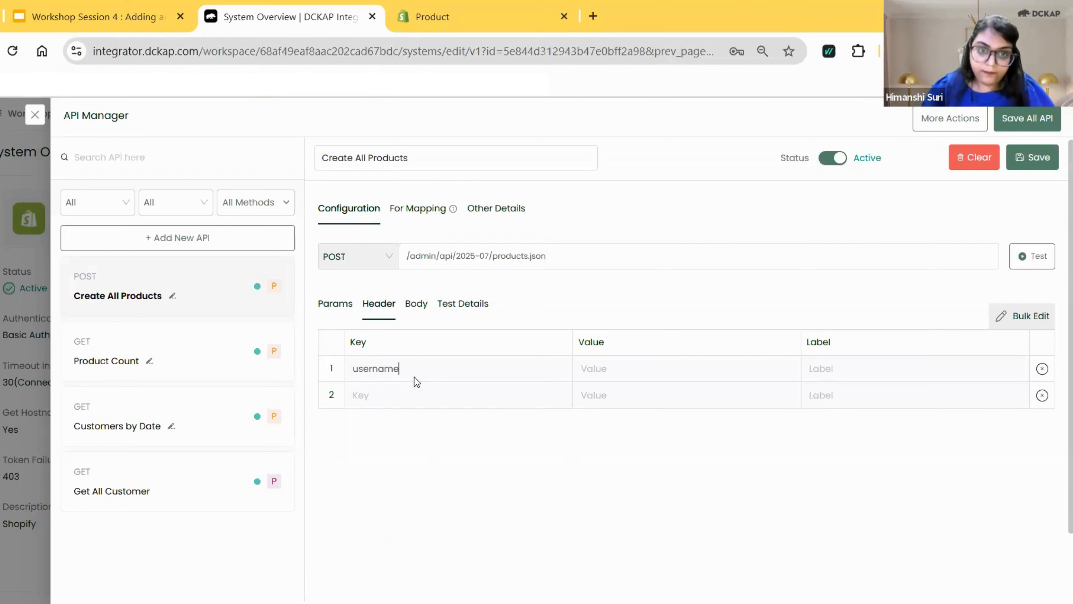
left_click(589, 372)
left_click(623, 421)
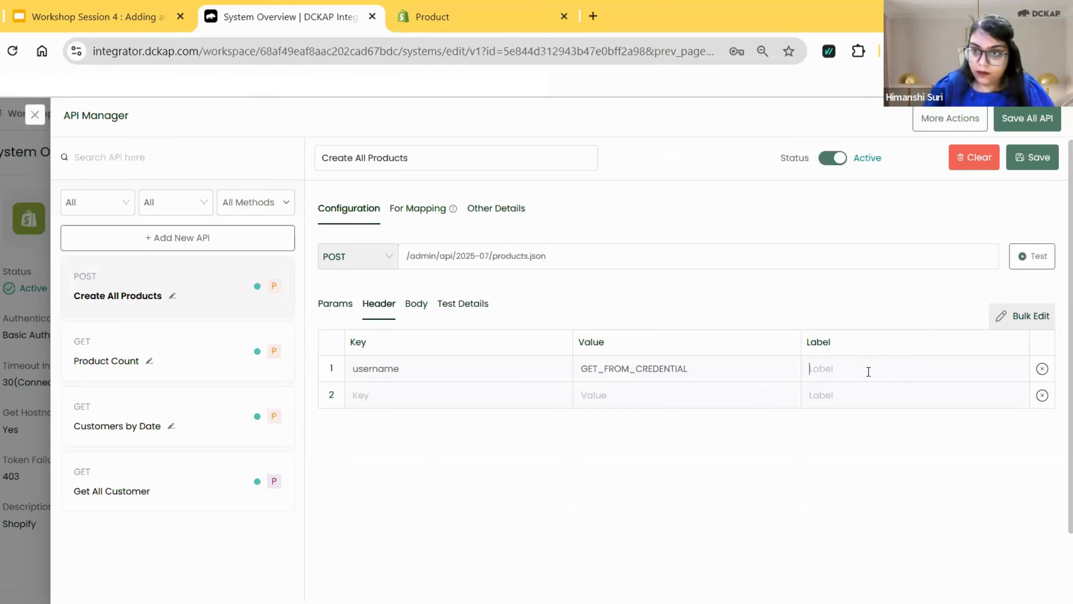
type("Username")
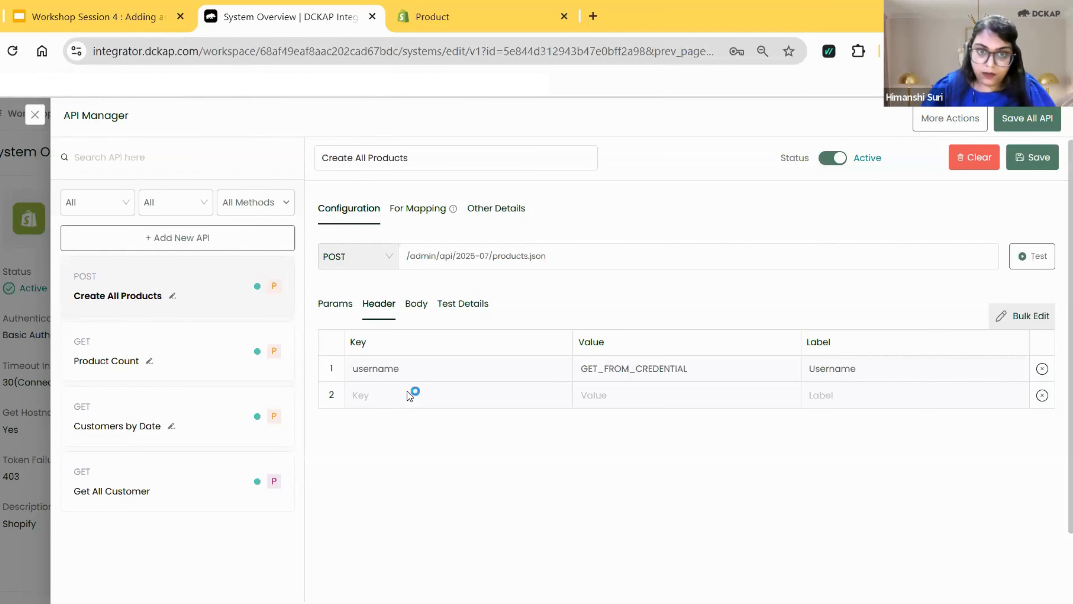
Add a second header to Create All Products with the key password, the value GET_FROM_CREDENTIAL and the label Password.
left_click(407, 395)
type("A")
key("BackSpace")
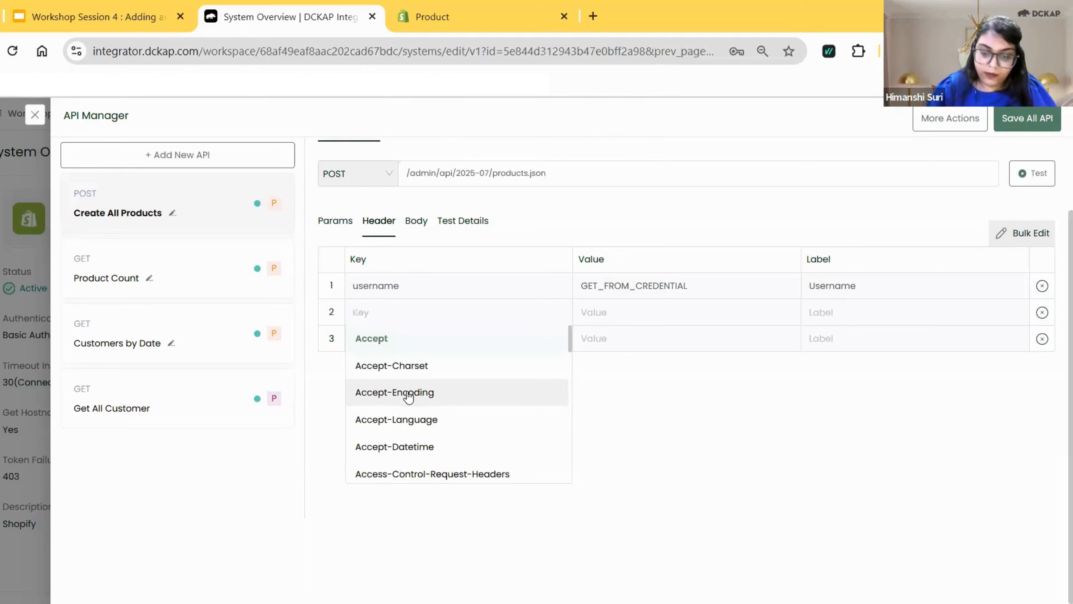
type("password")
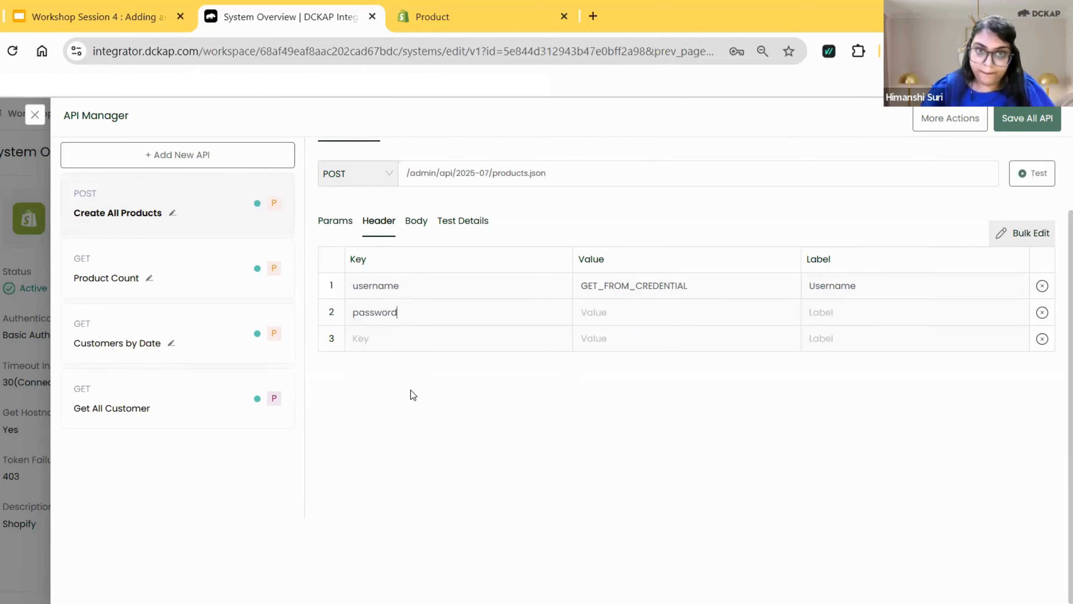
left_click(710, 317)
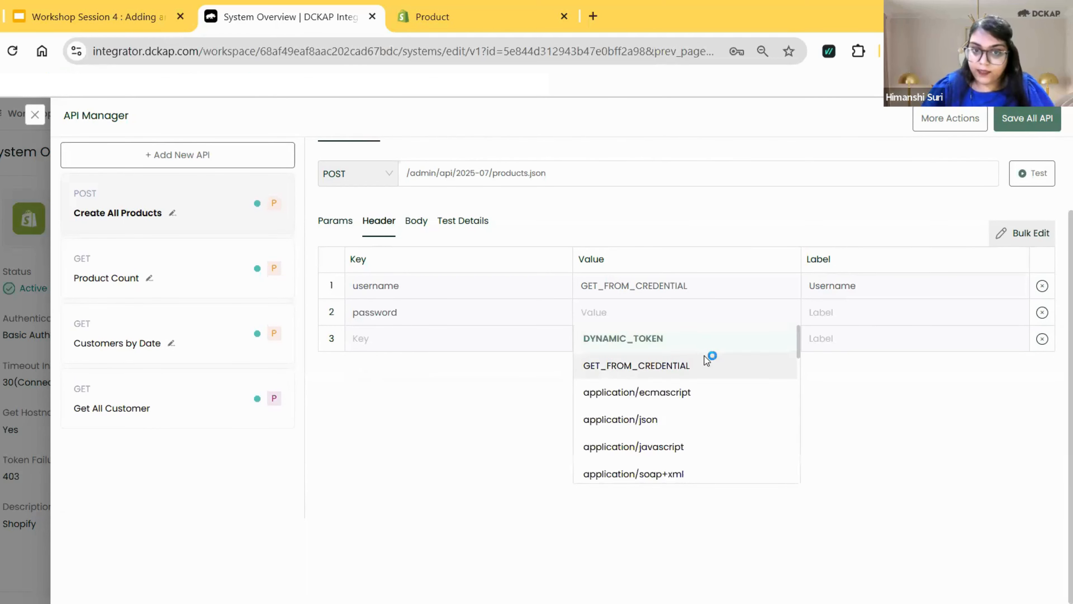
left_click(707, 359)
left_click(864, 313)
type("Password")
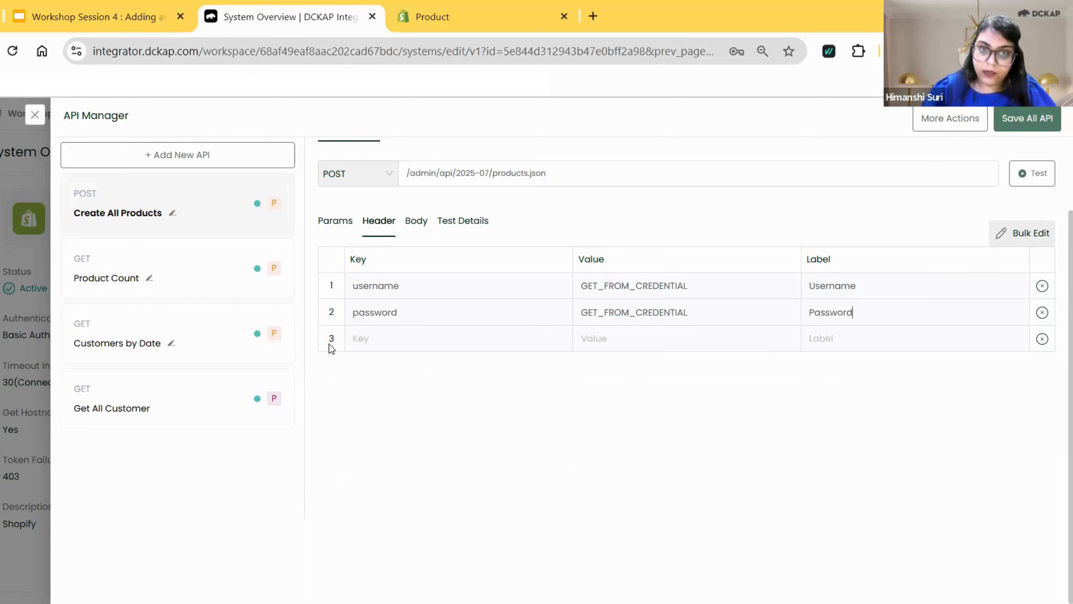
Add a third header with the key Content-Type, the value application/json and the label Content-Type.
left_click(394, 343)
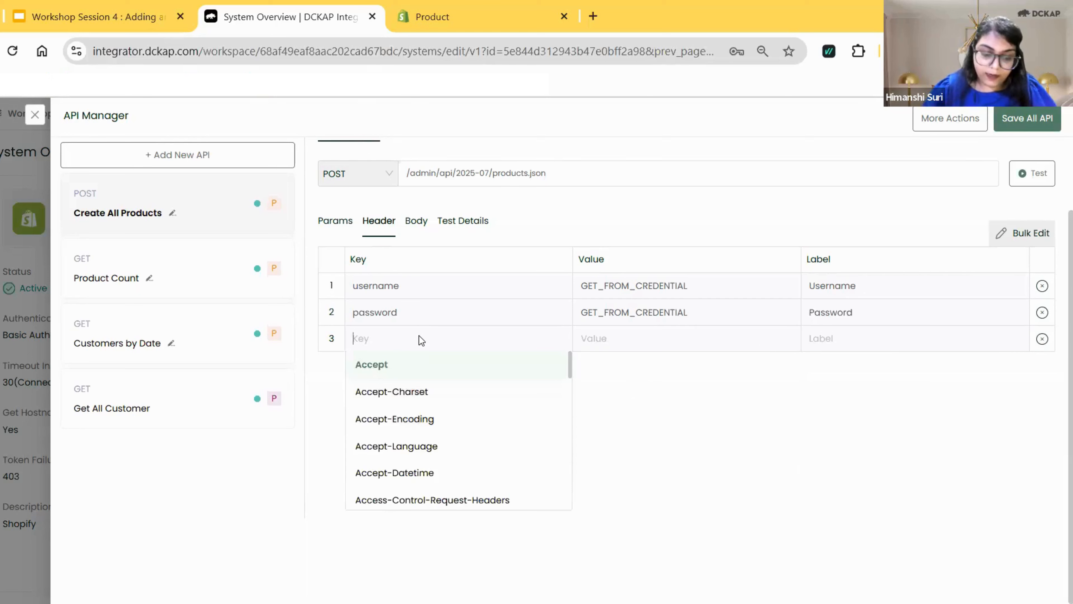
type("con")
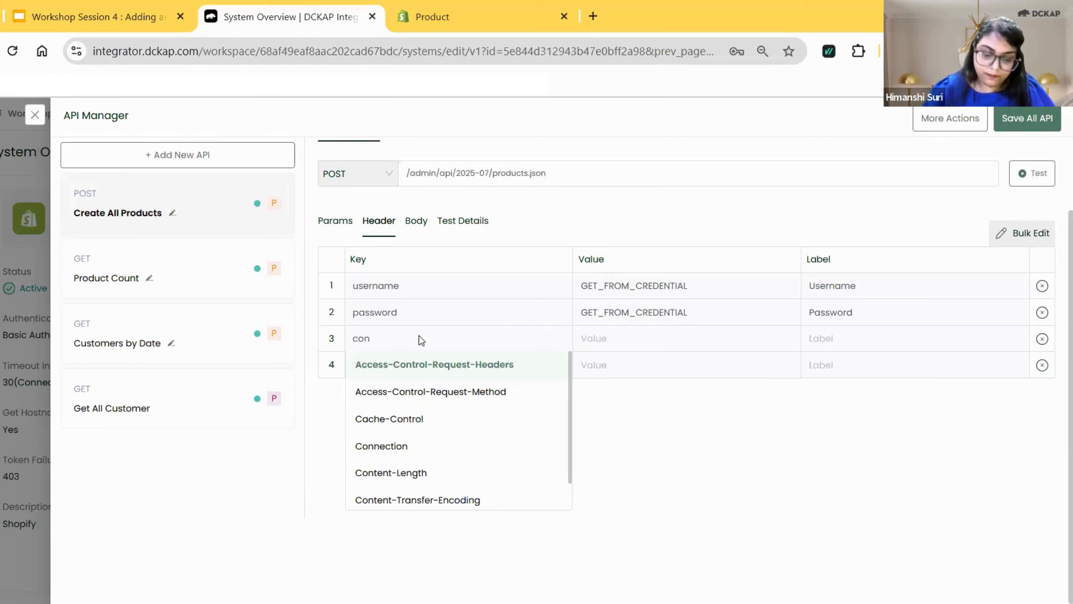
type("te")
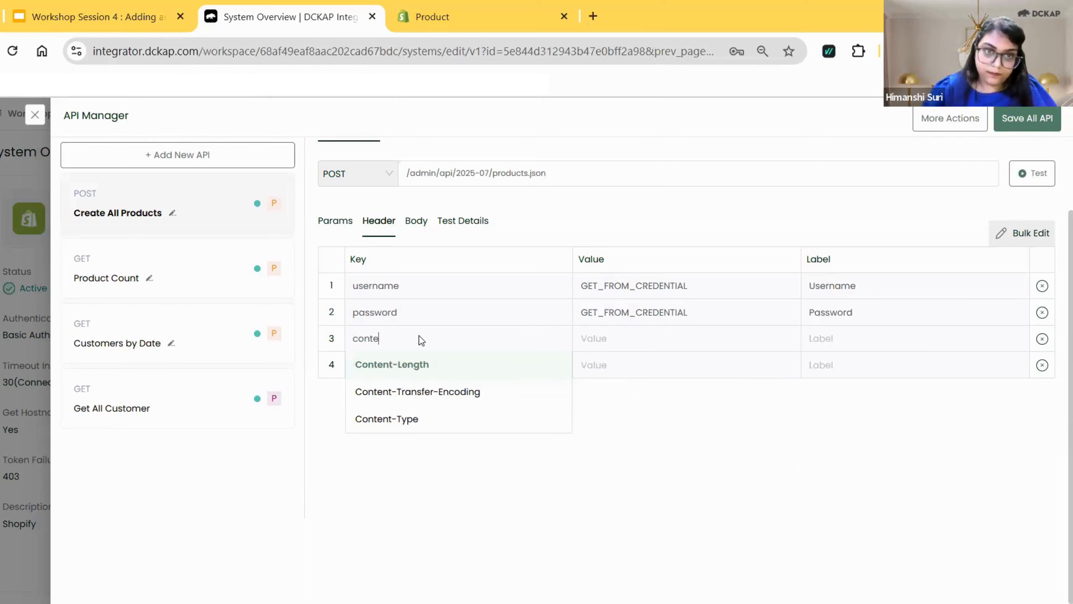
left_click(432, 420)
left_click(625, 342)
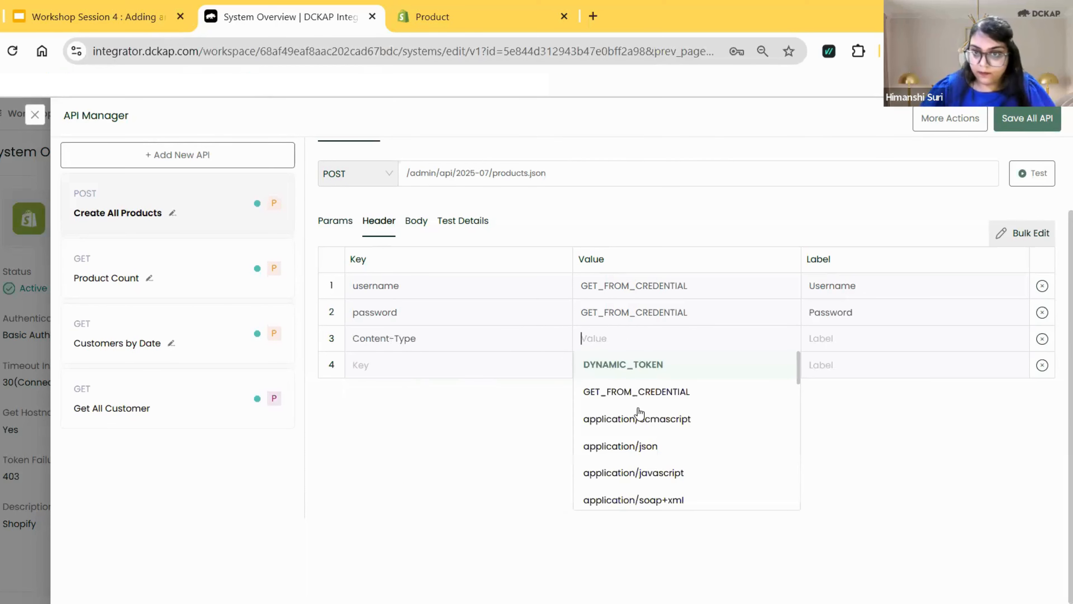
left_click(635, 443)
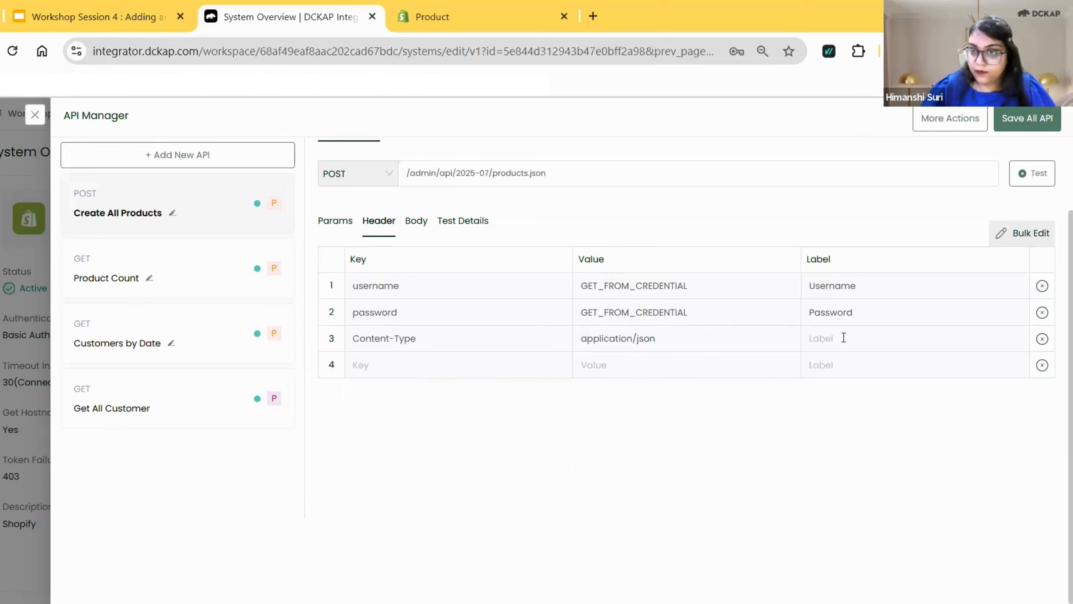
triple_click(355, 338)
key("ctrl+c")
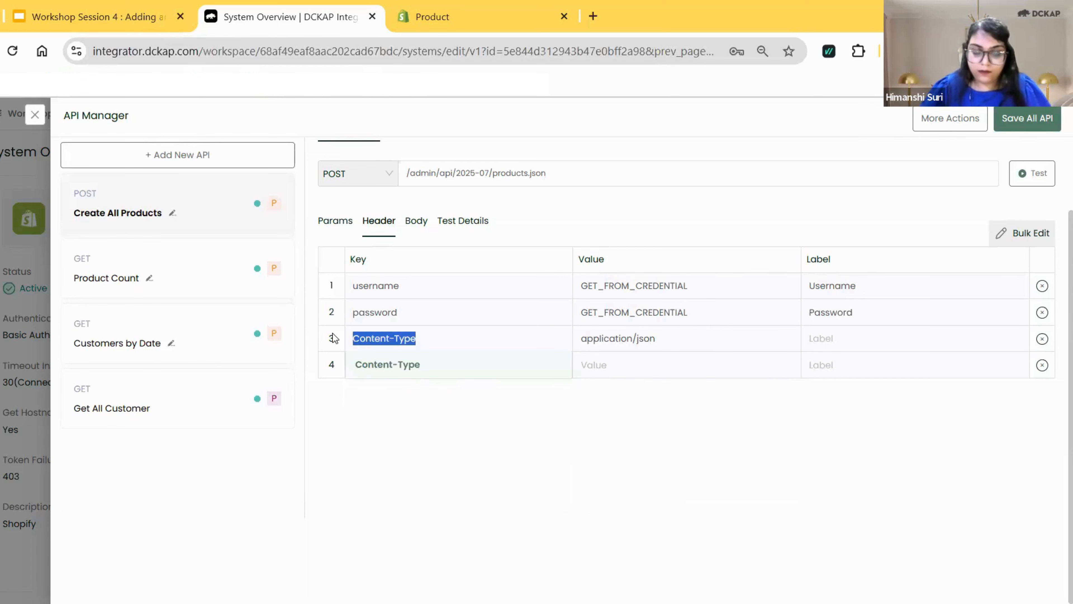
left_click(822, 339)
key("ctrl+v")
Add a fourth header with the key Accept, the value application/json and the label Accept.
left_click(382, 363)
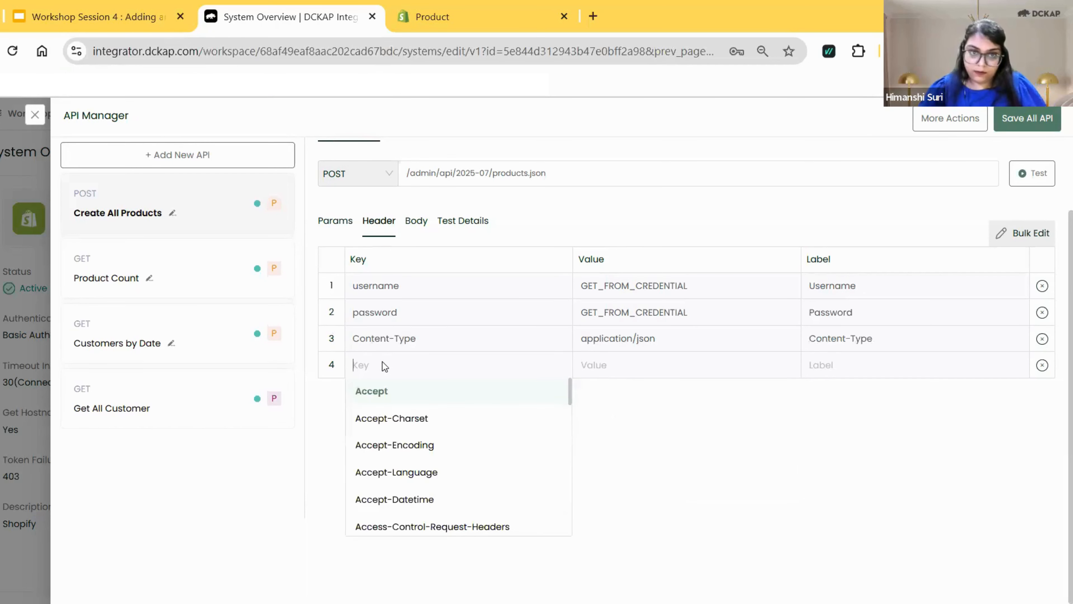
left_click(382, 394)
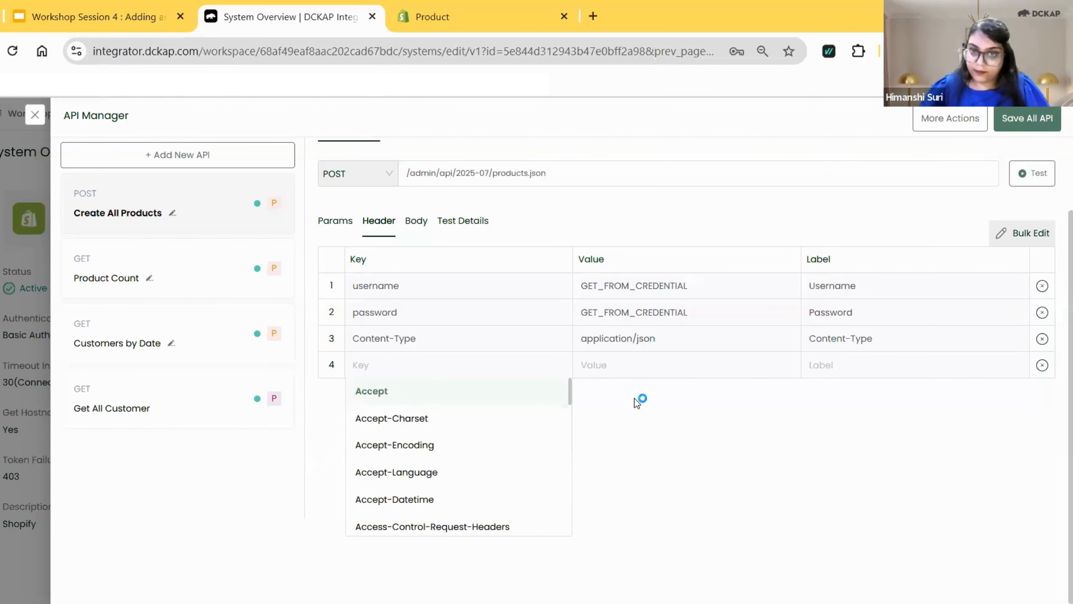
left_click(687, 368)
left_click(645, 472)
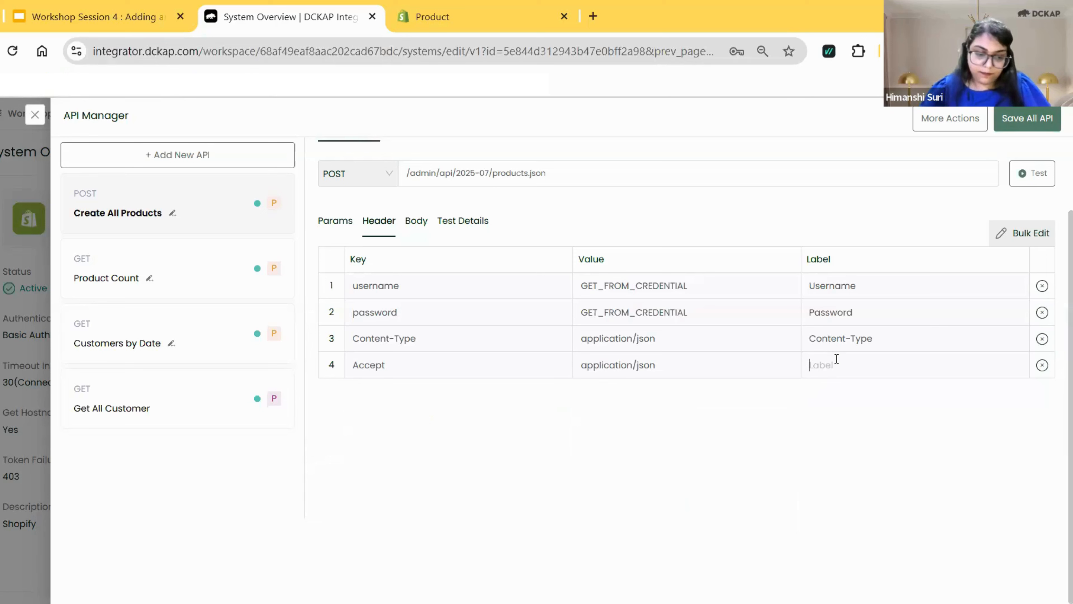
type("Accept")
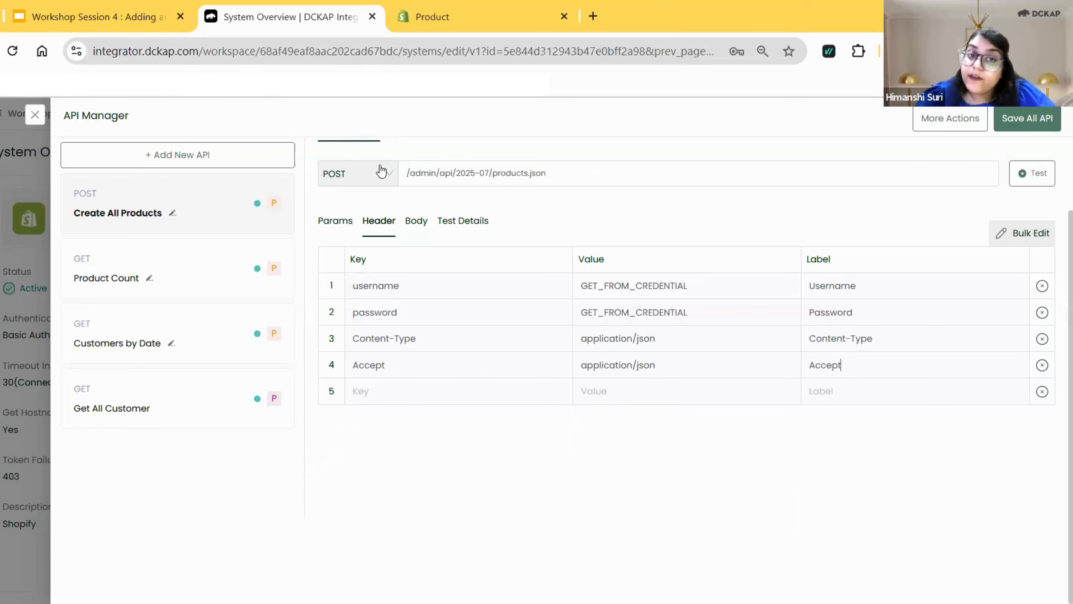
Paste the copied product JSON as the raw request body of Create All Products.
left_click(416, 228)
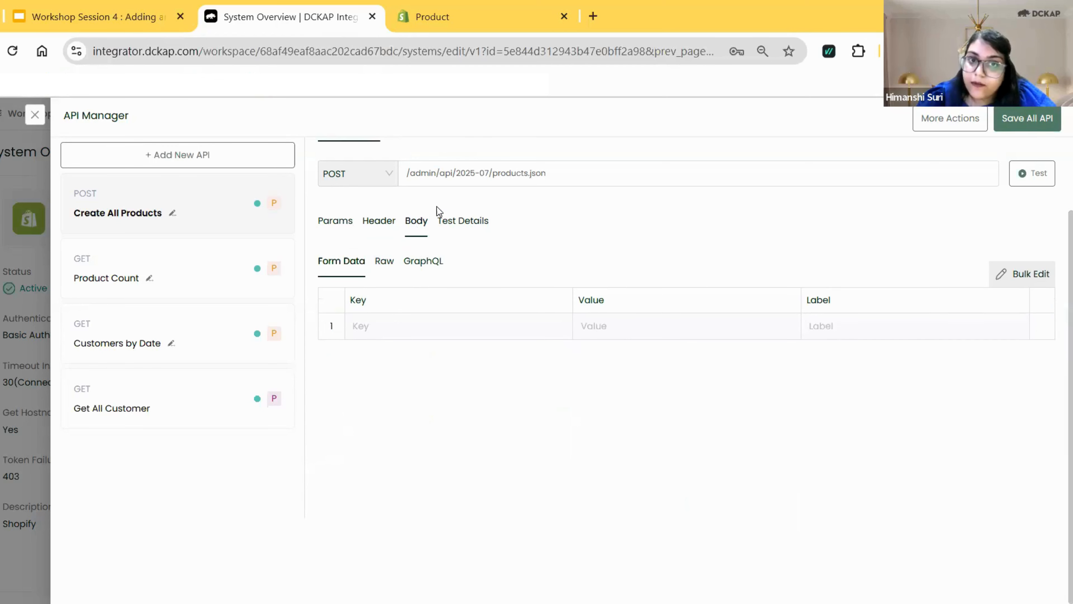
left_click(382, 267)
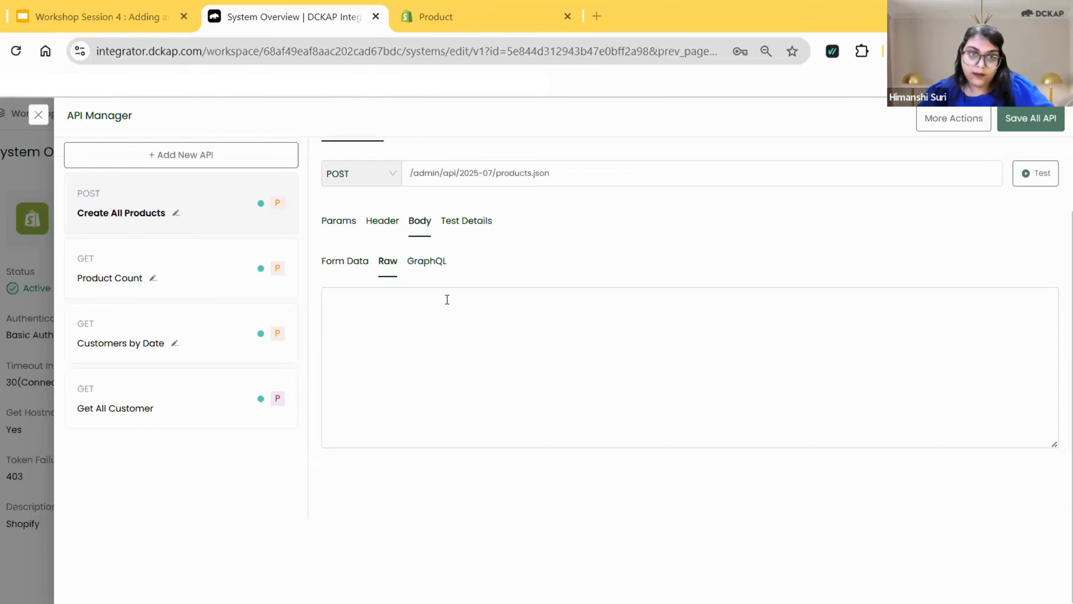
left_click(516, 408)
key("ctrl+v")
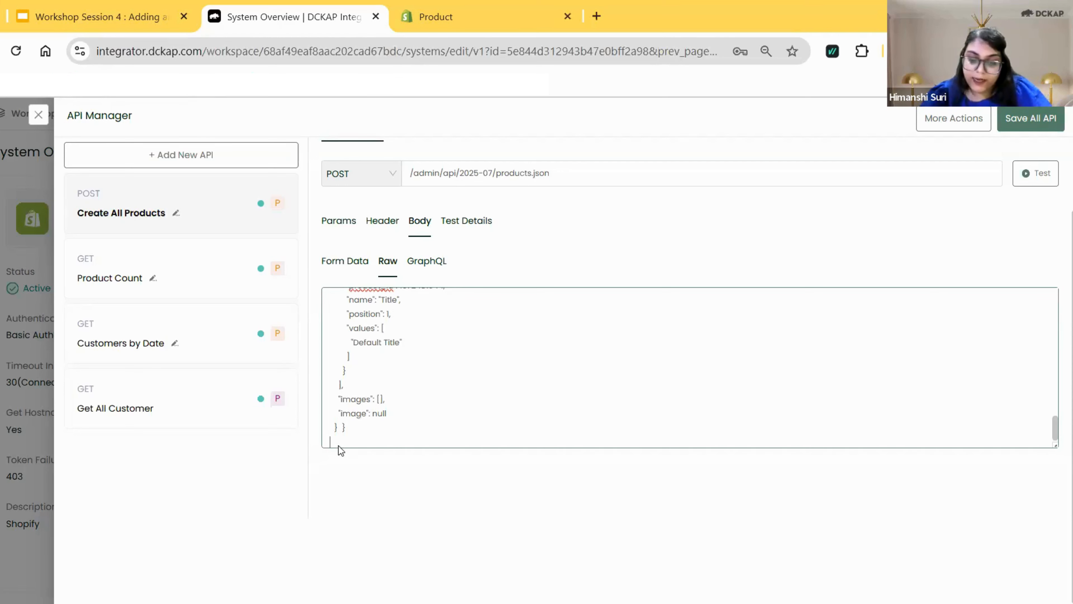
type(",")
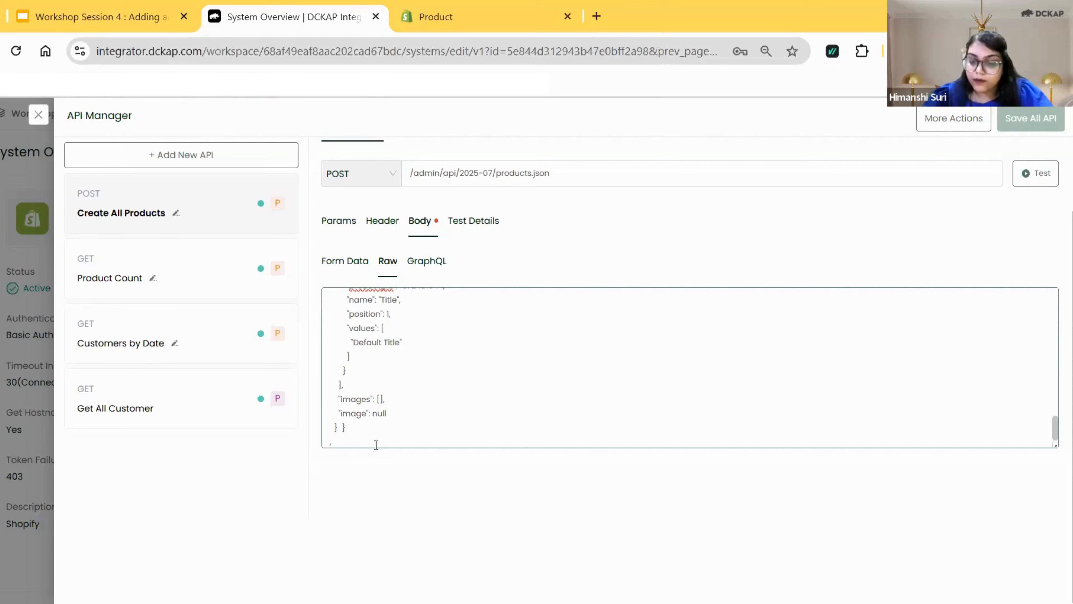
key("BackSpace")
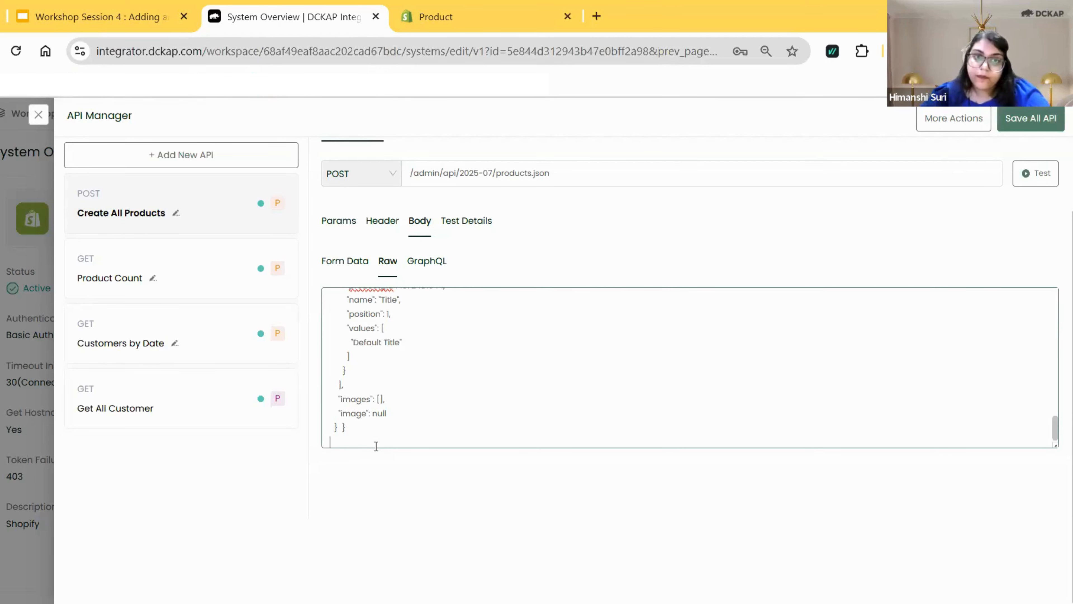
Test the Create All Products API using the stored Shopify credentials and examine the created product in the response body.
left_click(477, 226)
left_click(395, 253)
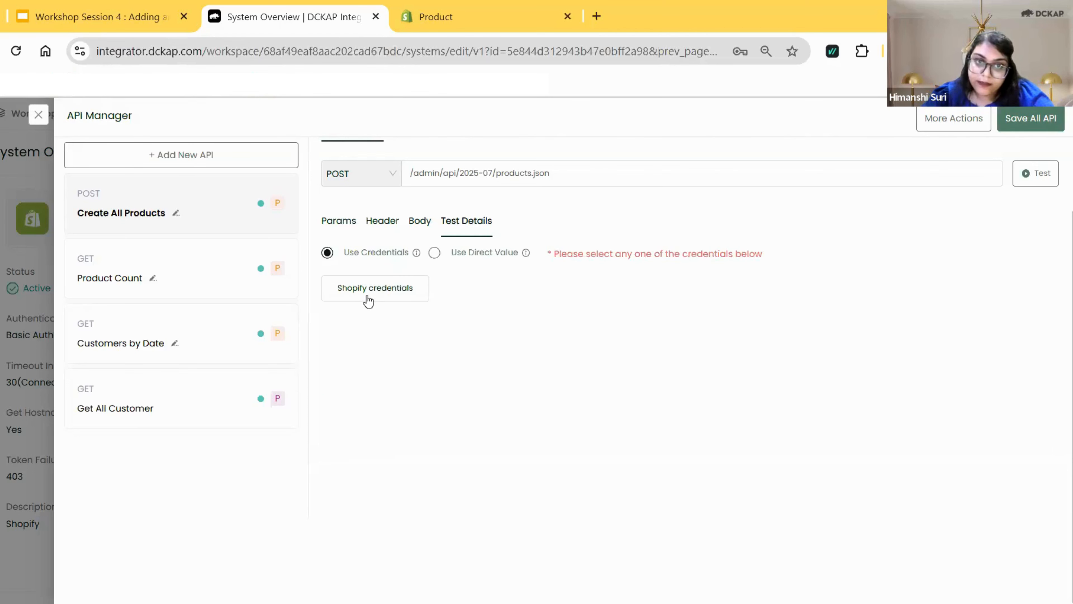
left_click(368, 301)
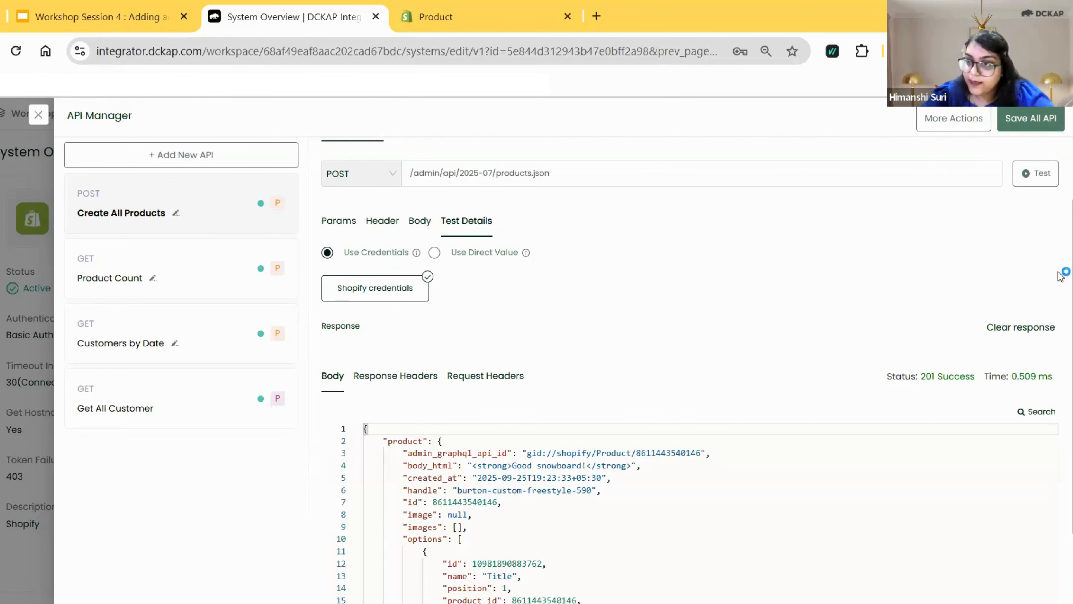
scroll(1063, 279, "down", 2)
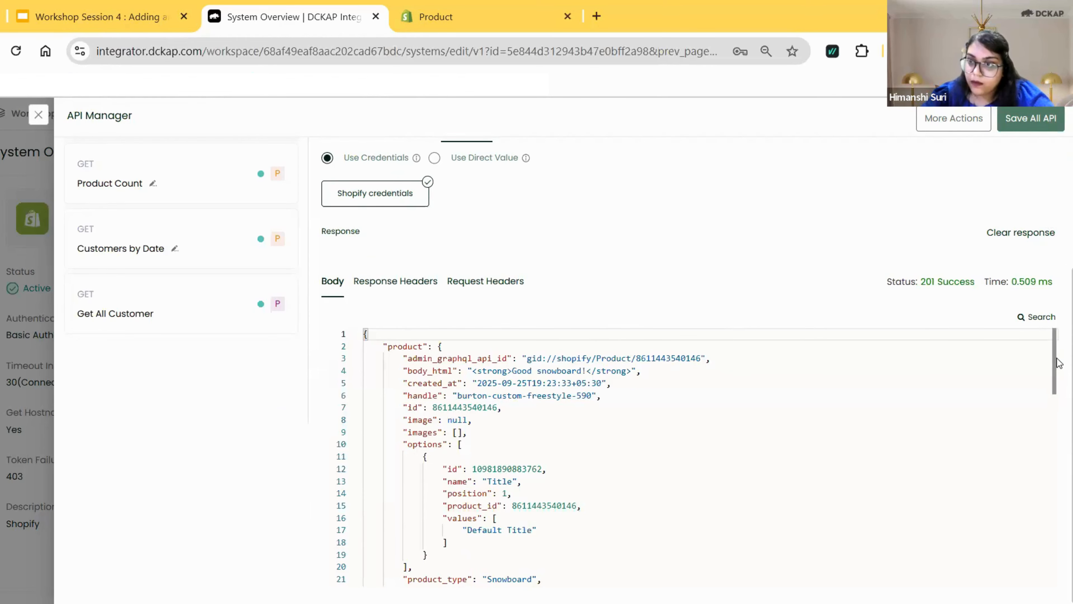
scroll(1057, 423, "down", 15)
scroll(1058, 482, "up", 15)
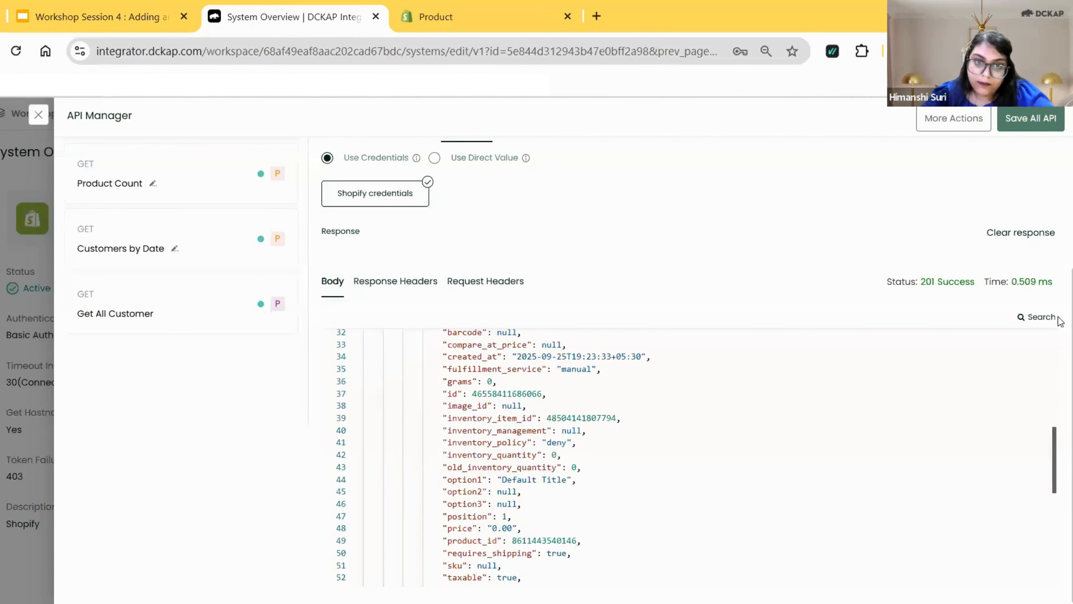
mouse_move(1058, 301)
left_mouse_down()
mouse_move(1058, 444)
mouse_move(1058, 292)
left_mouse_up()
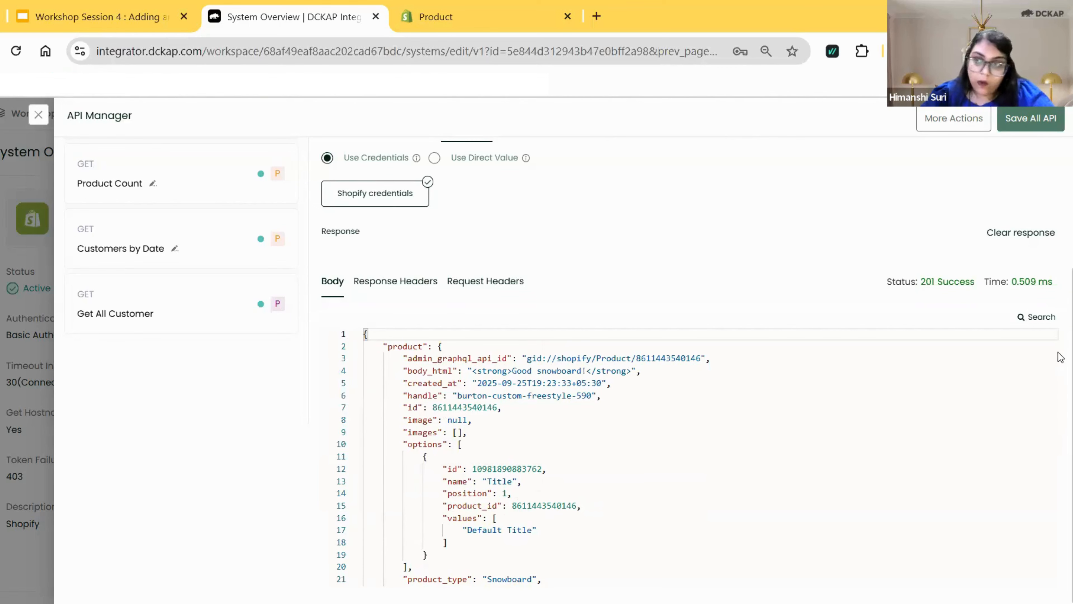
scroll(1061, 218, "up", 4)
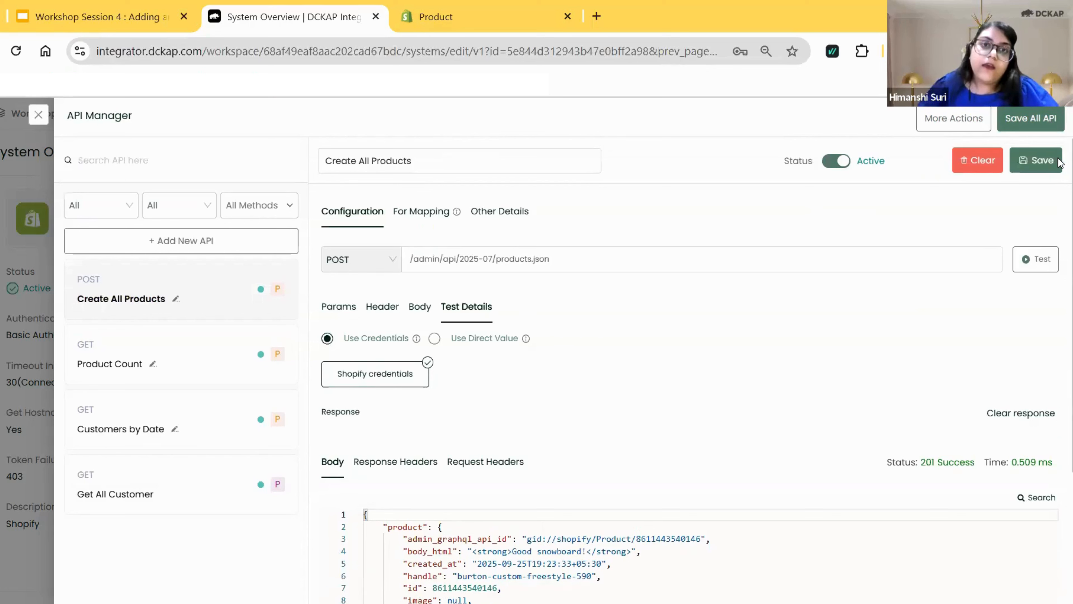
Save all unsaved APIs together: Create All Products, Product Count and Customers by Date.
left_click(949, 127)
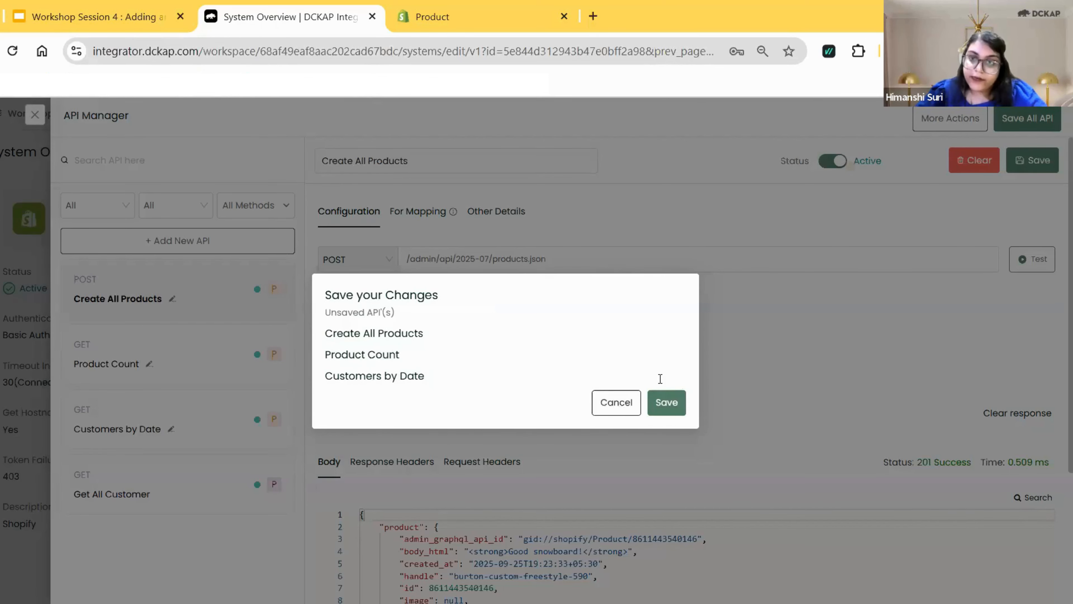
left_click(661, 404)
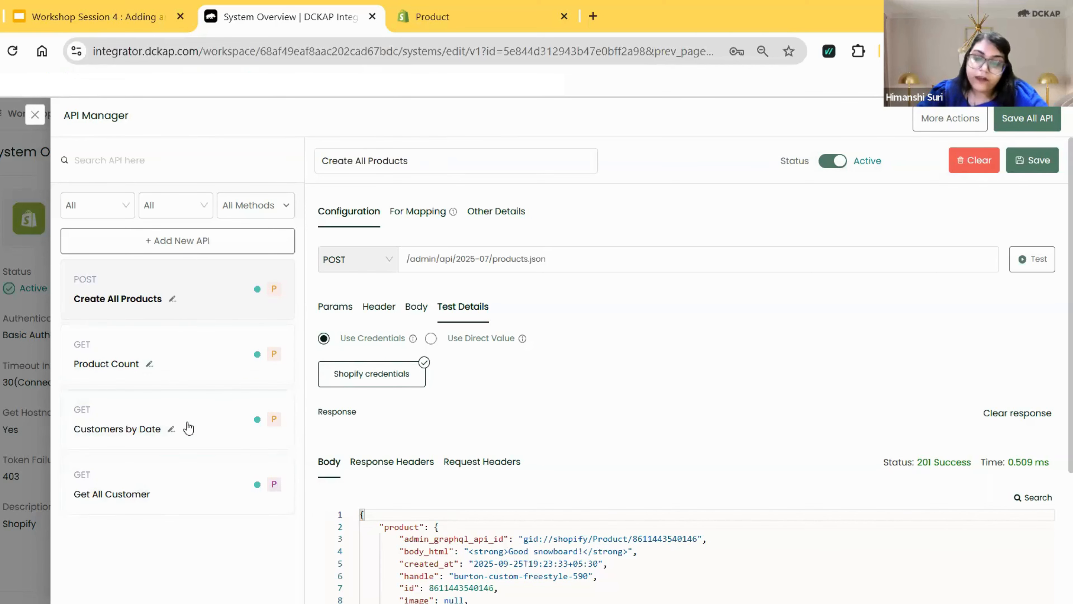
left_click(1015, 125)
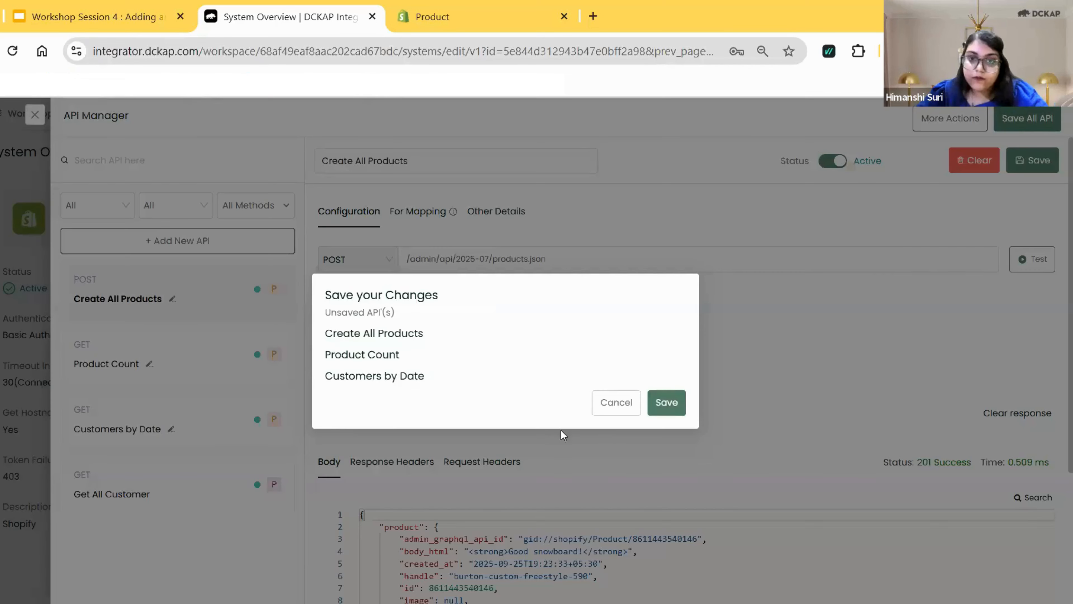
left_click(672, 404)
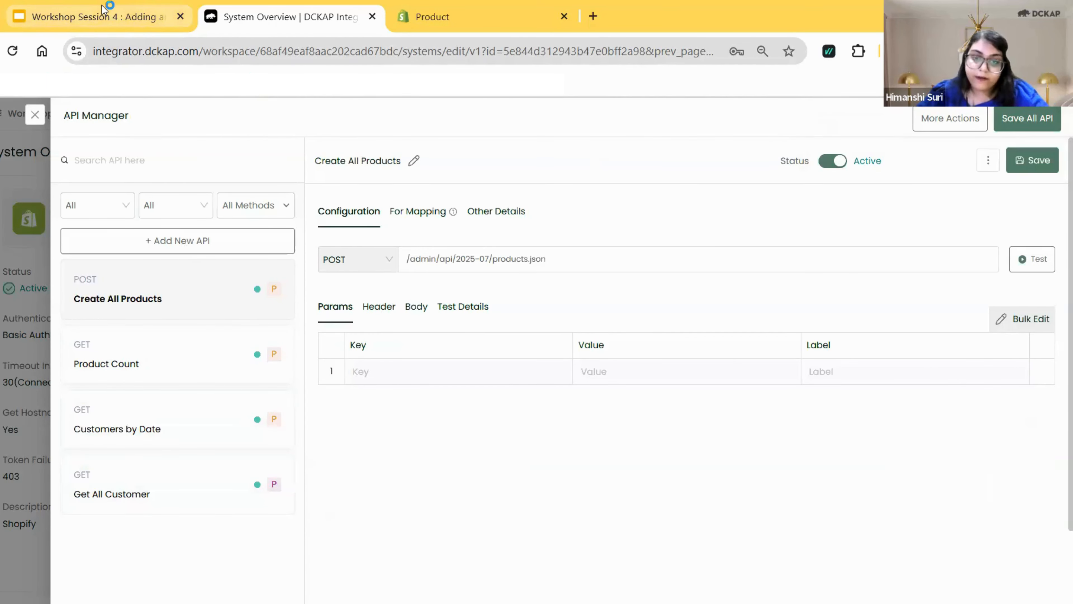
Switch to the workshop presentation in Google Slides and advance to the Key Takeaways slide.
left_click(109, 19)
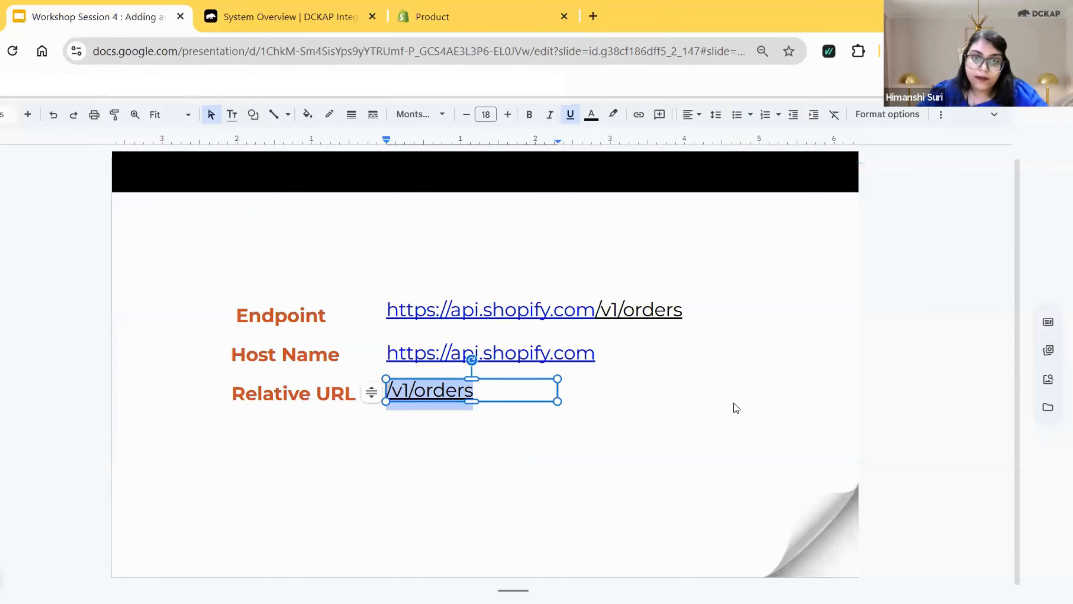
left_click(785, 403)
key("Down")
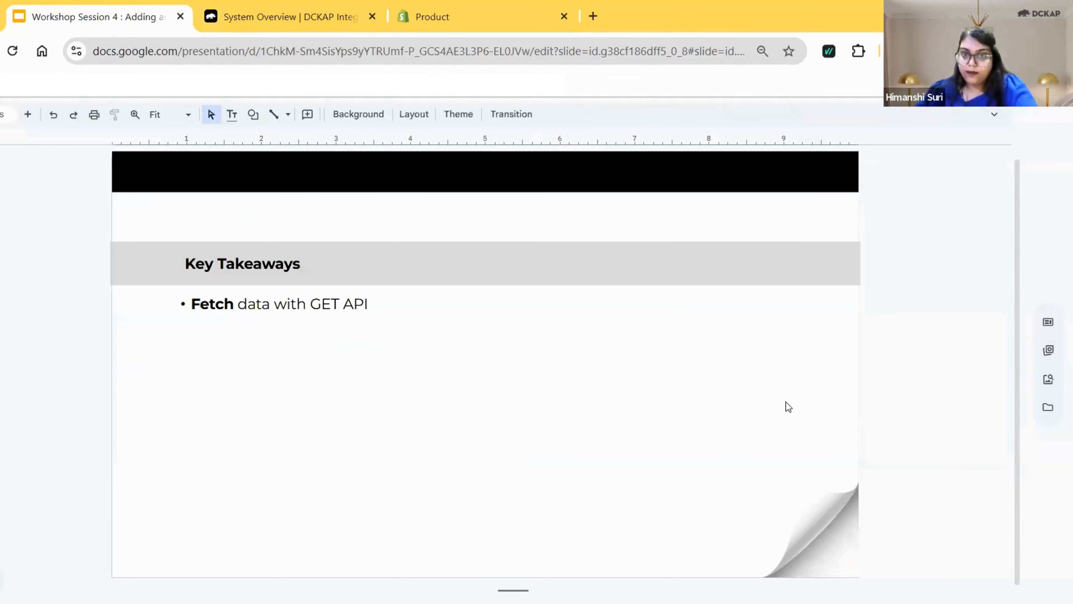